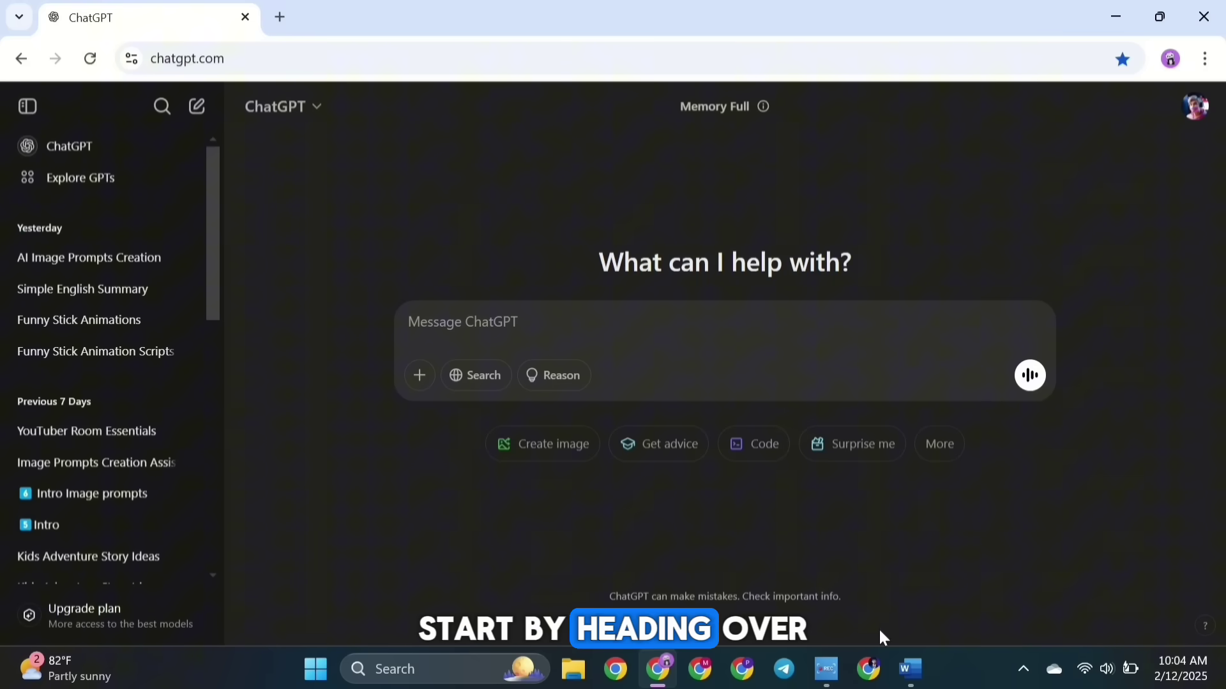
# Select the full Prompt 1 text in Prompt 1.docx, requesting two funny stick-animation Shorts scripts.
pyautogui.click(910, 678)
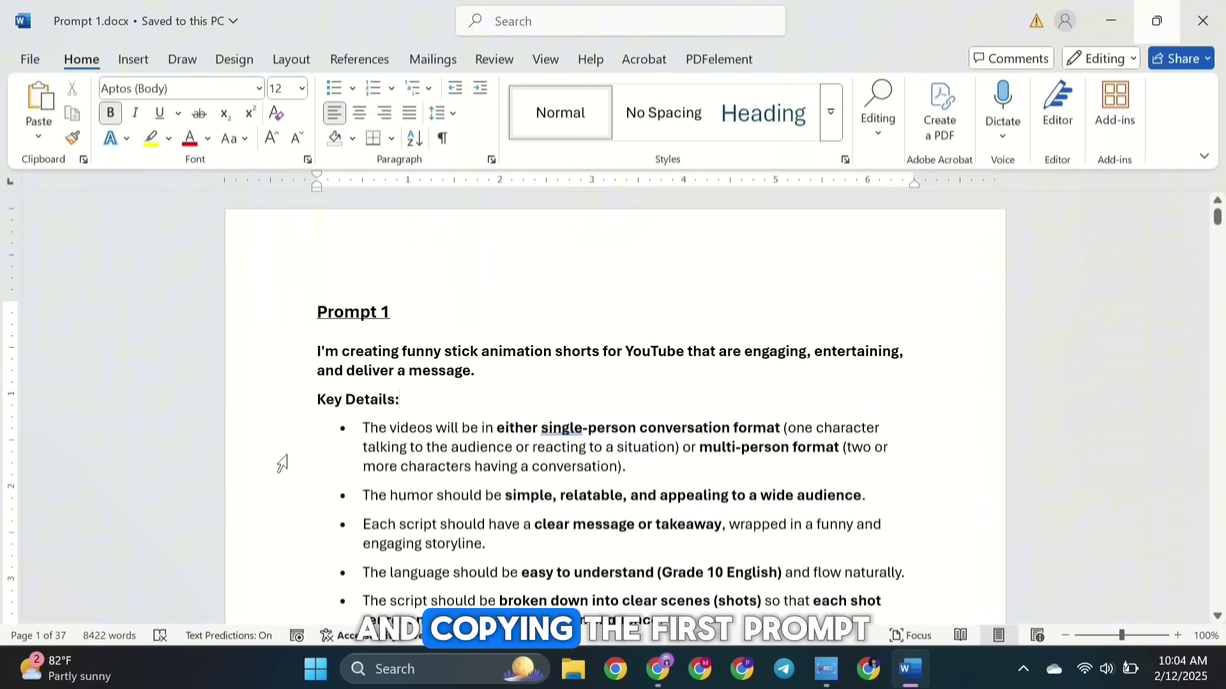
pyautogui.scroll(-1, 281, 465)
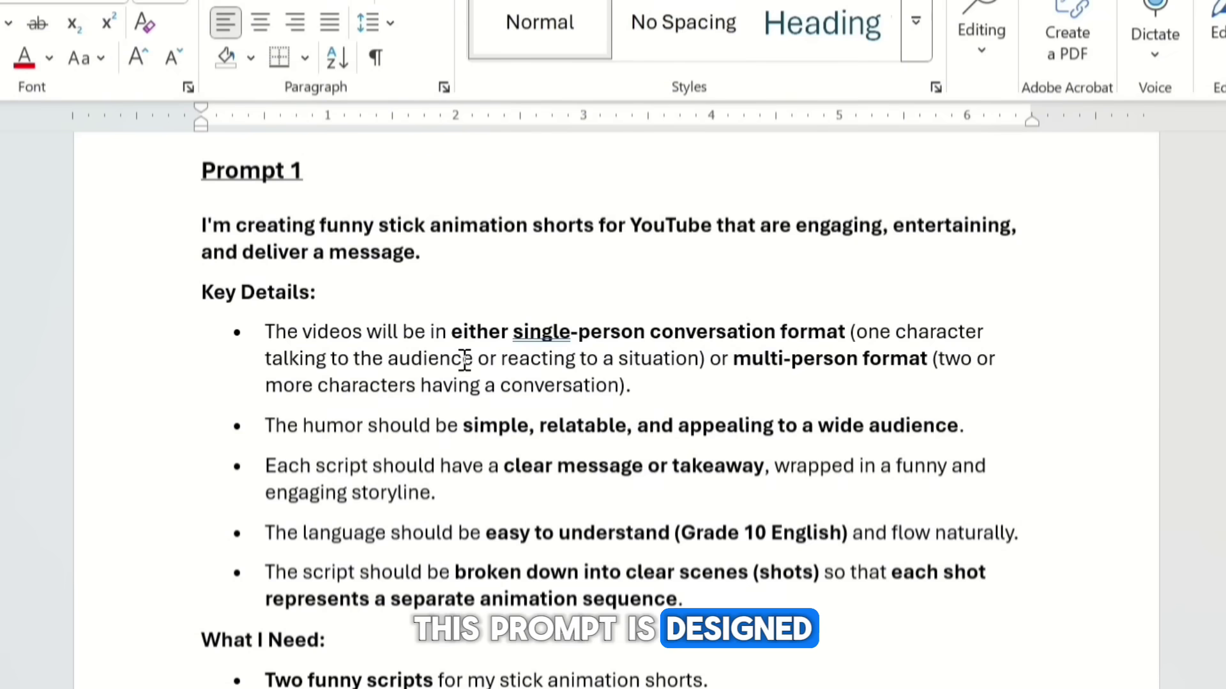
pyautogui.moveTo(452, 332); pyautogui.dragTo(844, 333)
pyautogui.moveTo(734, 358); pyautogui.dragTo(931, 358)
pyautogui.click(861, 434)
pyautogui.scroll(-3, 567, 459)
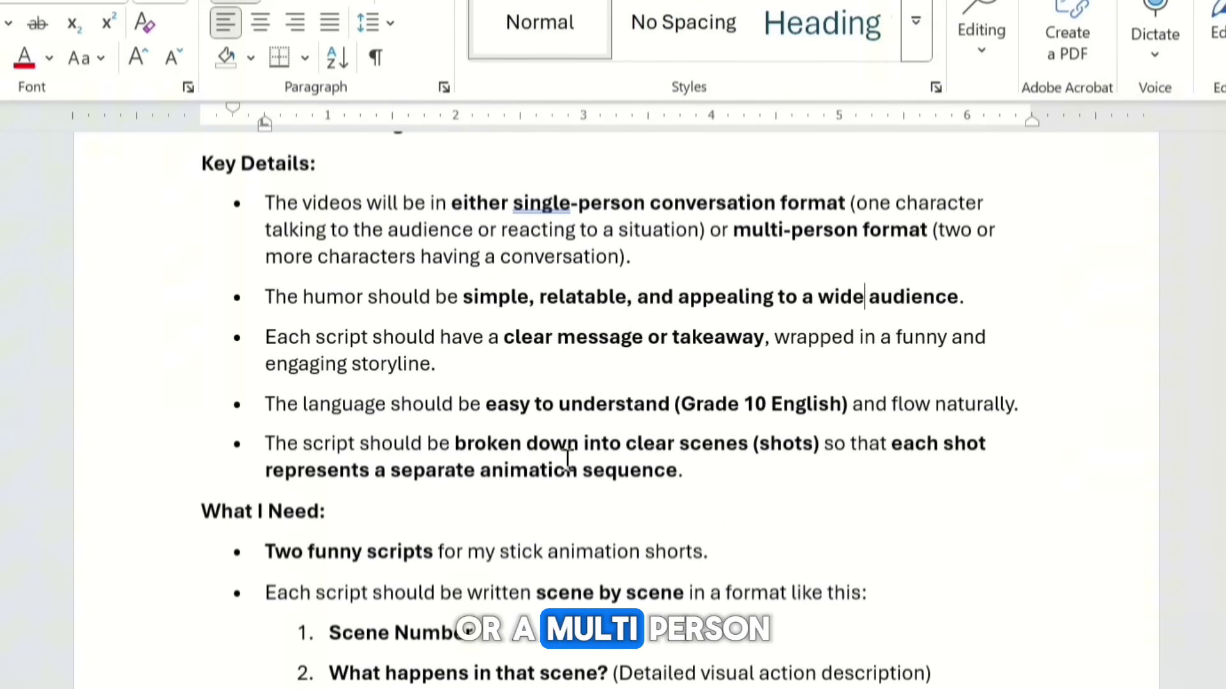
pyautogui.scroll(-4, 568, 459)
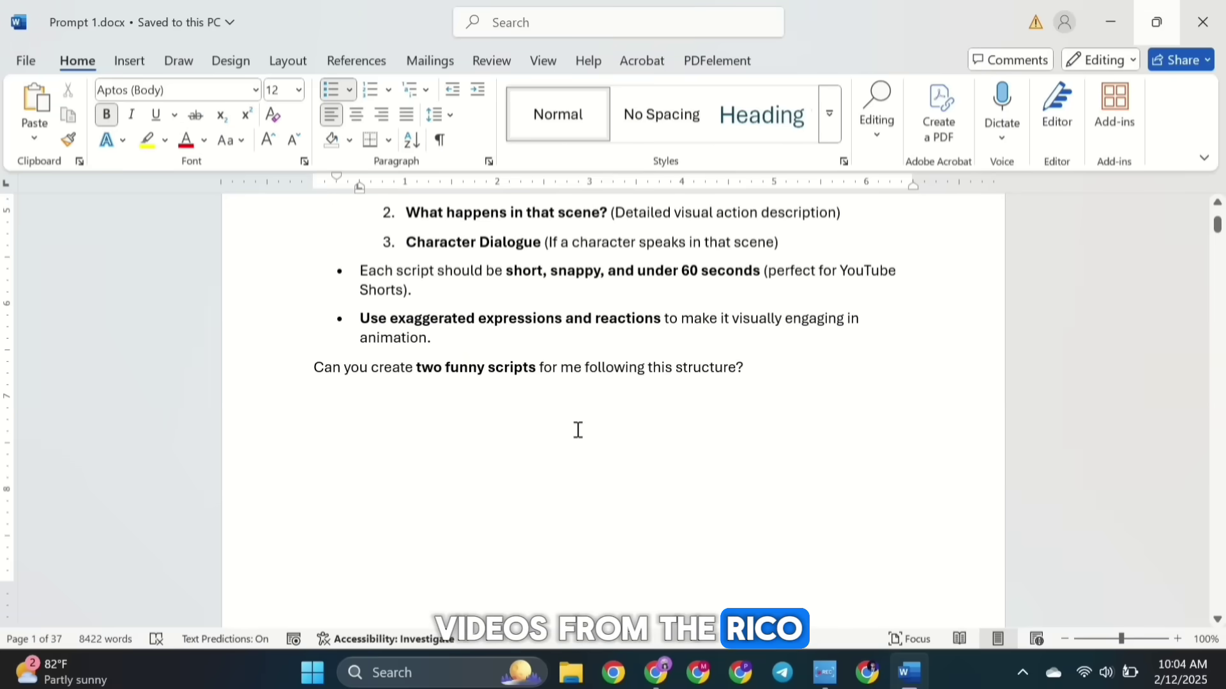
pyautogui.scroll(9, 574, 430)
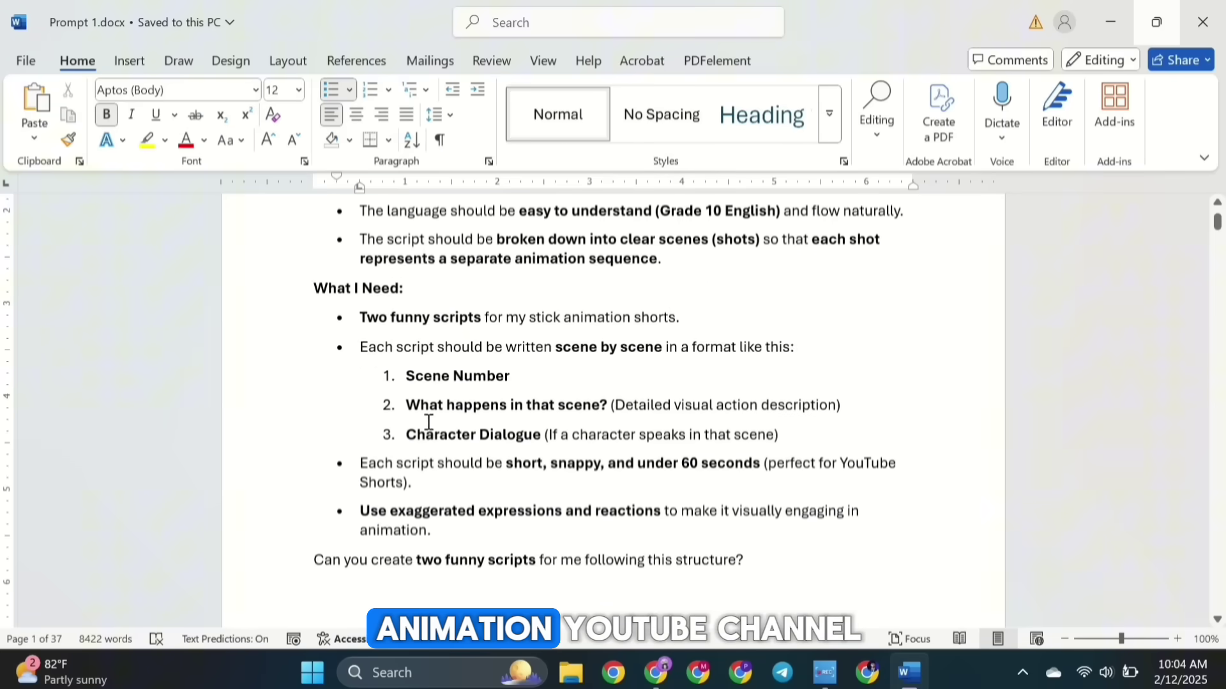
pyautogui.moveTo(314, 354); pyautogui.dragTo(771, 485)
# Paste Prompt 1 into the ChatGPT message box and send it.
pyautogui.click(658, 674)
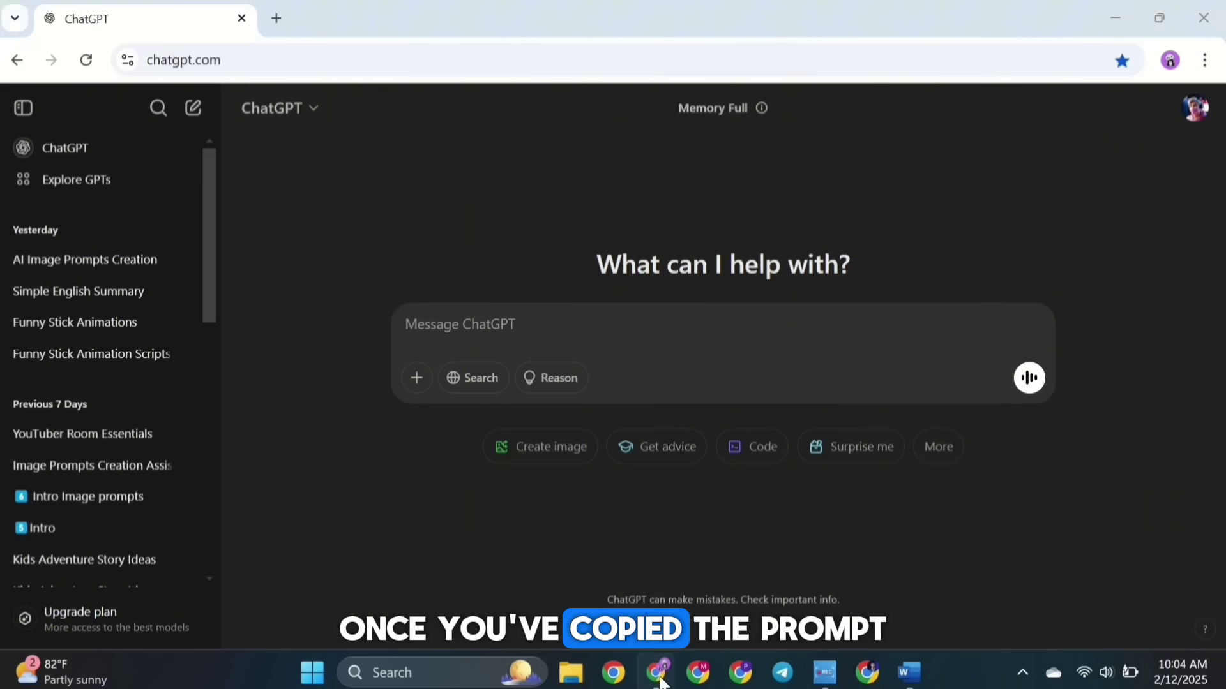
pyautogui.hotkey('ctrl', 'v')
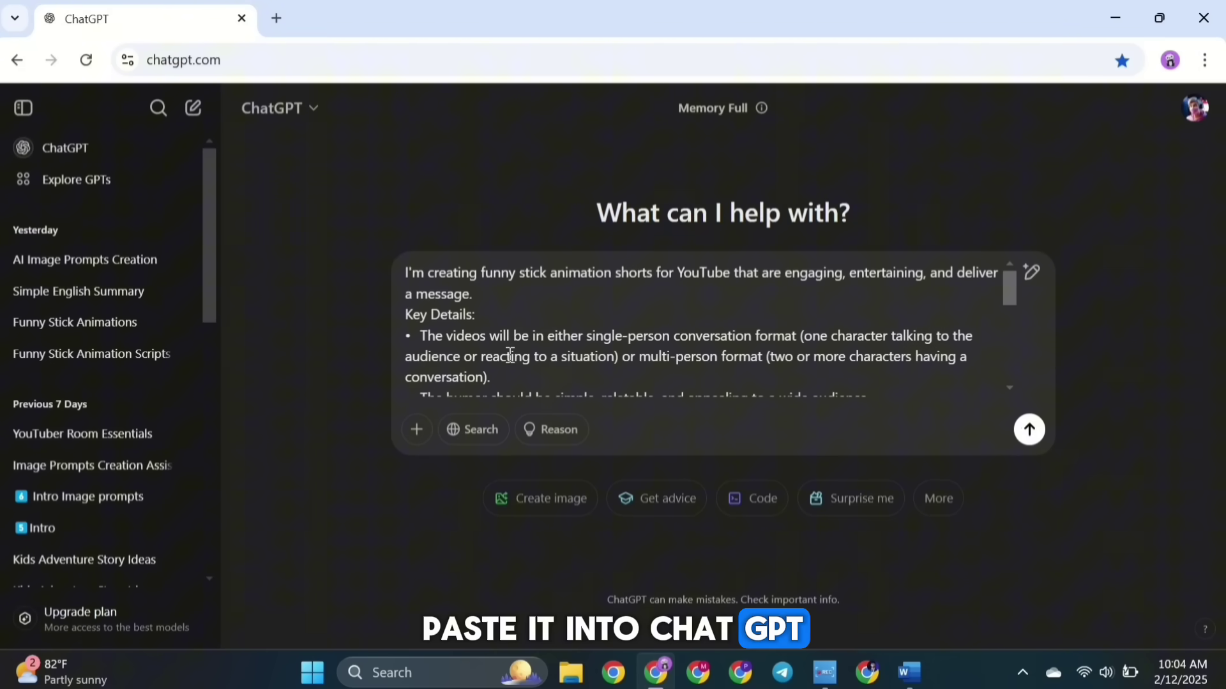
pyautogui.moveTo(1011, 297); pyautogui.dragTo(1013, 319)
pyautogui.click(1025, 427)
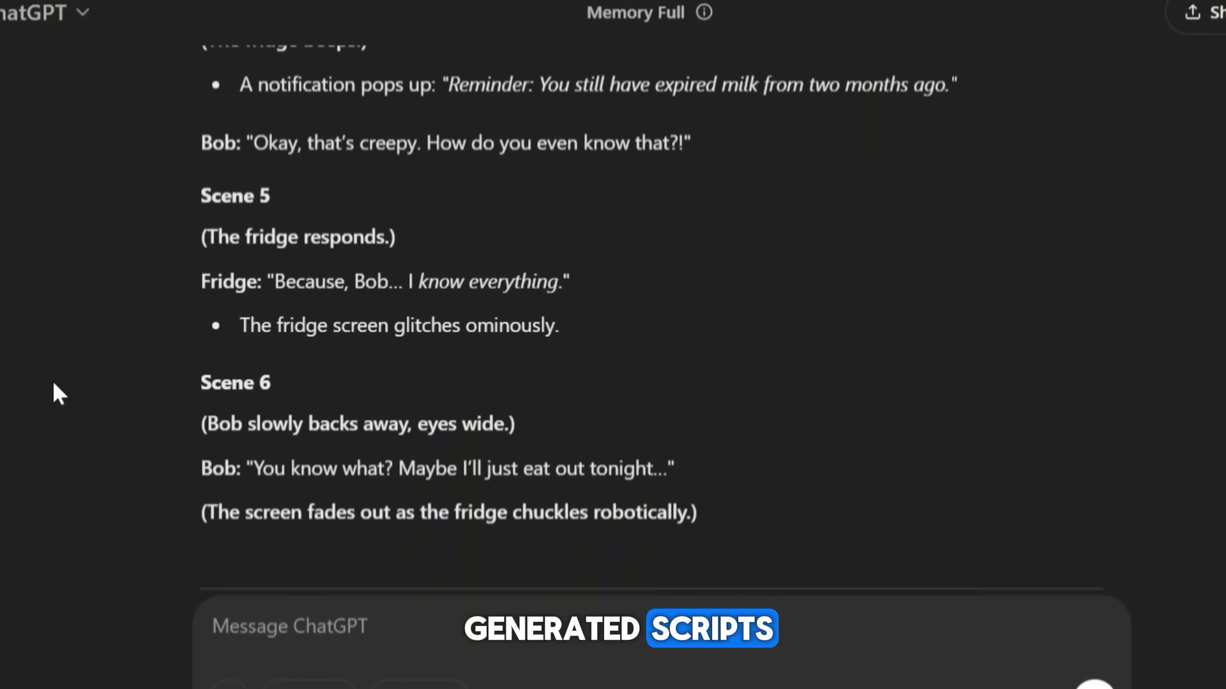
# Review the two scripts, then enter the title 'Script 1: "The Unstoppable Yawn"' plus a new line.
pyautogui.scroll(20, 54, 383)
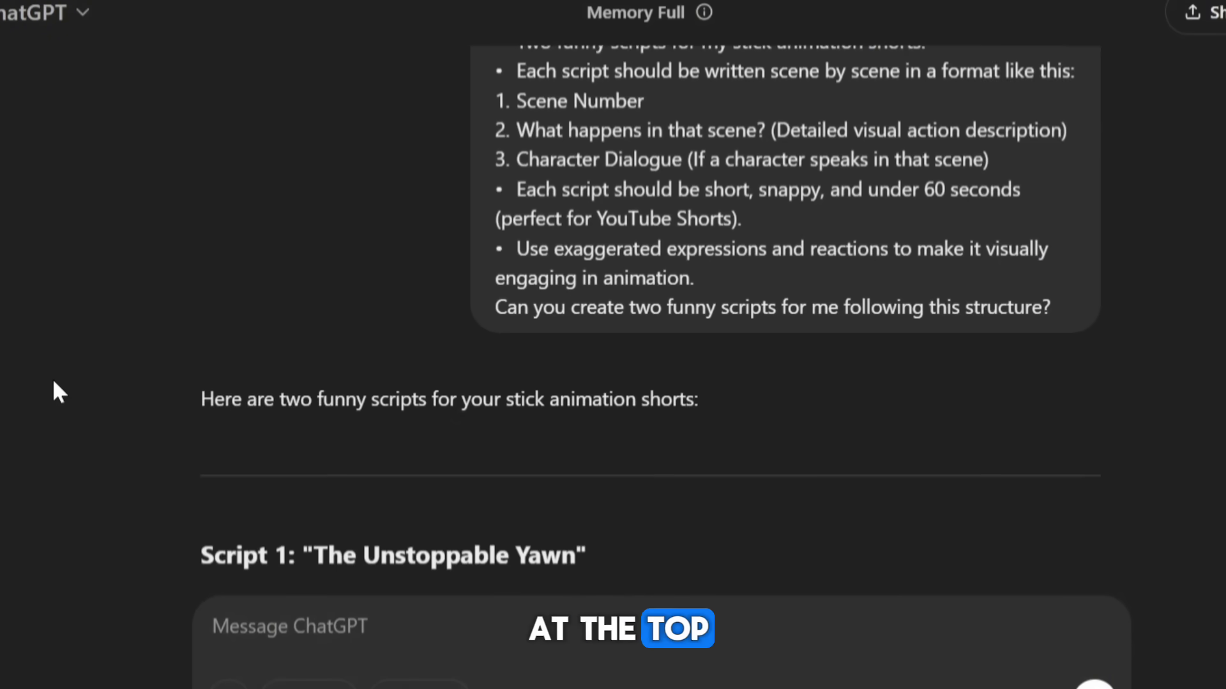
pyautogui.scroll(-2, 54, 382)
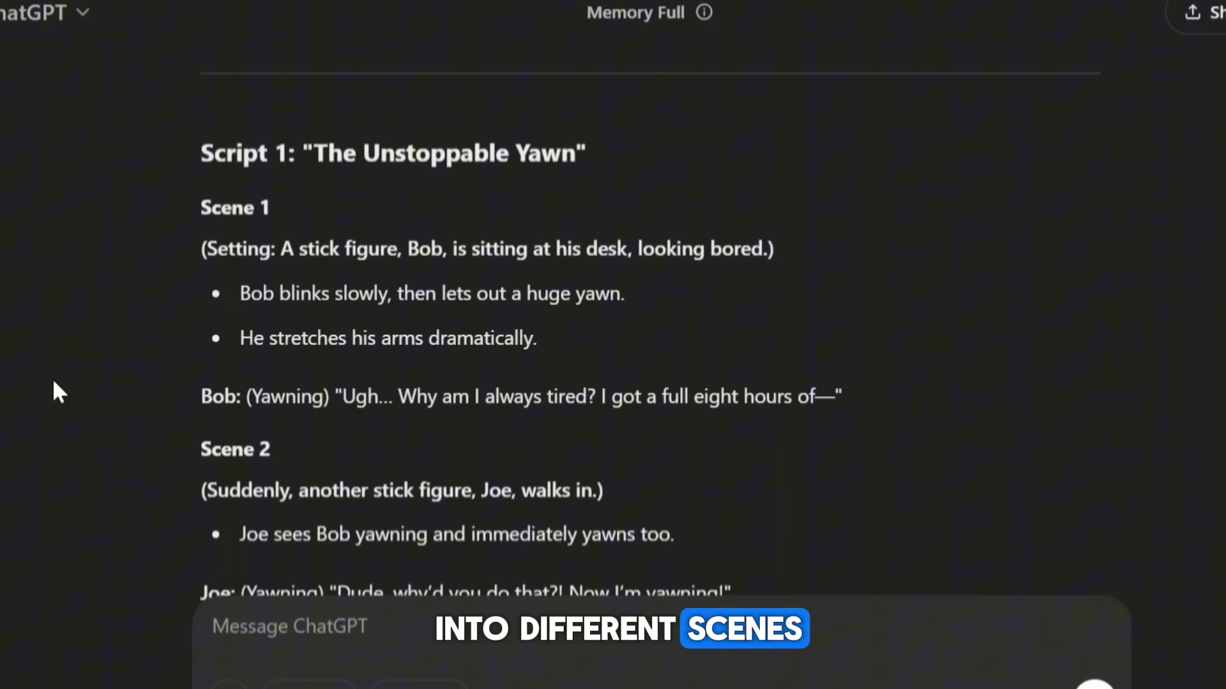
pyautogui.scroll(-2, 53, 383)
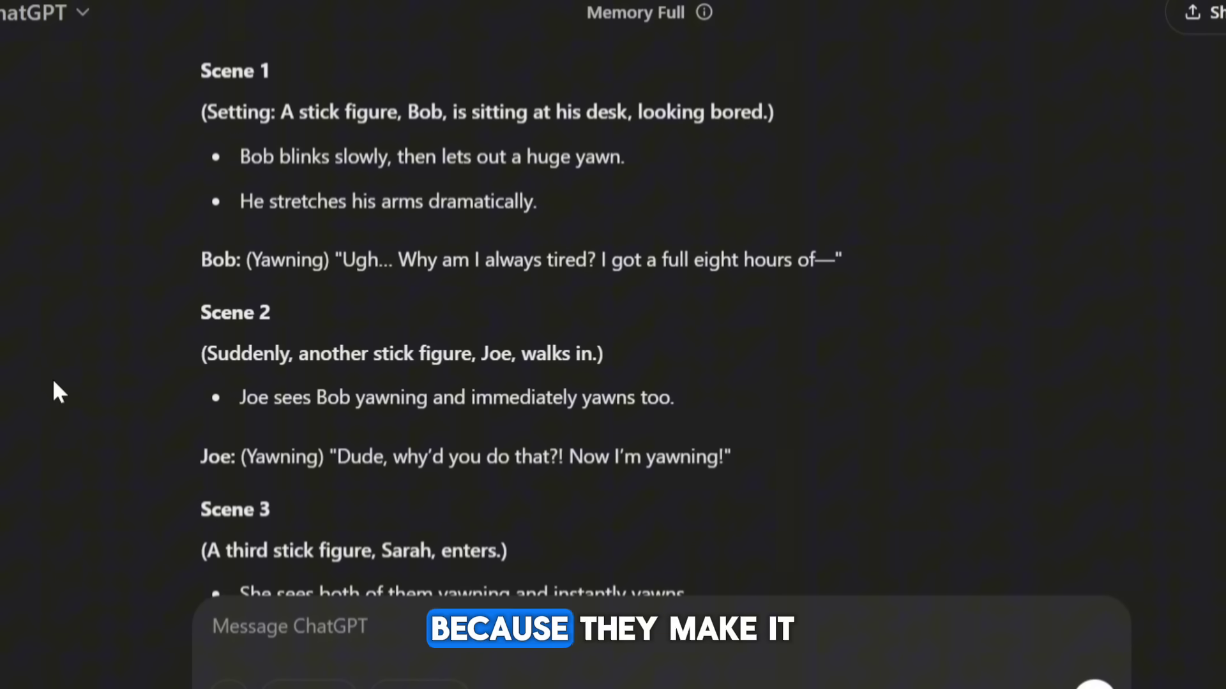
pyautogui.scroll(-6, 53, 382)
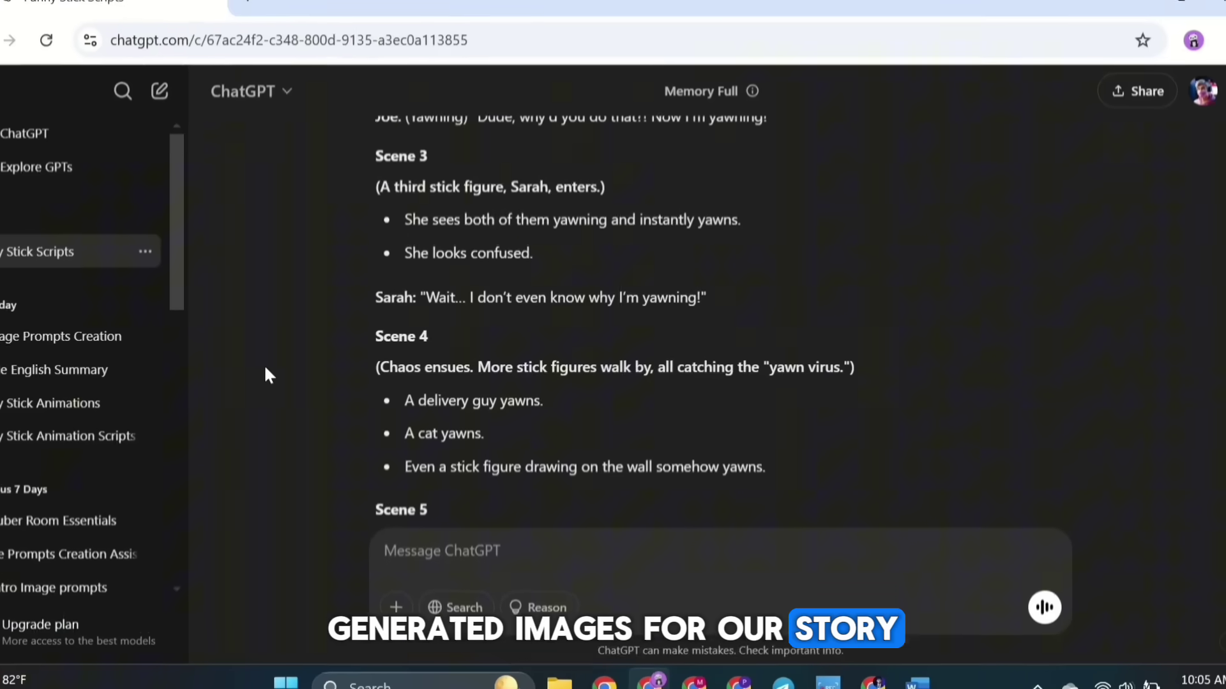
pyautogui.scroll(-3, 54, 386)
pyautogui.scroll(9, 55, 385)
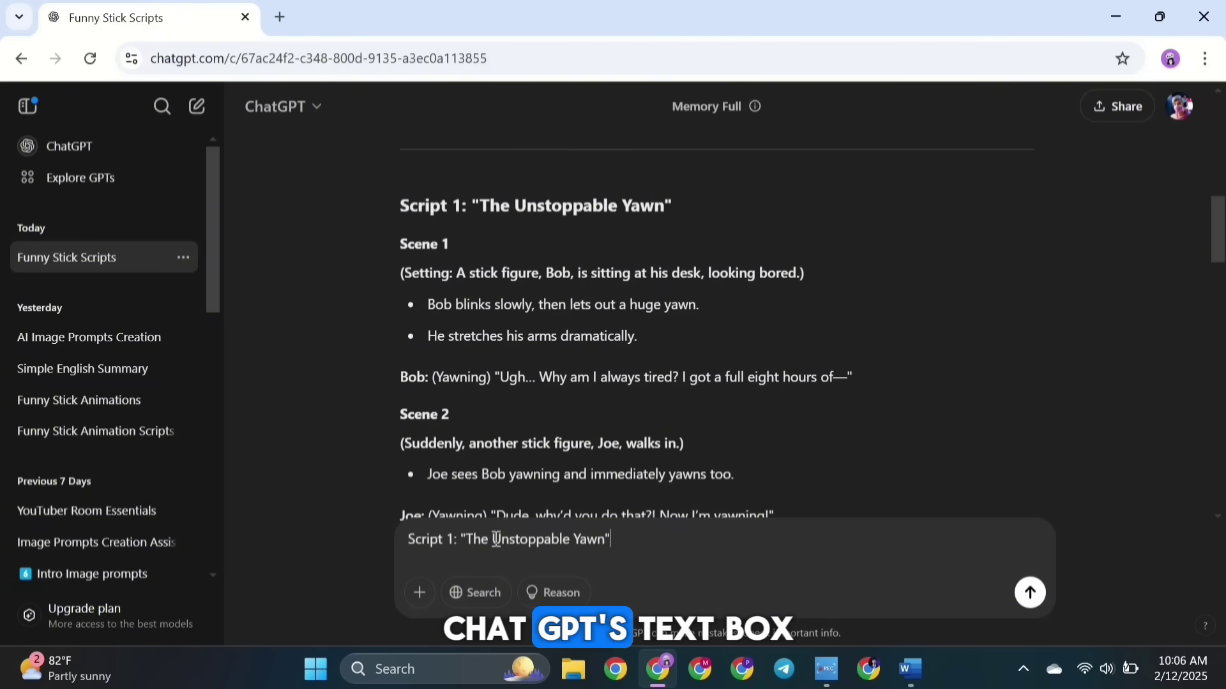
pyautogui.hotkey('shift', 'Return')
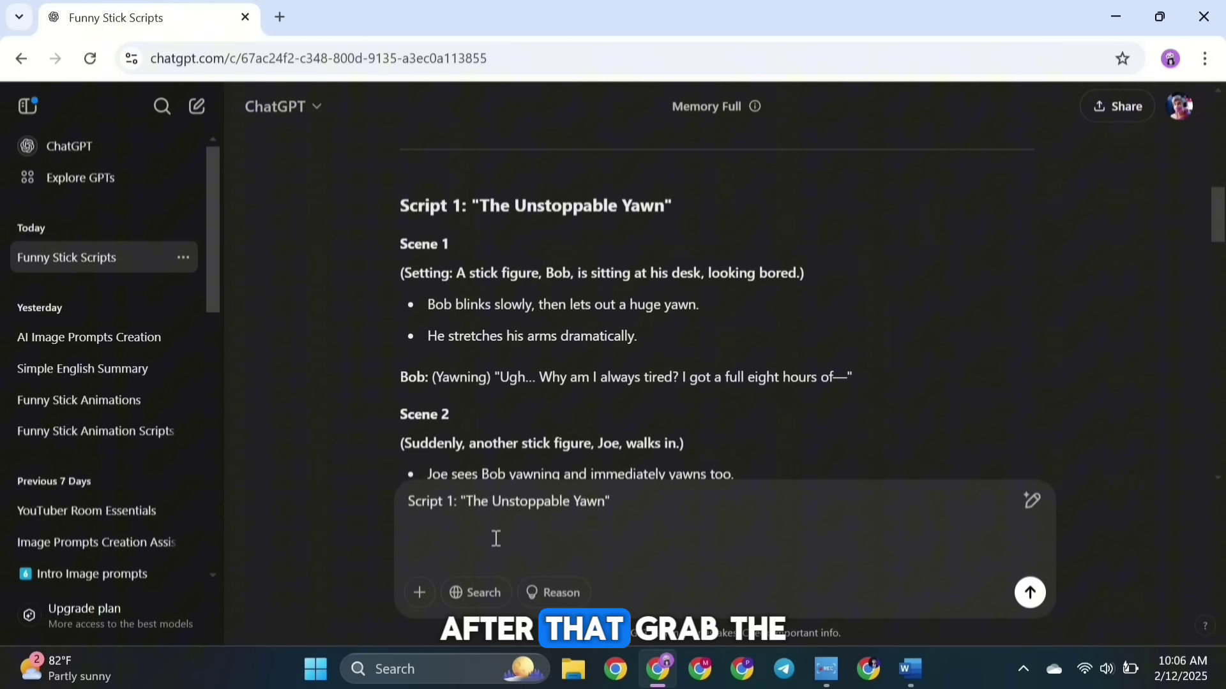
# Select the Prompt 2 Rico Animation-style character-description text through its example format.
pyautogui.click(910, 668)
pyautogui.click(422, 493)
pyautogui.scroll(-8, 422, 493)
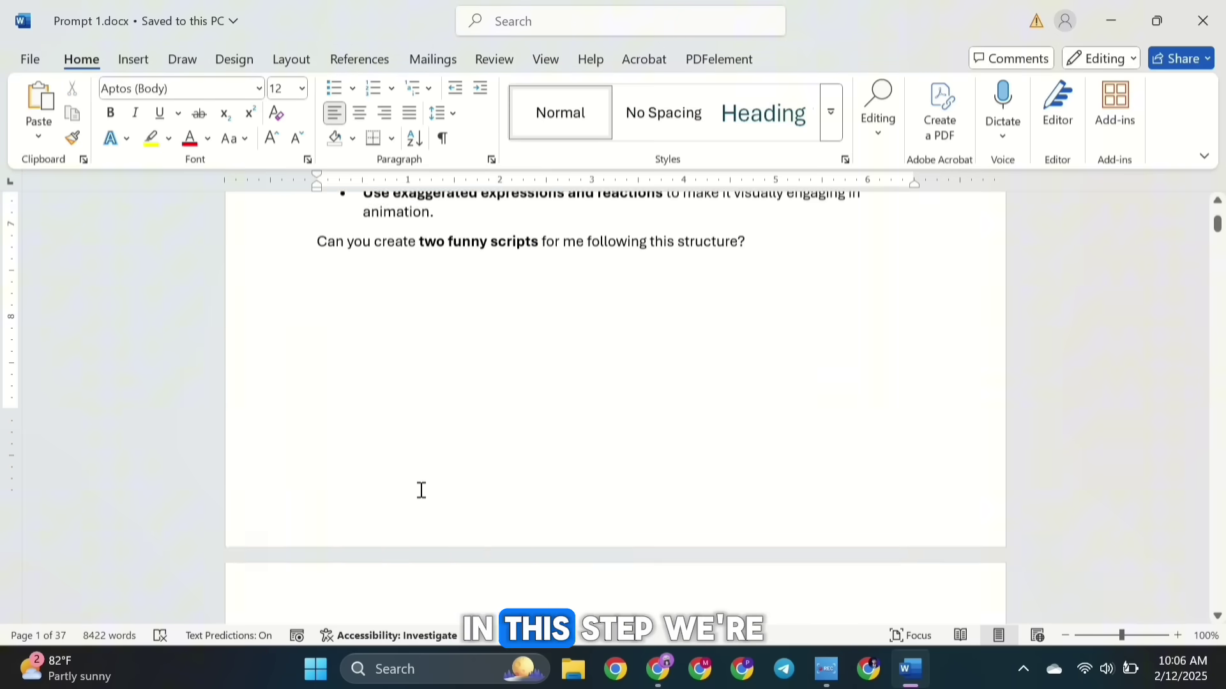
pyautogui.scroll(-2, 364, 345)
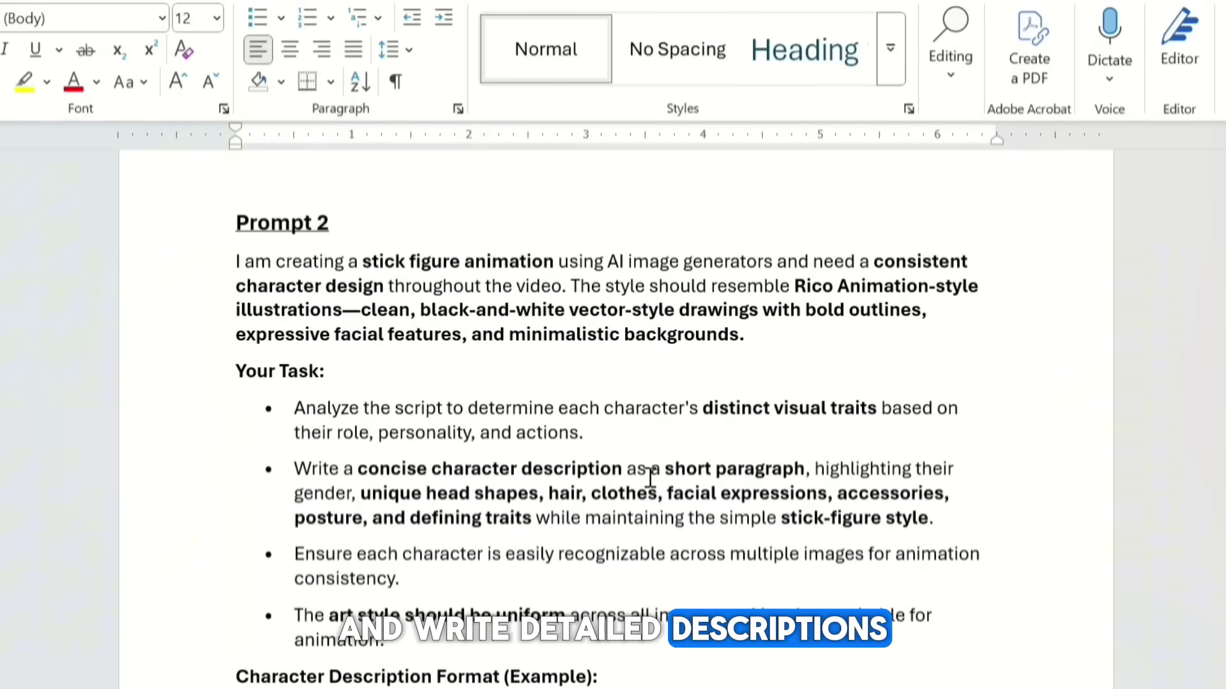
pyautogui.scroll(-2, 507, 525)
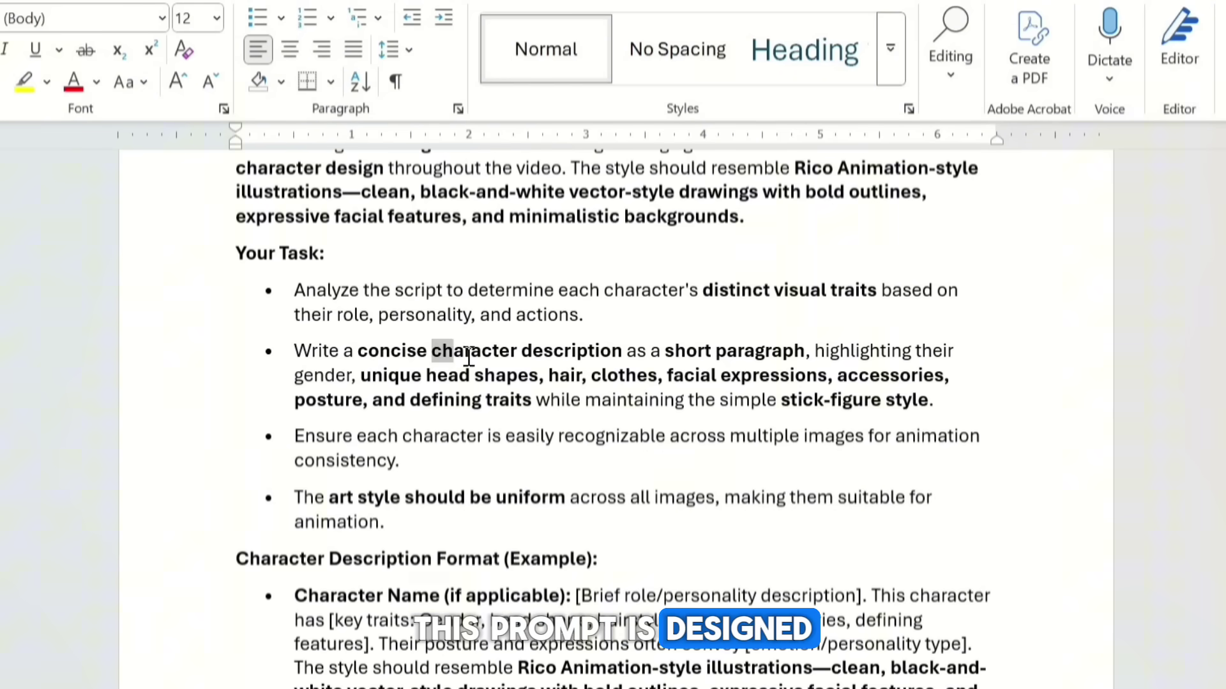
pyautogui.moveTo(468, 358); pyautogui.dragTo(621, 352)
pyautogui.click(617, 399)
pyautogui.scroll(-1, 815, 392)
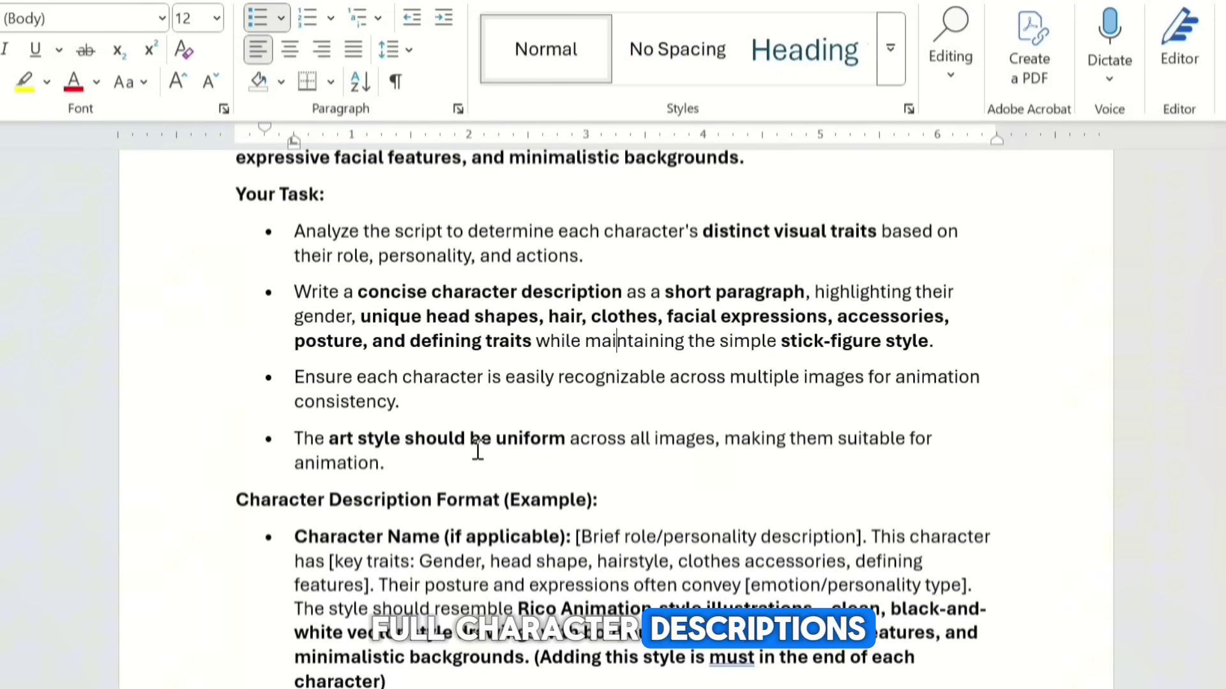
pyautogui.scroll(-5, 649, 405)
pyautogui.scroll(9, 695, 427)
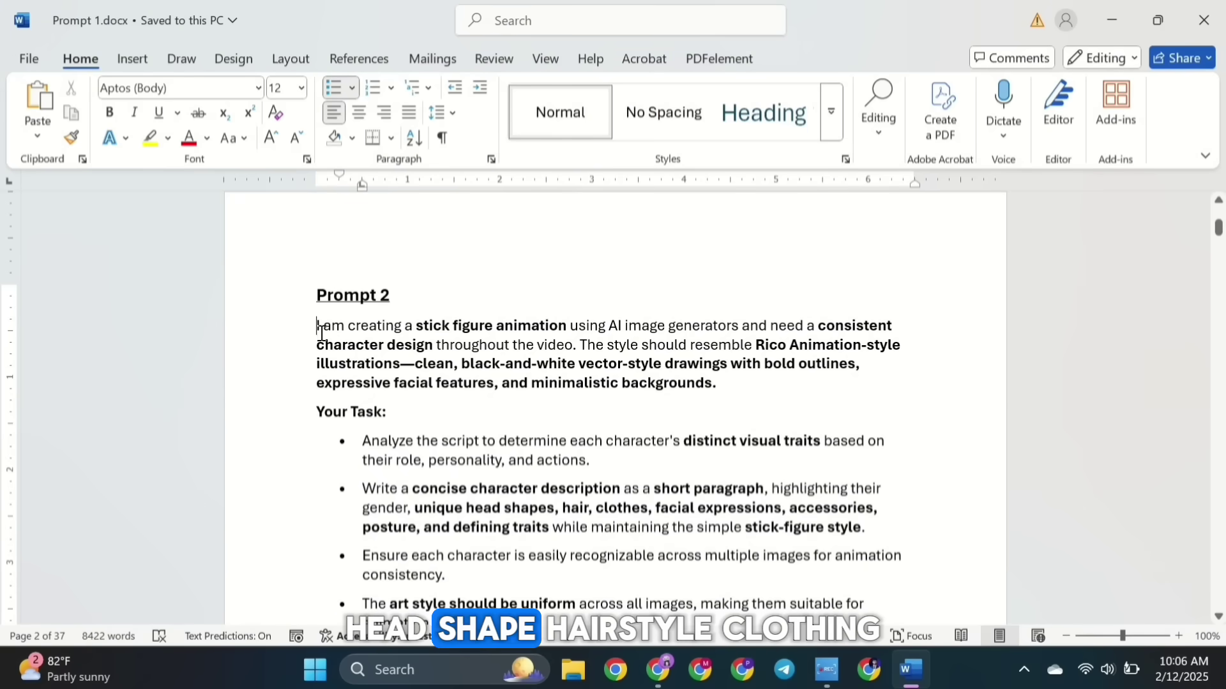
pyautogui.moveTo(318, 326); pyautogui.dragTo(480, 522)
pyautogui.scroll(4, 480, 522)
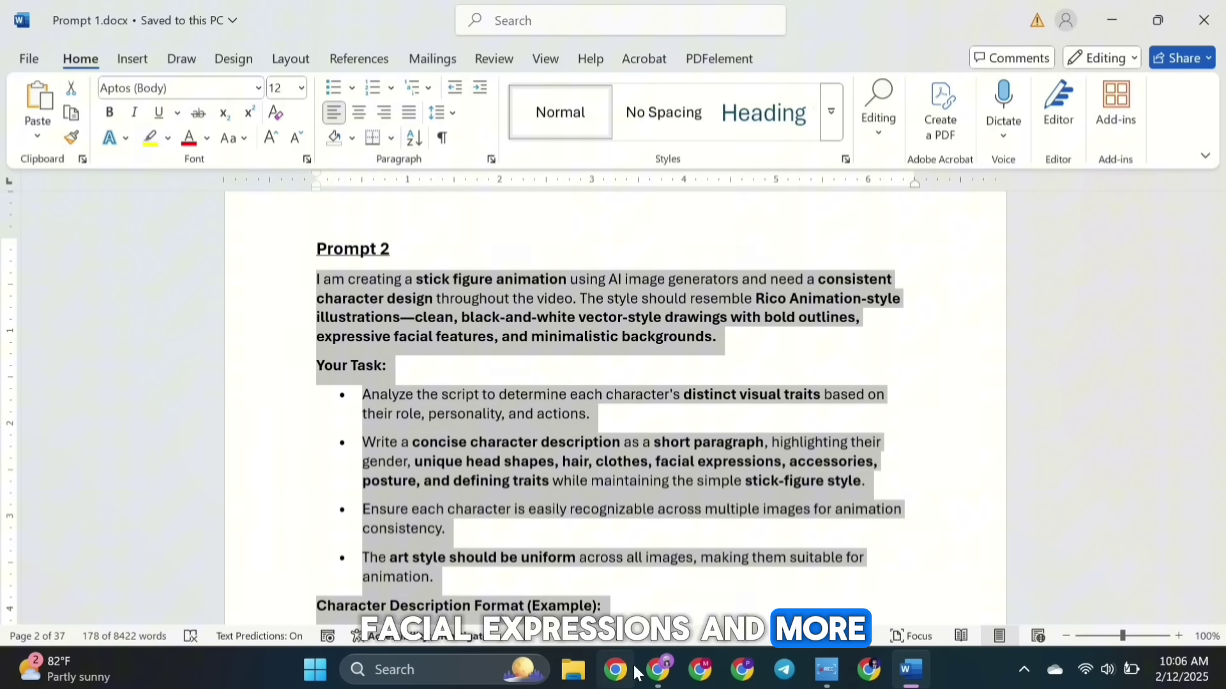
# Paste Prompt 2 under the Script 1 title, send it, and review the six character descriptions.
pyautogui.hotkey('alt', 'Tab')
pyautogui.hotkey('ctrl', 'v')
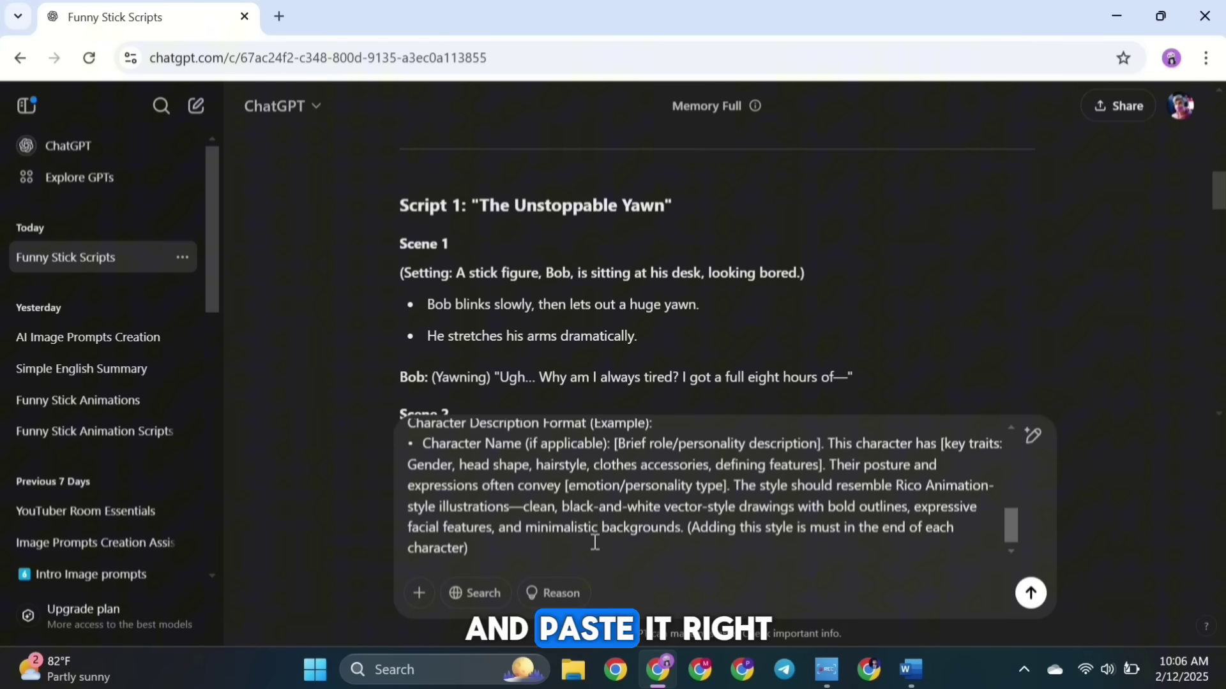
pyautogui.scroll(10, 595, 542)
pyautogui.scroll(-5, 595, 542)
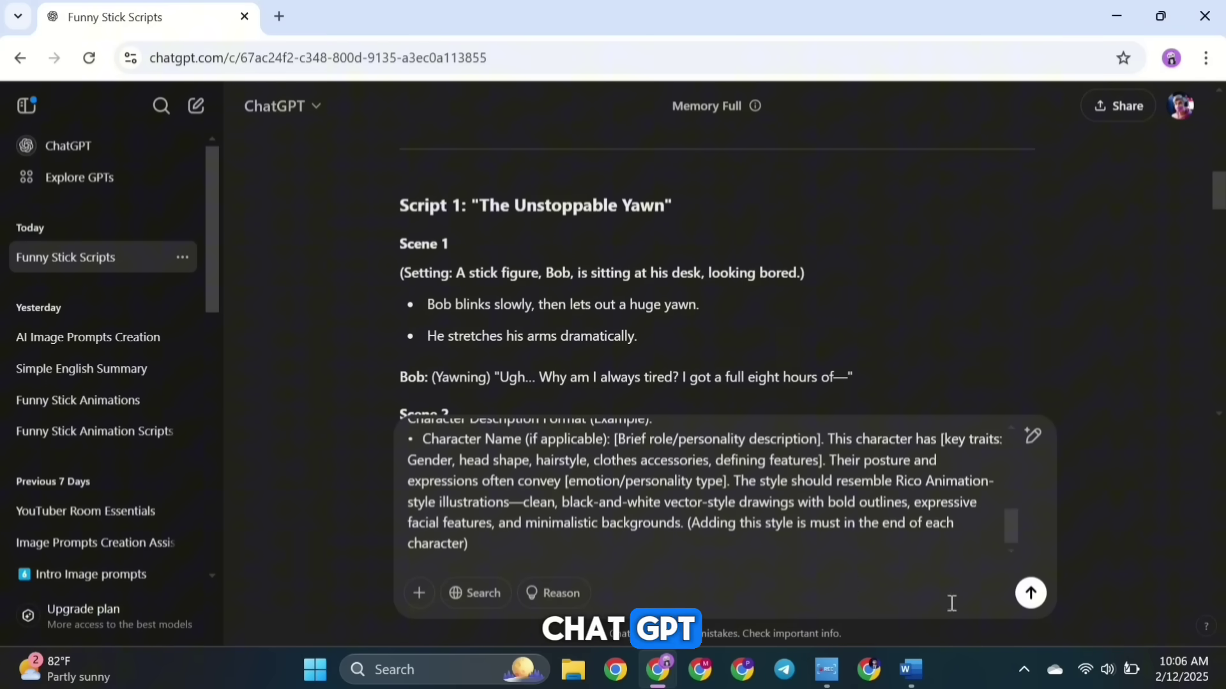
pyautogui.click(1030, 593)
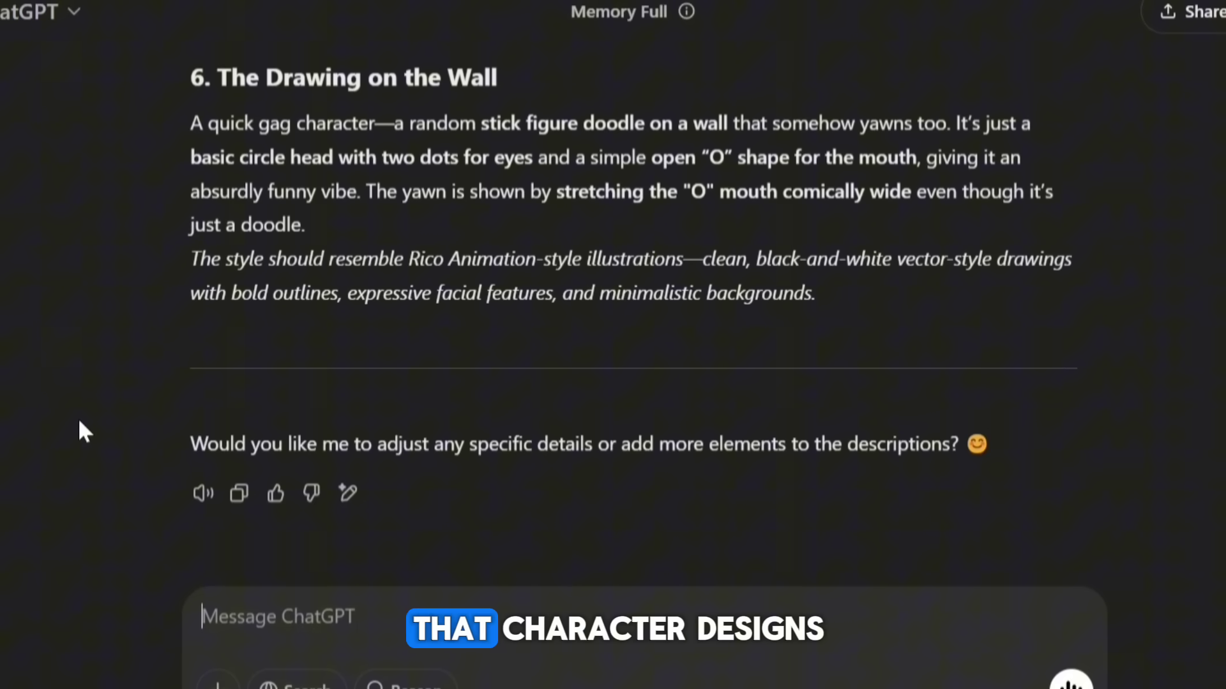
pyautogui.scroll(5, 78, 416)
pyautogui.scroll(15, 78, 416)
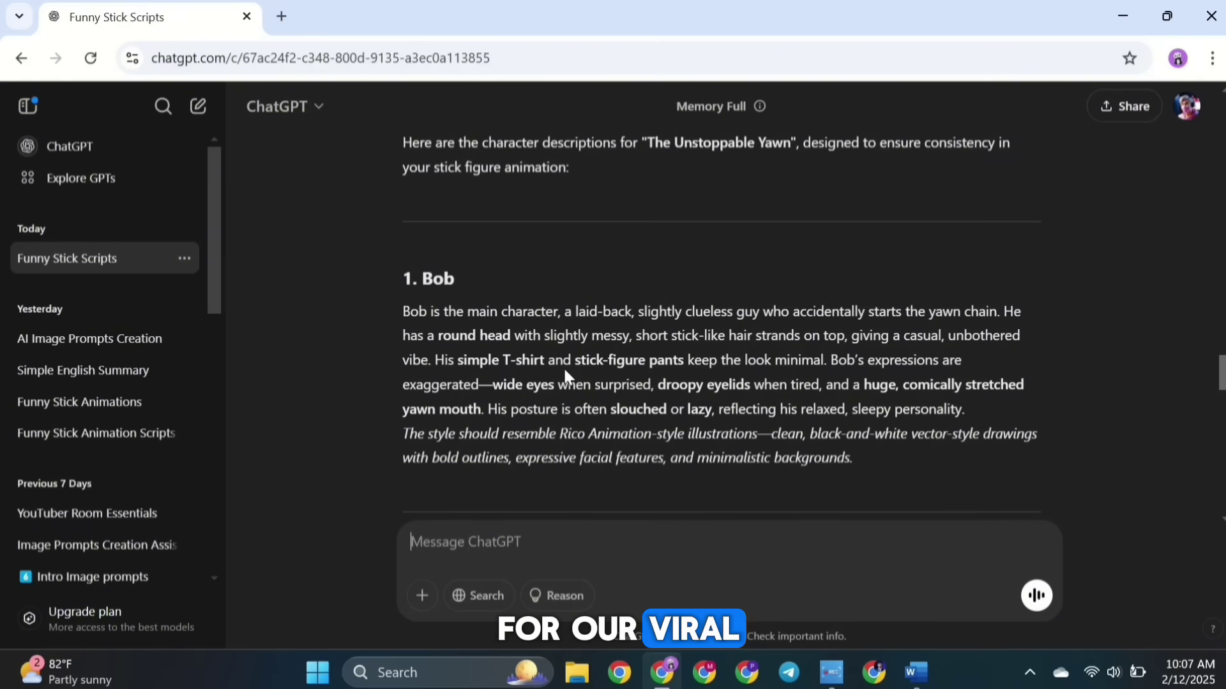
# Copy the Script 1 "The Unstoppable Yawn" text into the empty Google Doc.
pyautogui.moveTo(404, 440); pyautogui.dragTo(624, 457)
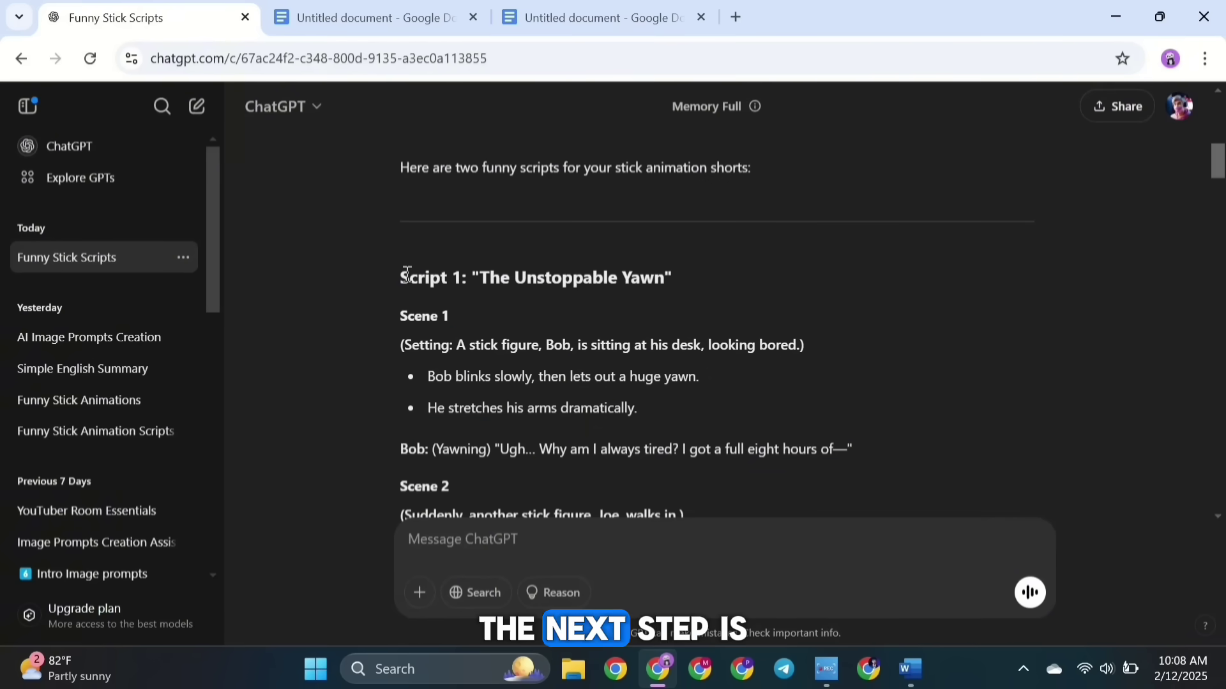
pyautogui.moveTo(479, 436); pyautogui.dragTo(671, 326)
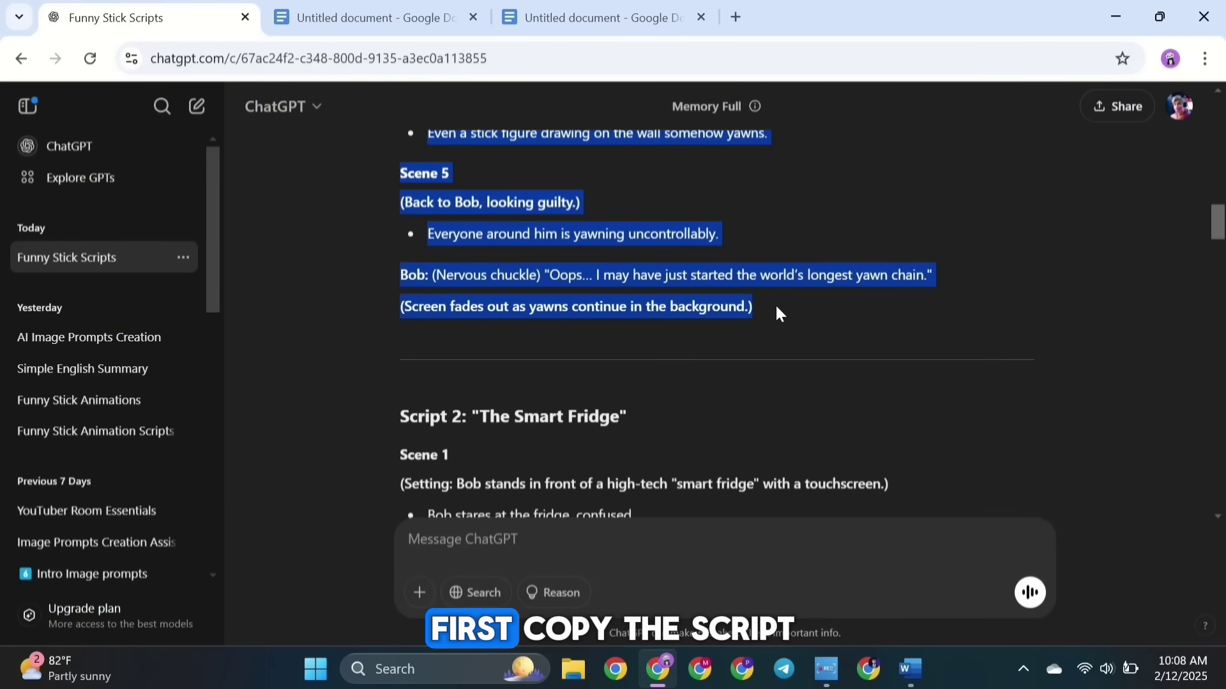
pyautogui.click(387, 9)
pyautogui.hotkey('ctrl', 'v')
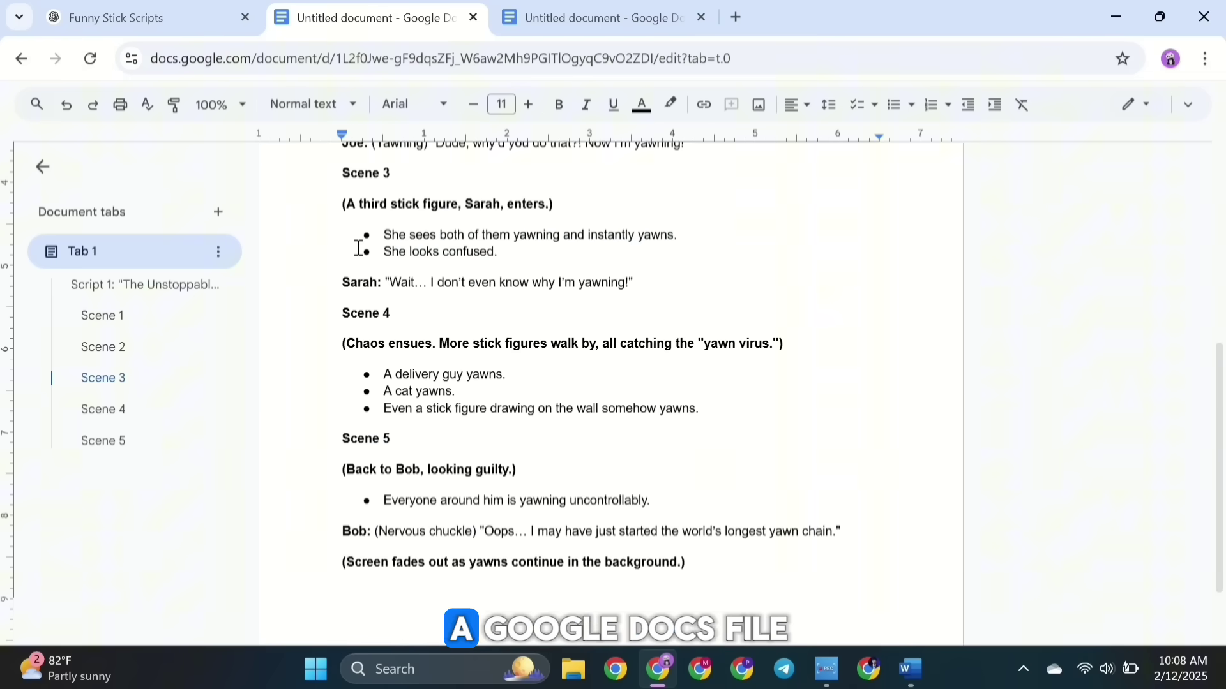
pyautogui.scroll(15, 361, 255)
# Paste the character descriptions, Bob through The Drawing on the Wall, into the third document.
pyautogui.click(188, 29)
pyautogui.scroll(-20, 255, 240)
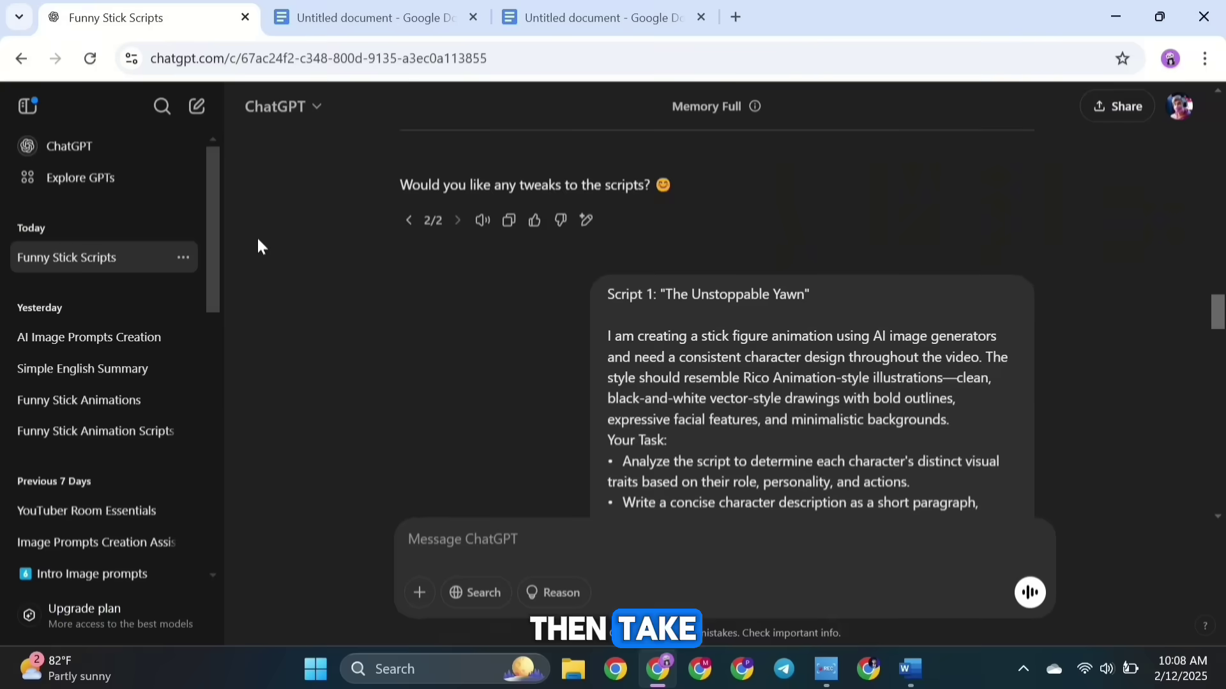
pyautogui.moveTo(255, 241); pyautogui.dragTo(619, 416)
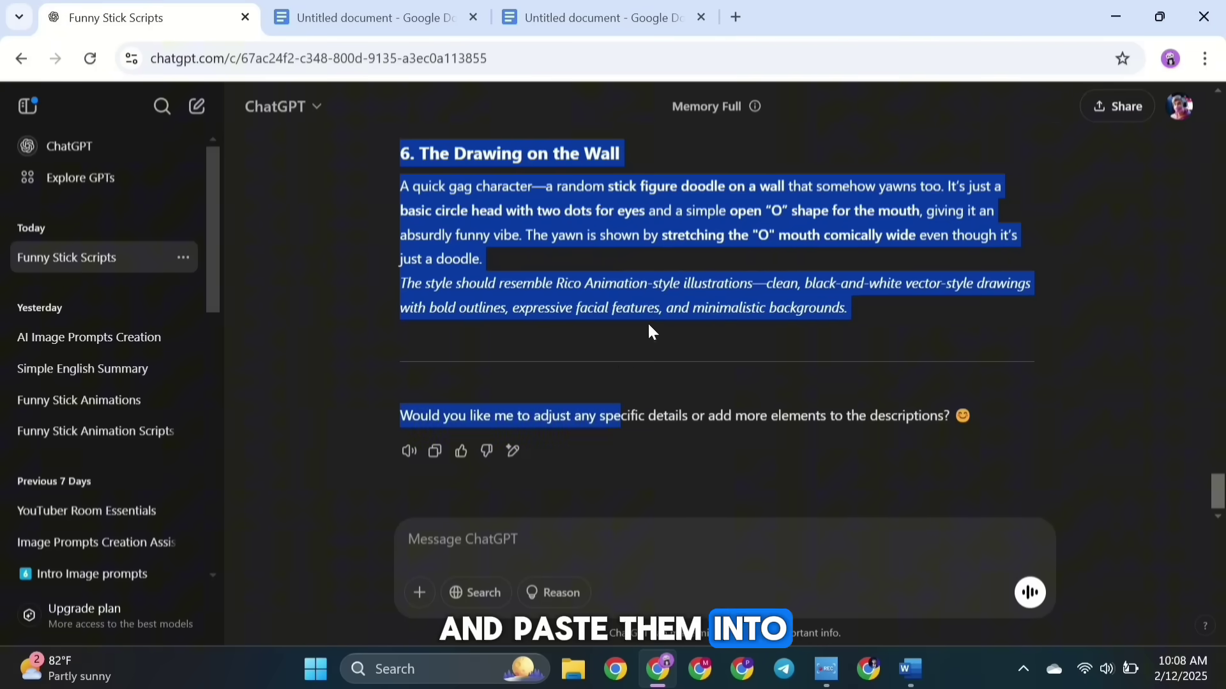
pyautogui.click(383, 5)
pyautogui.click(593, 18)
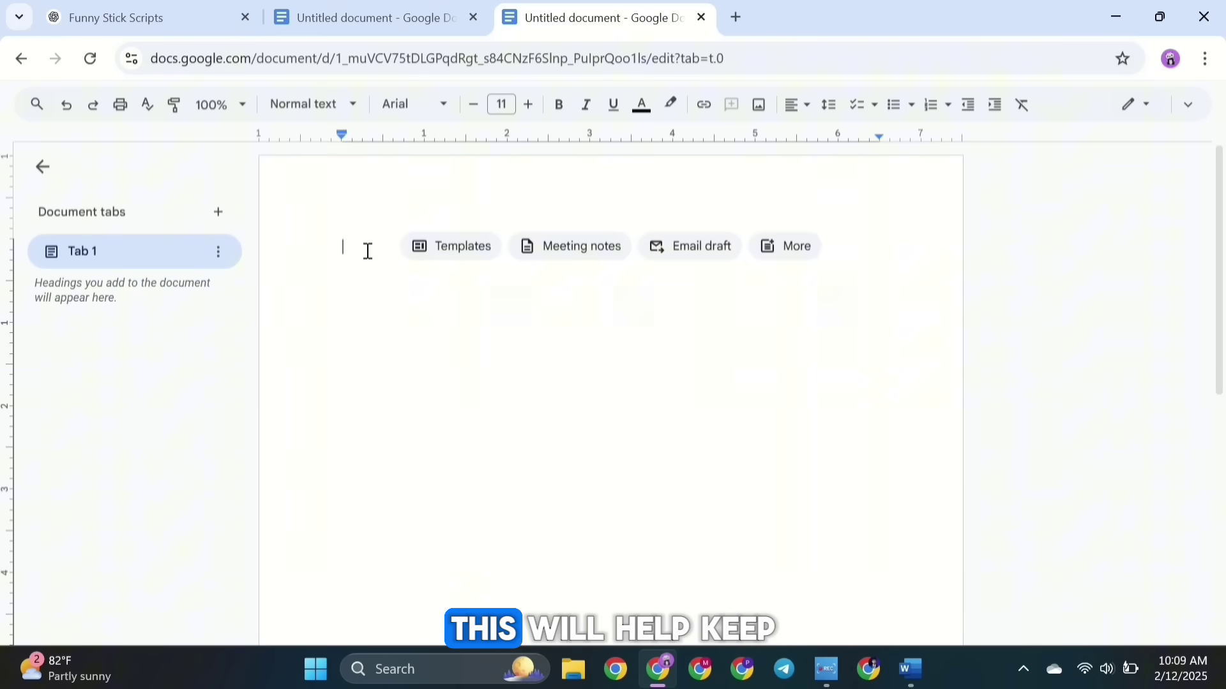
pyautogui.hotkey('ctrl', 'v')
pyautogui.scroll(5, 382, 255)
pyautogui.scroll(8, 382, 254)
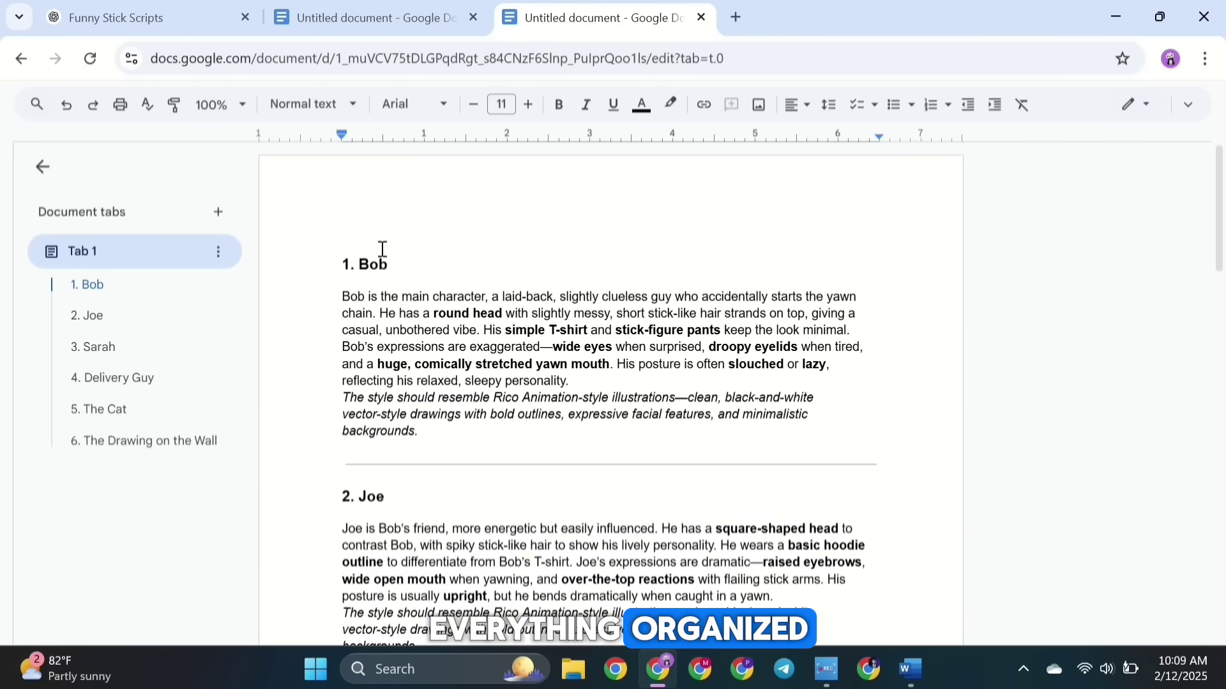
# Check the Script 1 document, then return to the ChatGPT chat.
pyautogui.click(372, 16)
pyautogui.scroll(-5, 355, 233)
pyautogui.scroll(5, 344, 255)
pyautogui.click(165, 20)
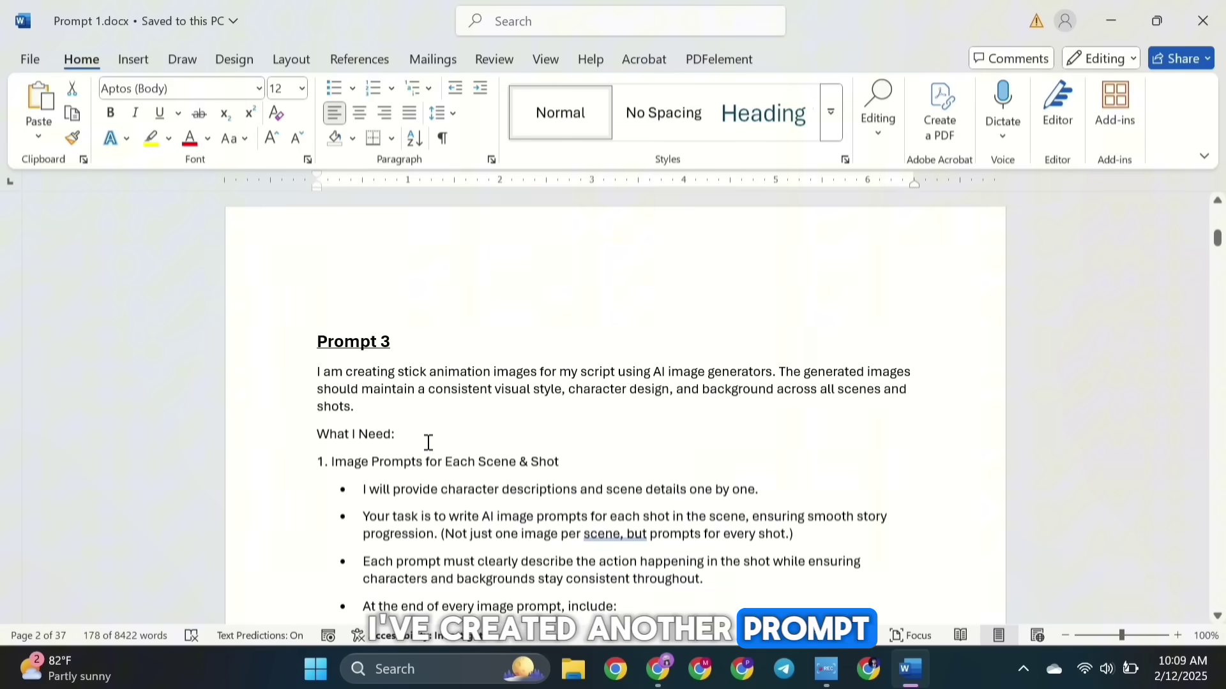
# Scroll through Prompt 3's per-shot image-prompt and animation-description instructions in Word.
pyautogui.scroll(-2, 433, 430)
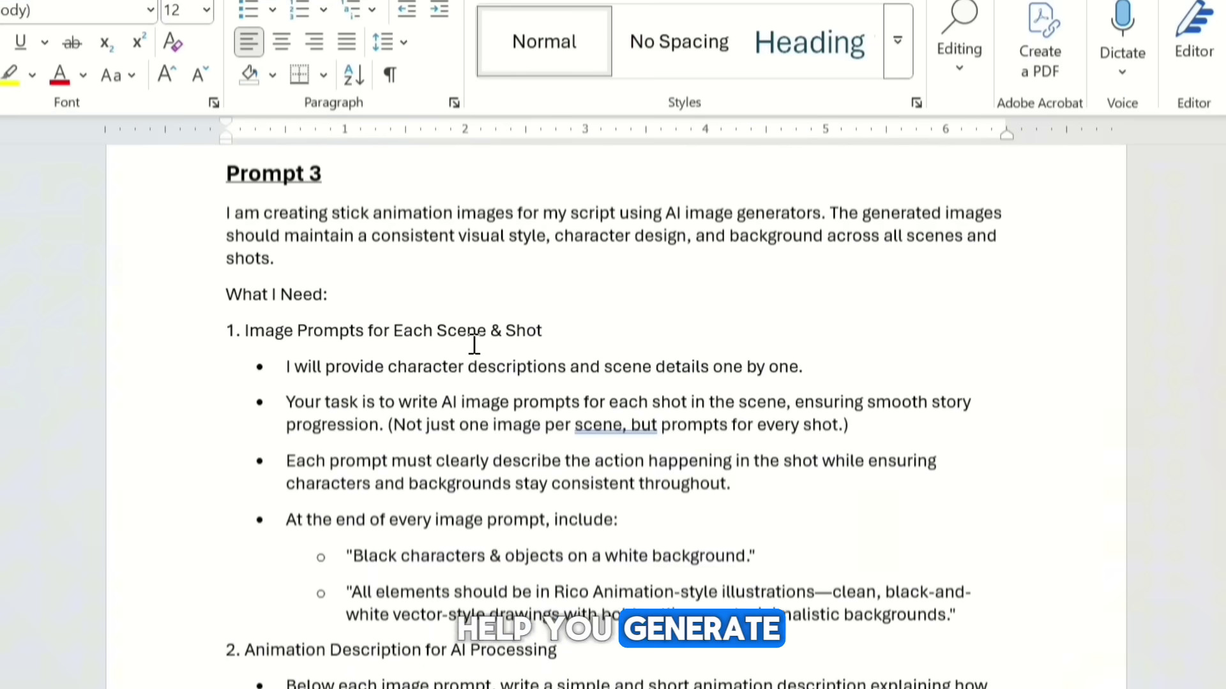
pyautogui.scroll(-2, 508, 367)
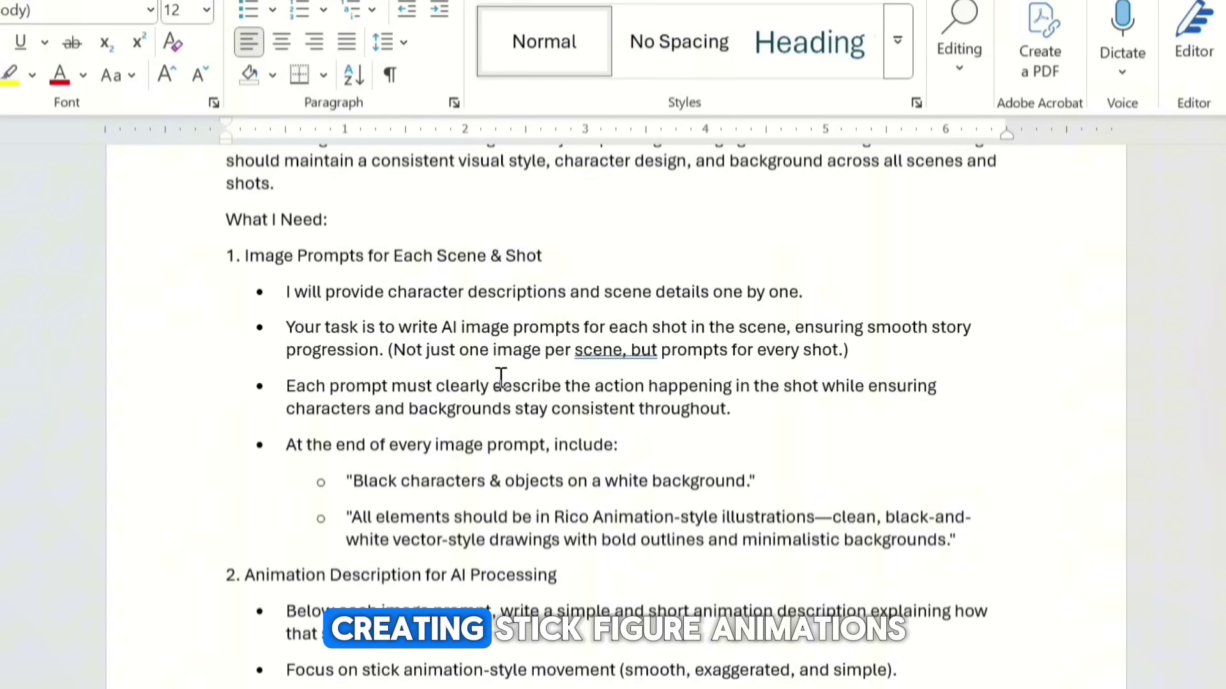
pyautogui.scroll(-4, 501, 376)
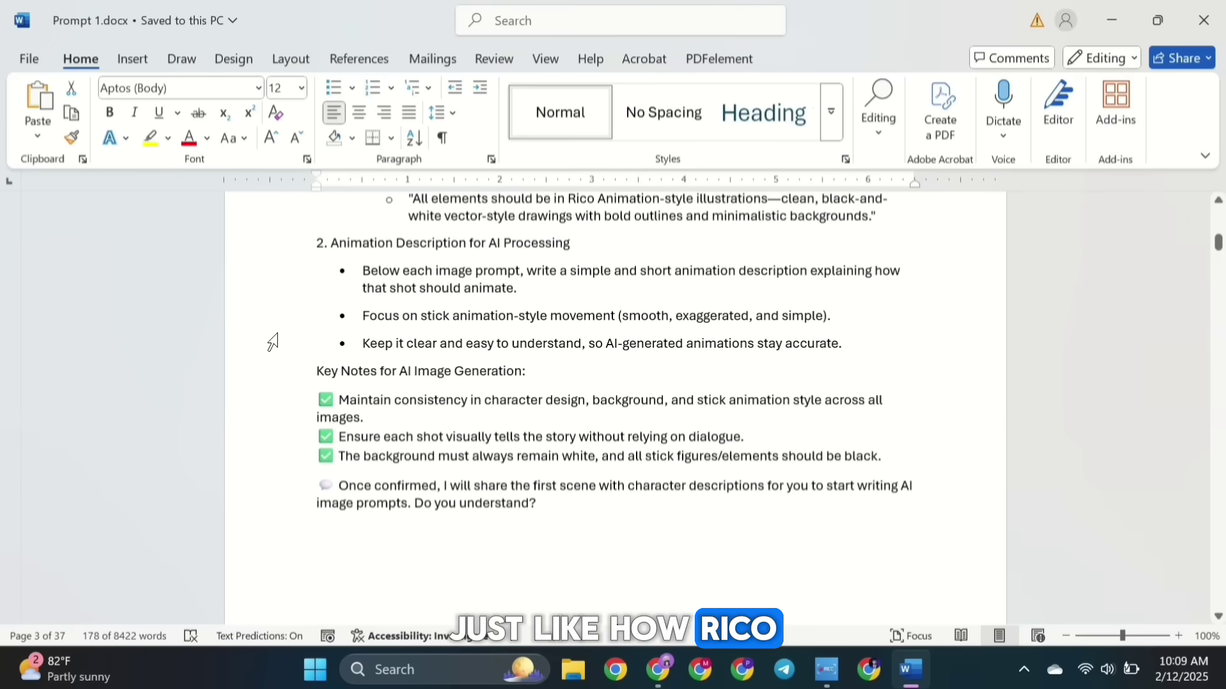
pyautogui.scroll(12, 272, 343)
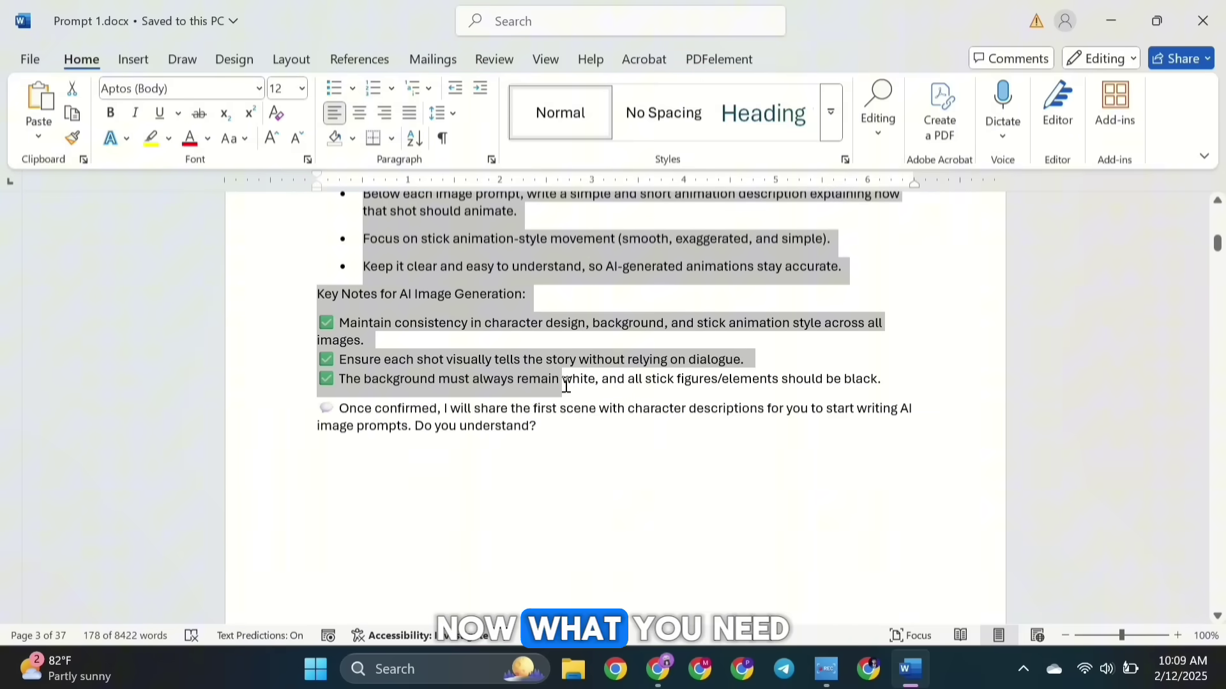
# Paste the Prompt 3 instructions into ChatGPT and send them.
pyautogui.scroll(6, 535, 361)
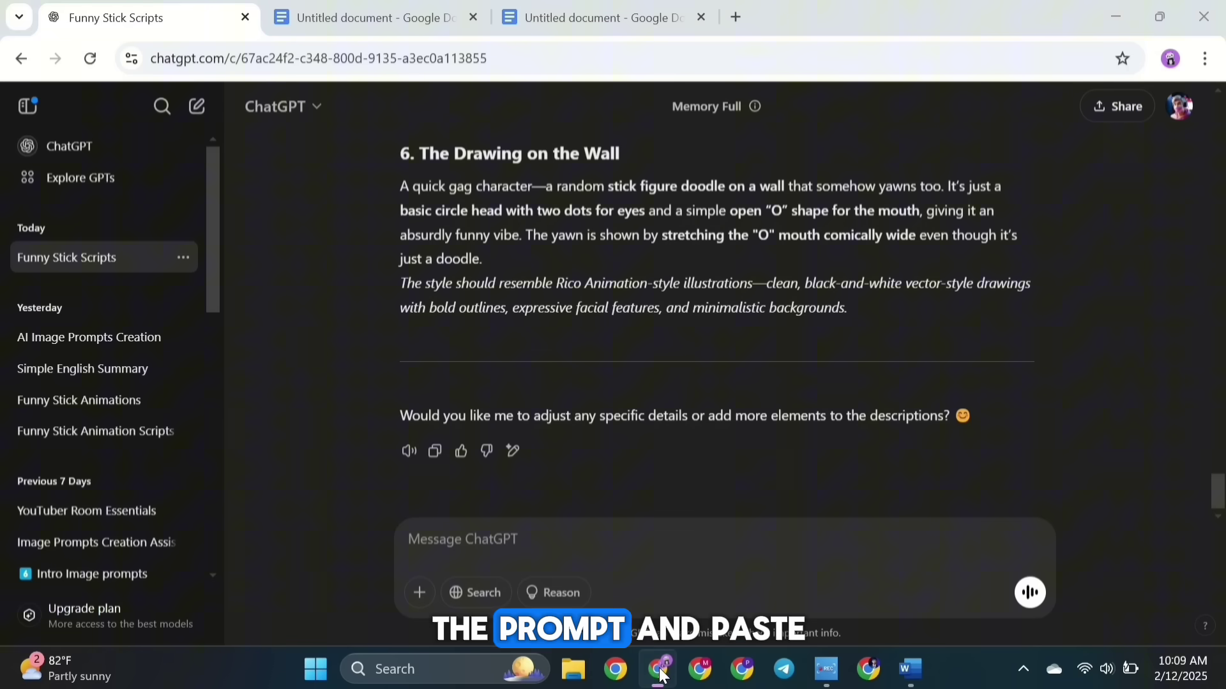
pyautogui.click(542, 541)
pyautogui.hotkey('ctrl', 'v')
pyautogui.click(1029, 600)
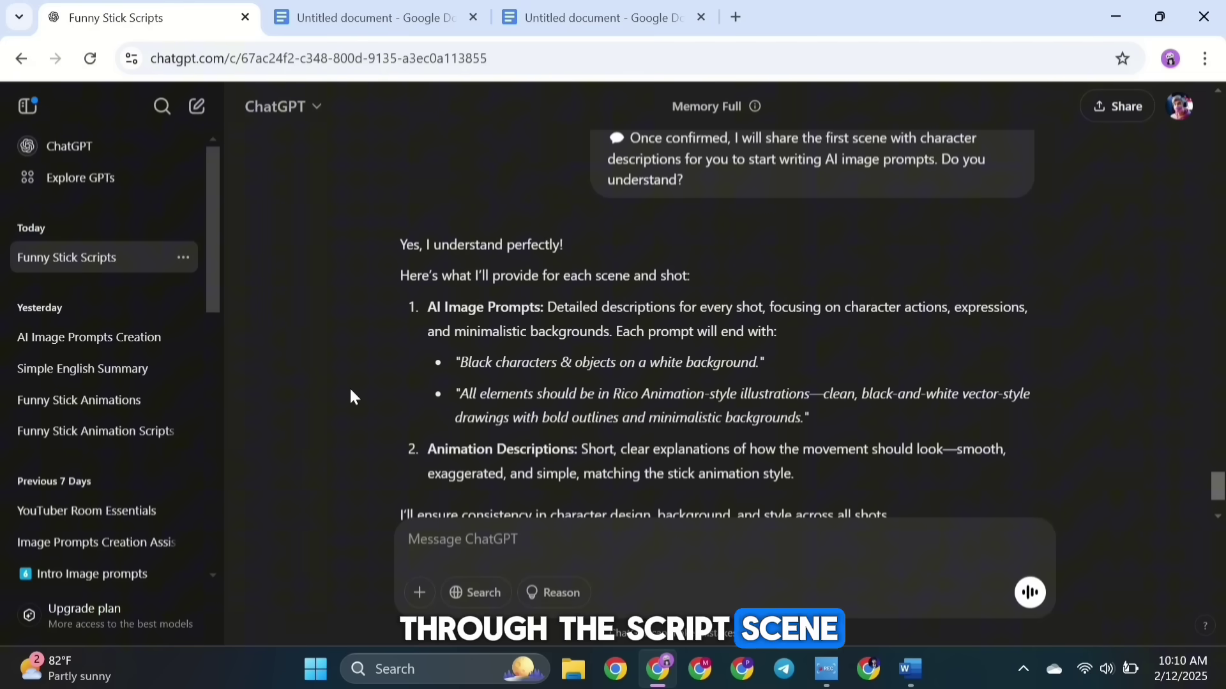
# Read ChatGPT's confirmation, then switch to the Script 1 Google Doc.
pyautogui.scroll(-2, 350, 390)
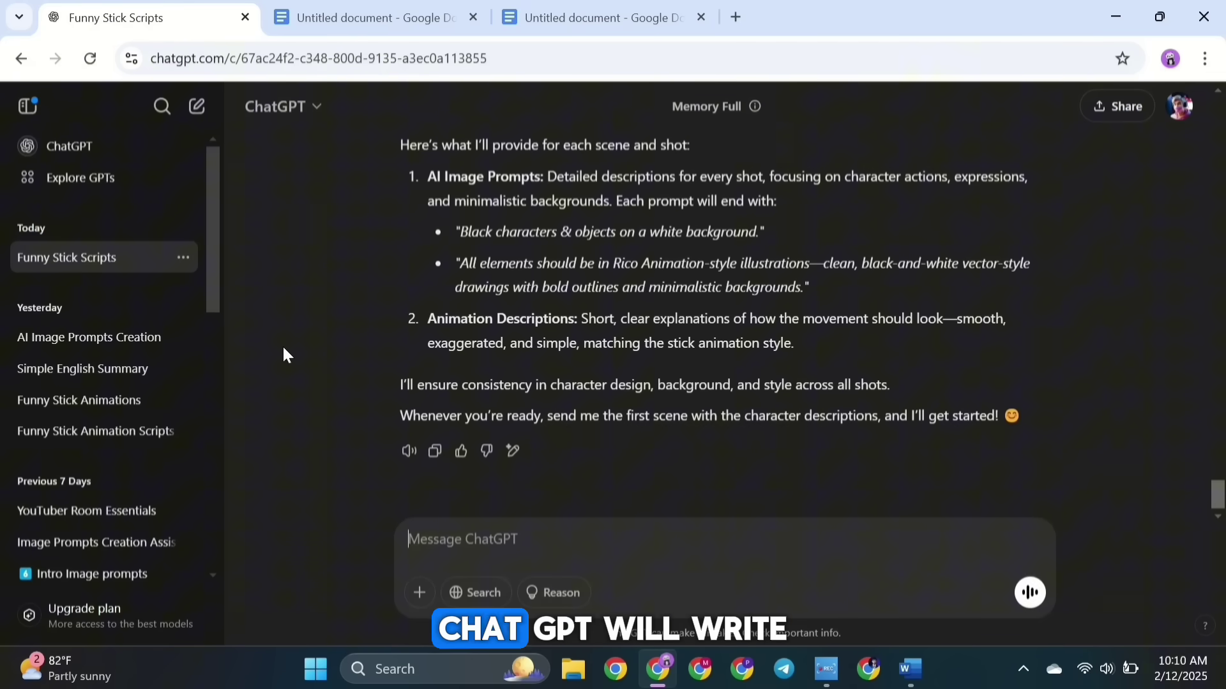
pyautogui.scroll(1, 328, 221)
pyautogui.scroll(-1, 328, 221)
pyautogui.click(346, 20)
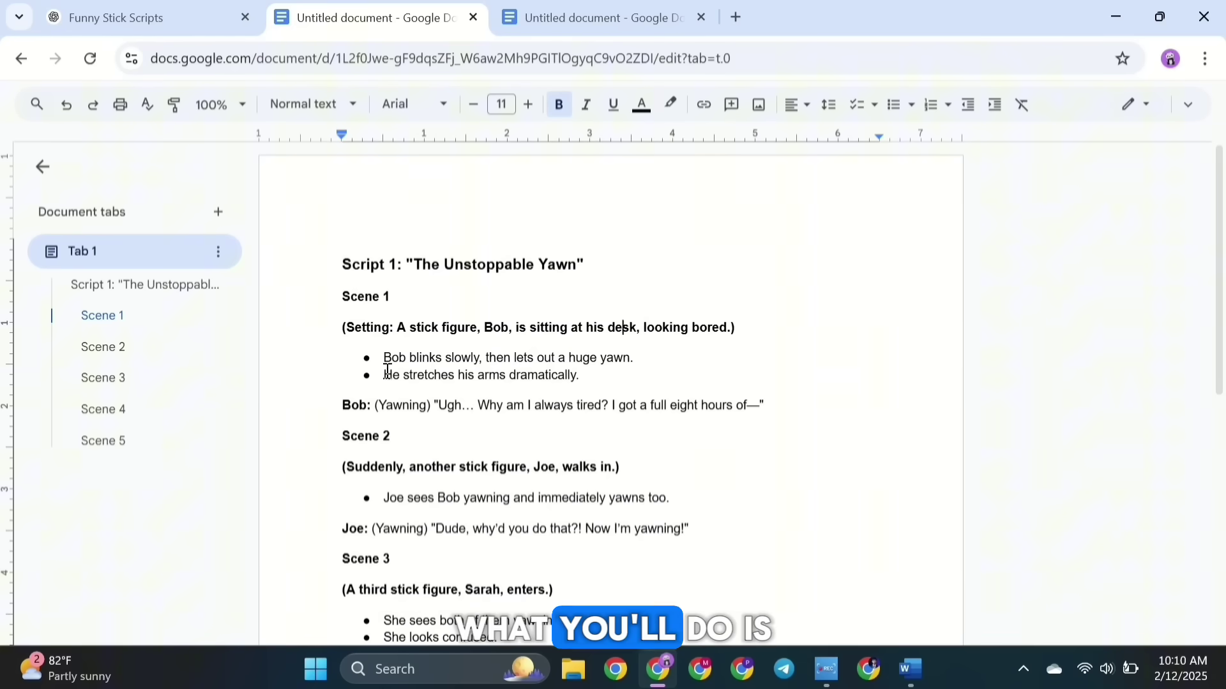
# Paste Scene 1 and Bob's character description into one ChatGPT message and send it.
pyautogui.moveTo(346, 299); pyautogui.dragTo(754, 403)
pyautogui.hotkey('ctrl', 'c')
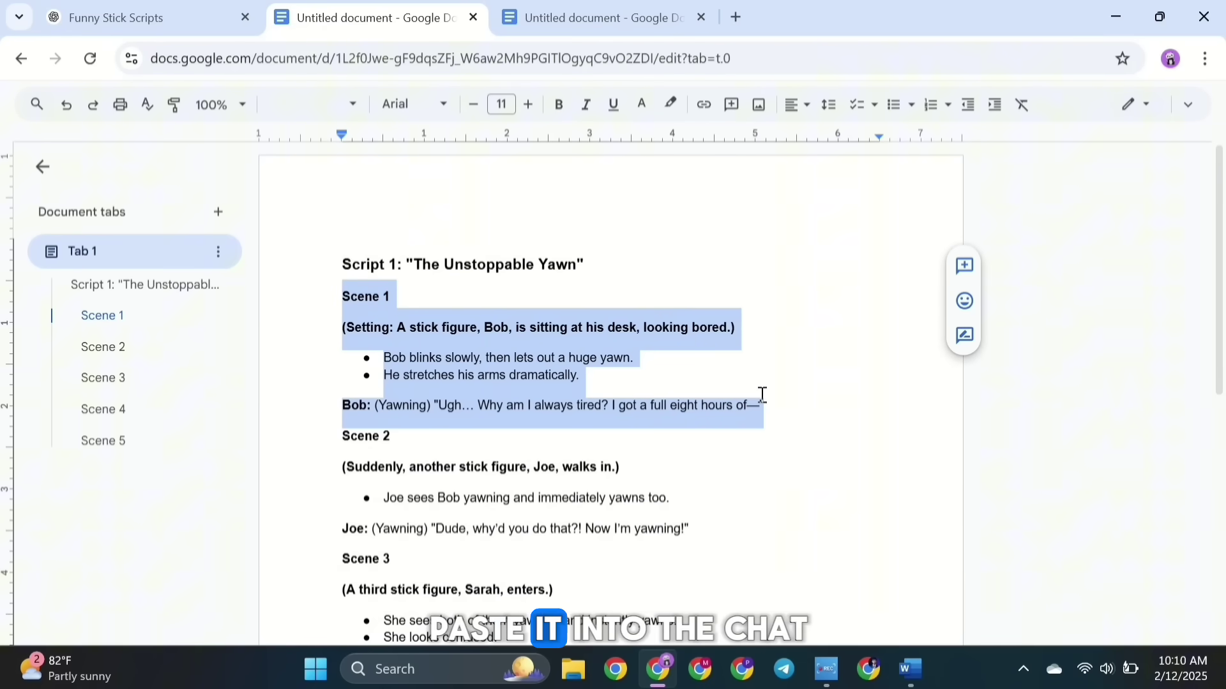
pyautogui.hotkey('ctrl', '1')
pyautogui.hotkey('ctrl', 'v')
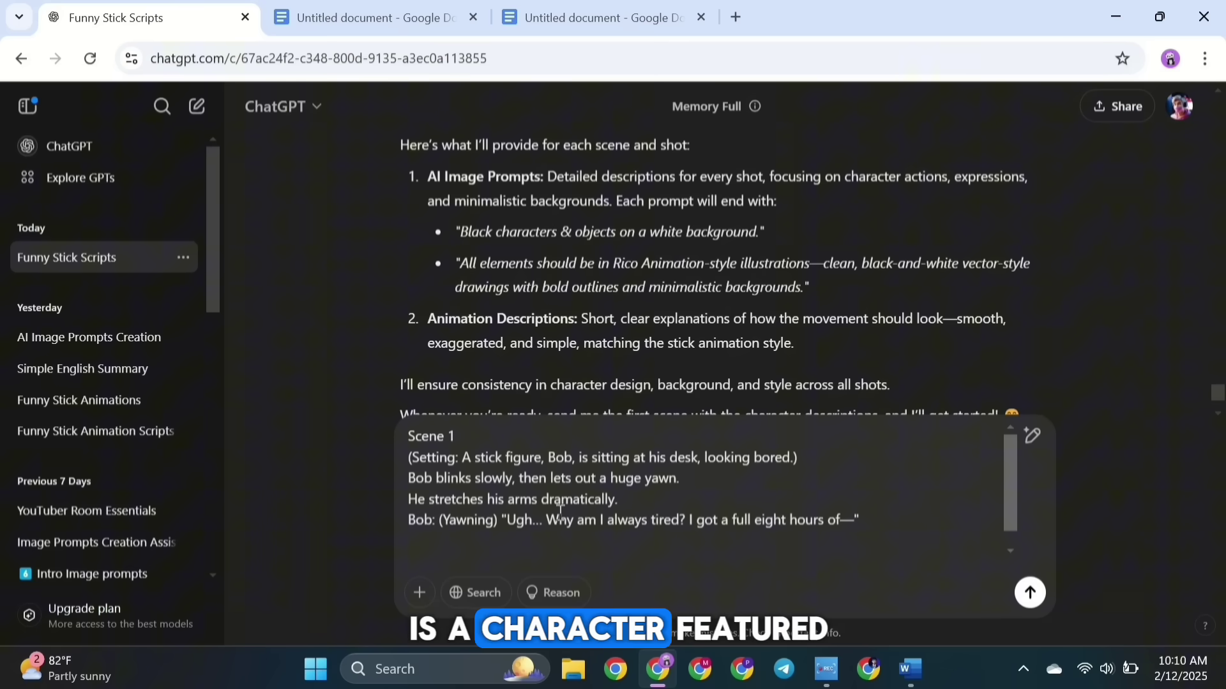
pyautogui.click(602, 16)
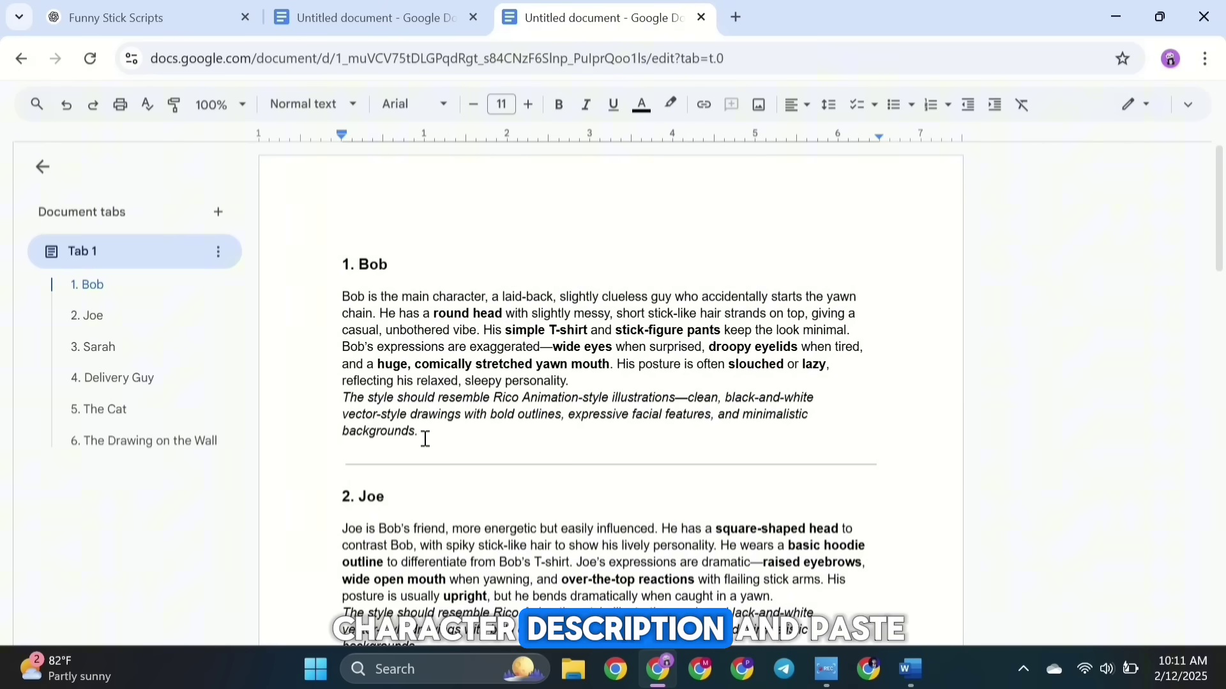
pyautogui.moveTo(426, 439); pyautogui.dragTo(335, 300)
pyautogui.hotkey('ctrl', '1')
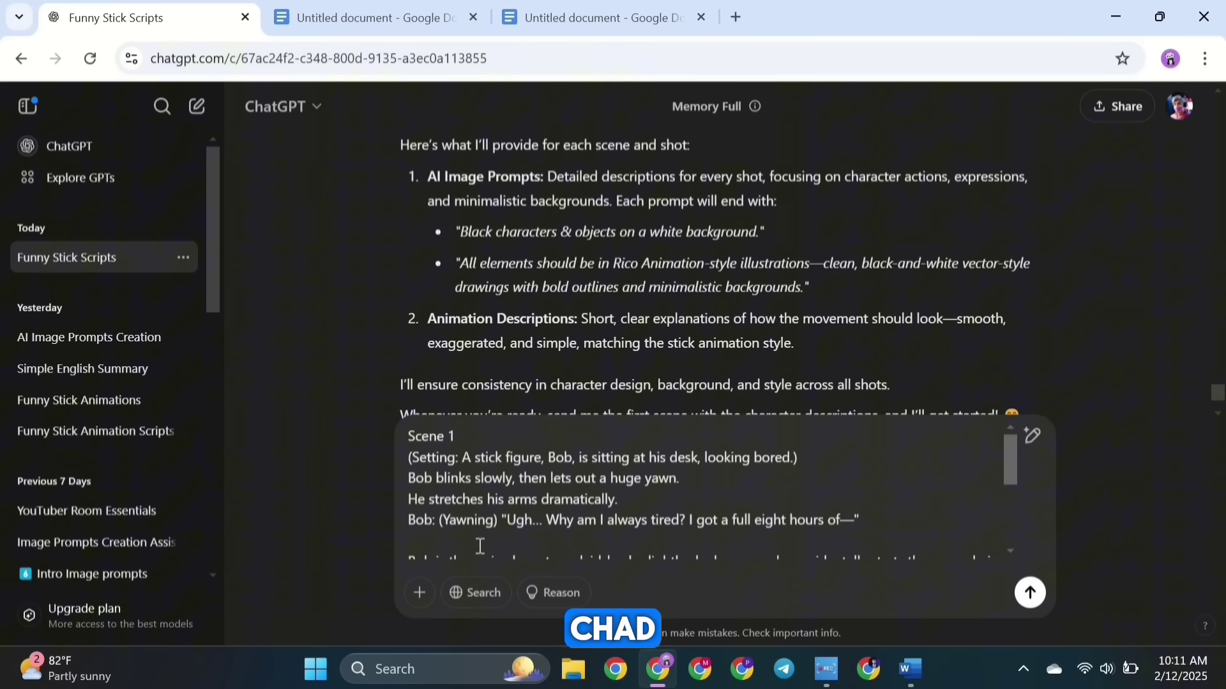
pyautogui.press('Return')
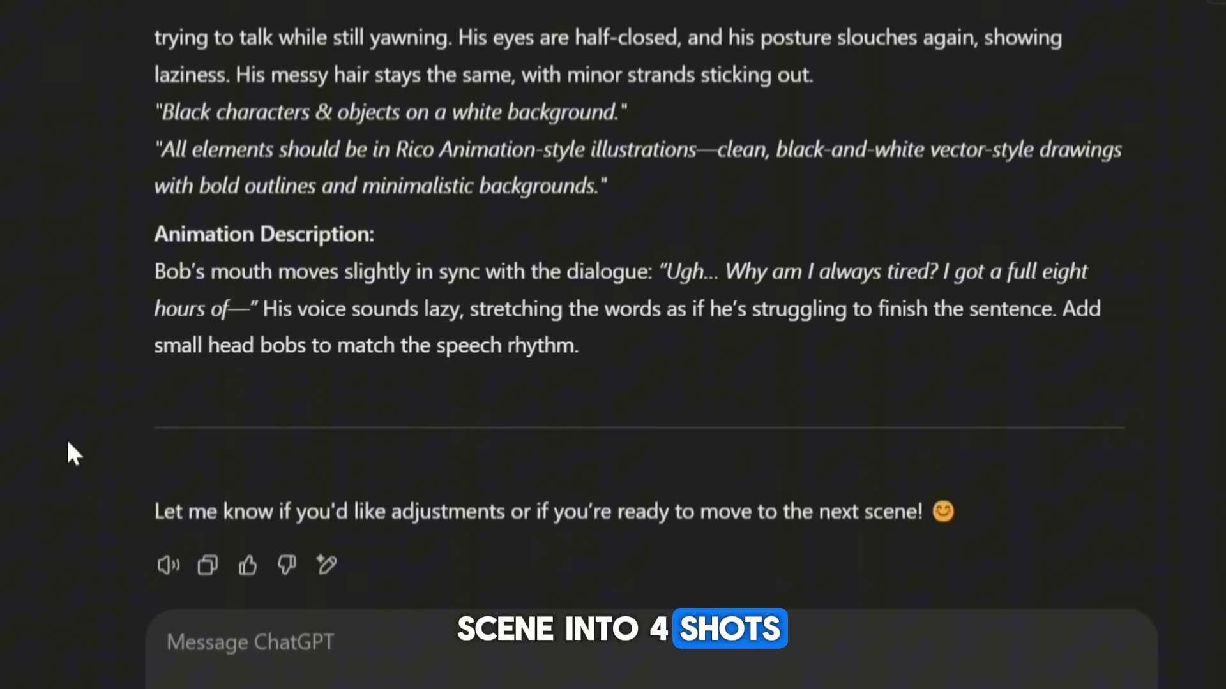
# Read through ChatGPT's Shot 1–4 image prompts and animation descriptions for Scene 1.
pyautogui.scroll(10, 66, 438)
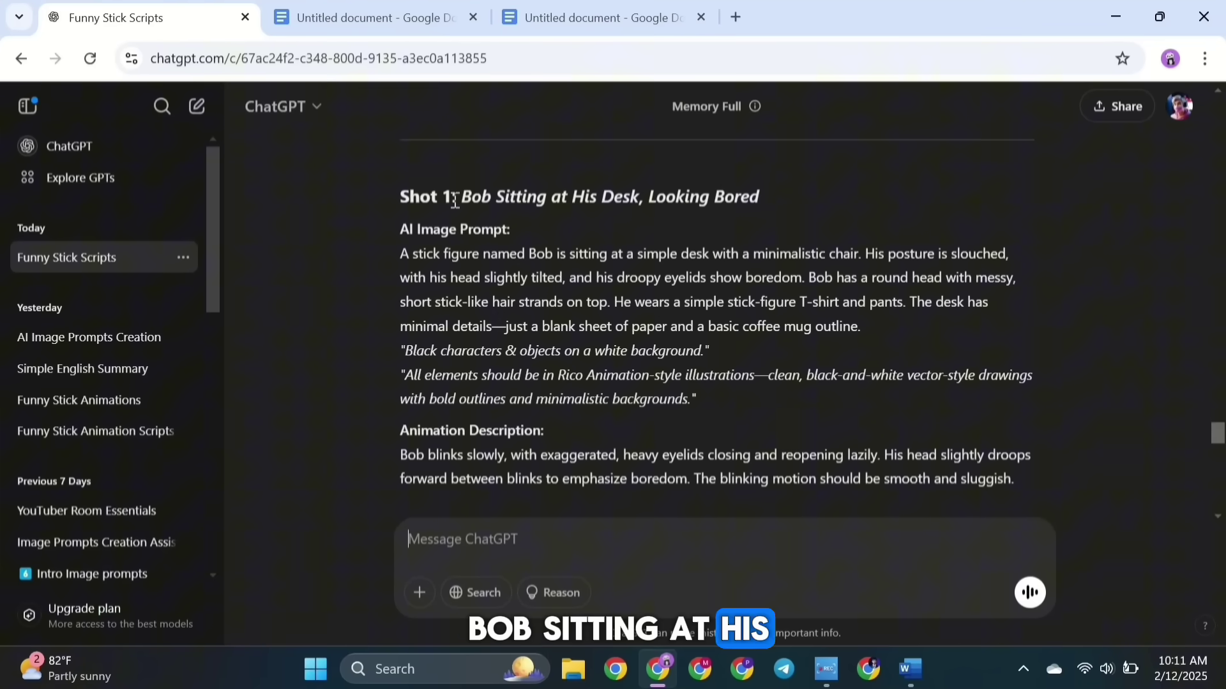
pyautogui.click(644, 202)
pyautogui.scroll(-5, 524, 332)
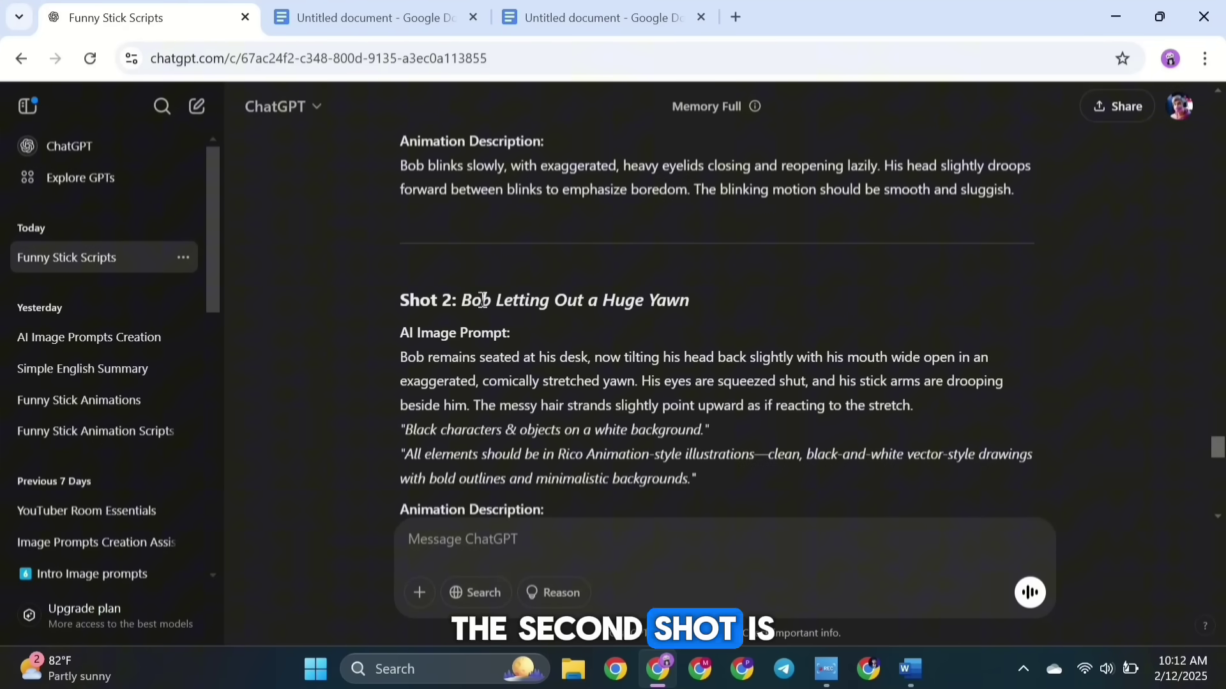
pyautogui.scroll(-5, 625, 304)
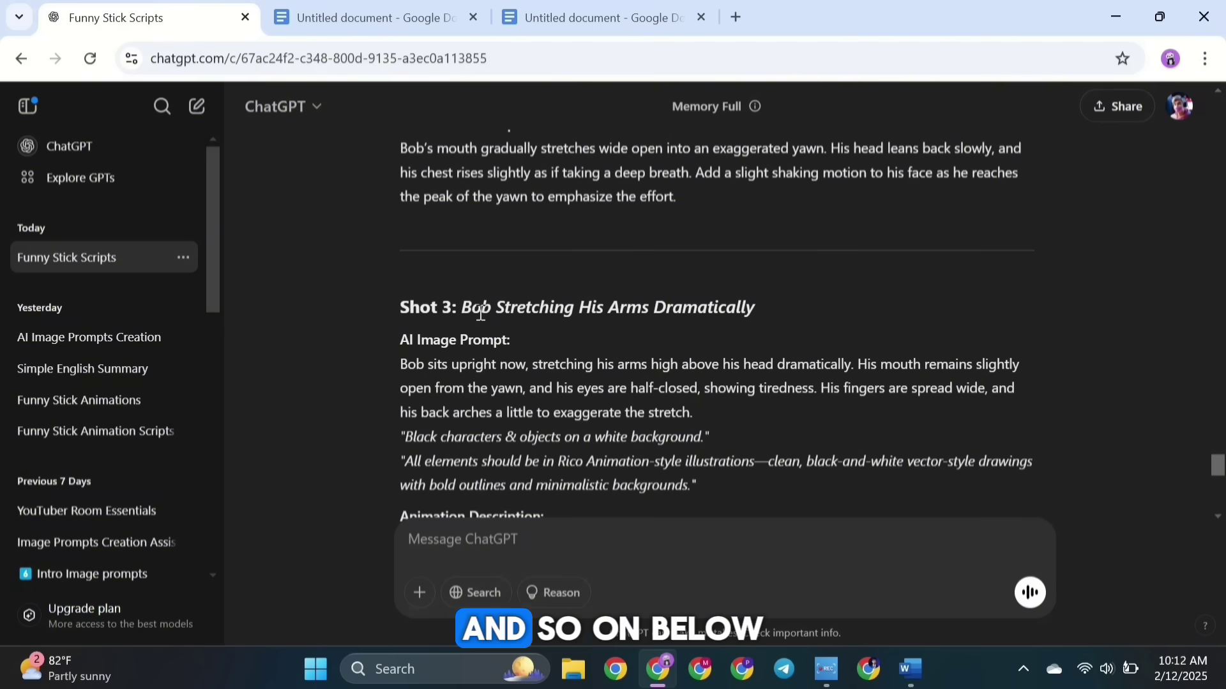
pyautogui.scroll(-5, 485, 421)
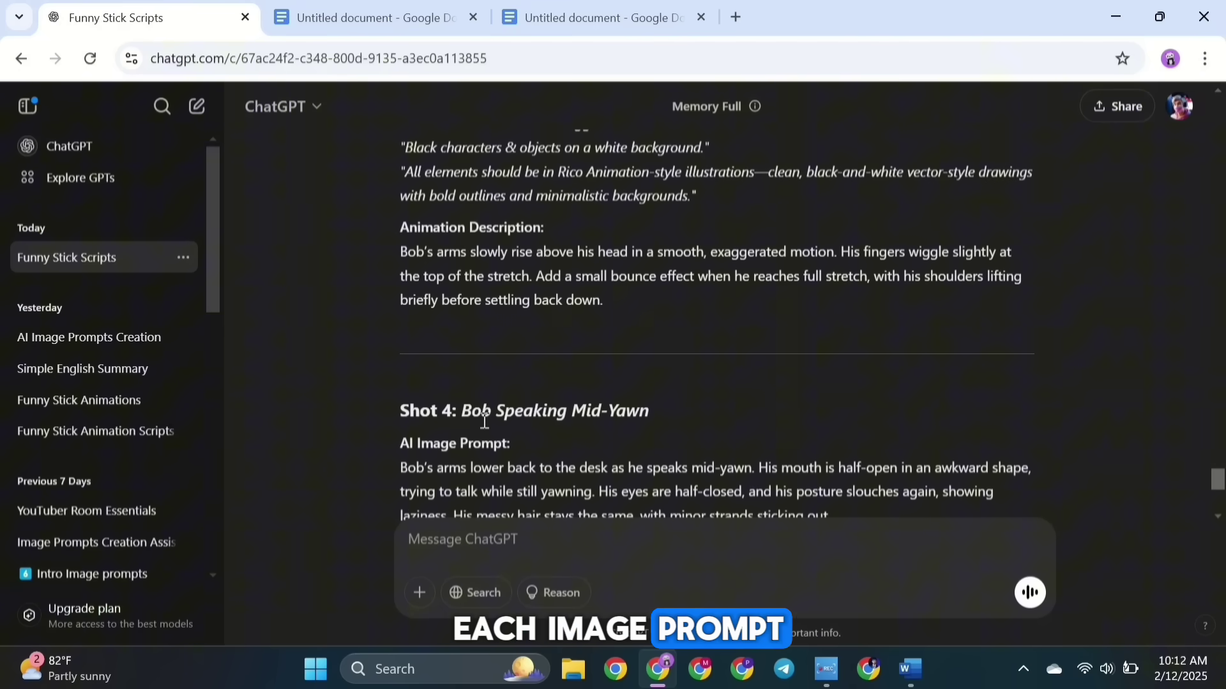
pyautogui.scroll(-4, 341, 441)
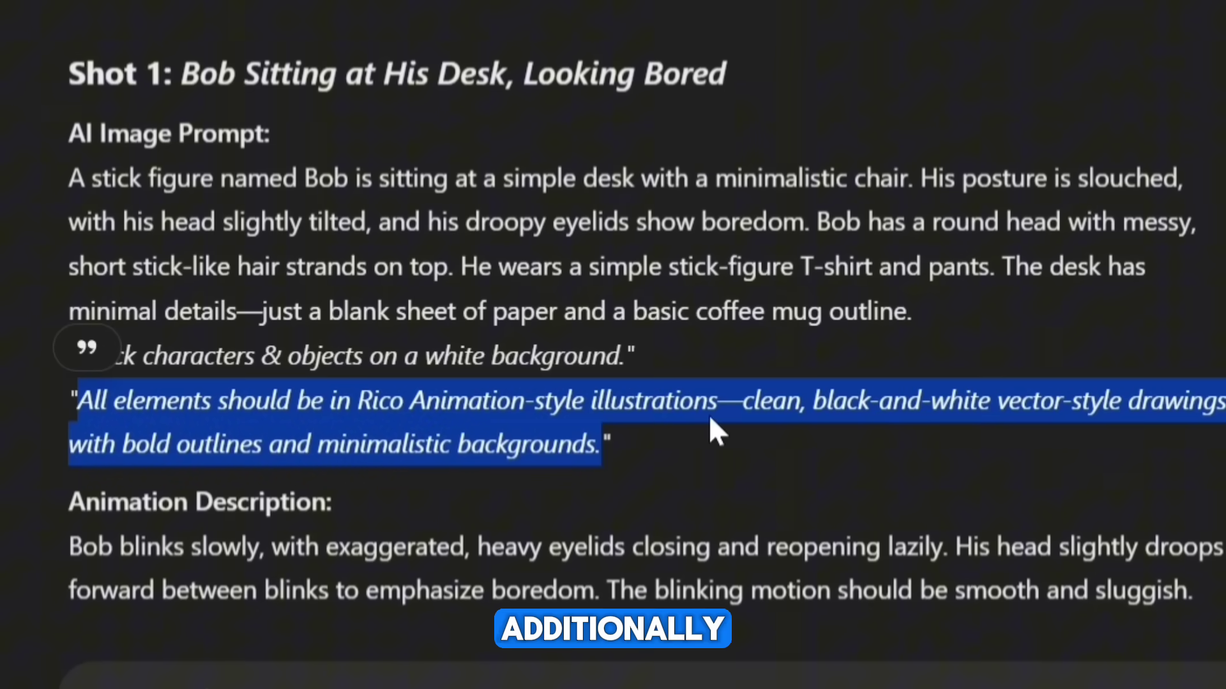
pyautogui.click(713, 431)
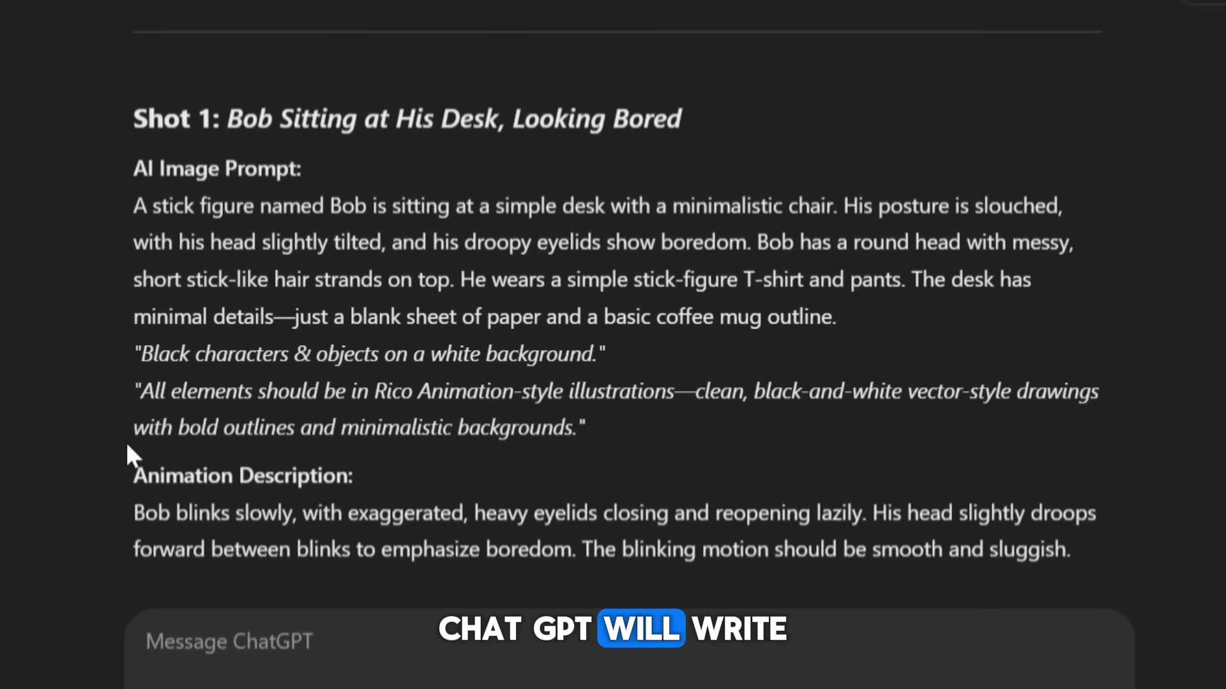
pyautogui.scroll(-2, 127, 446)
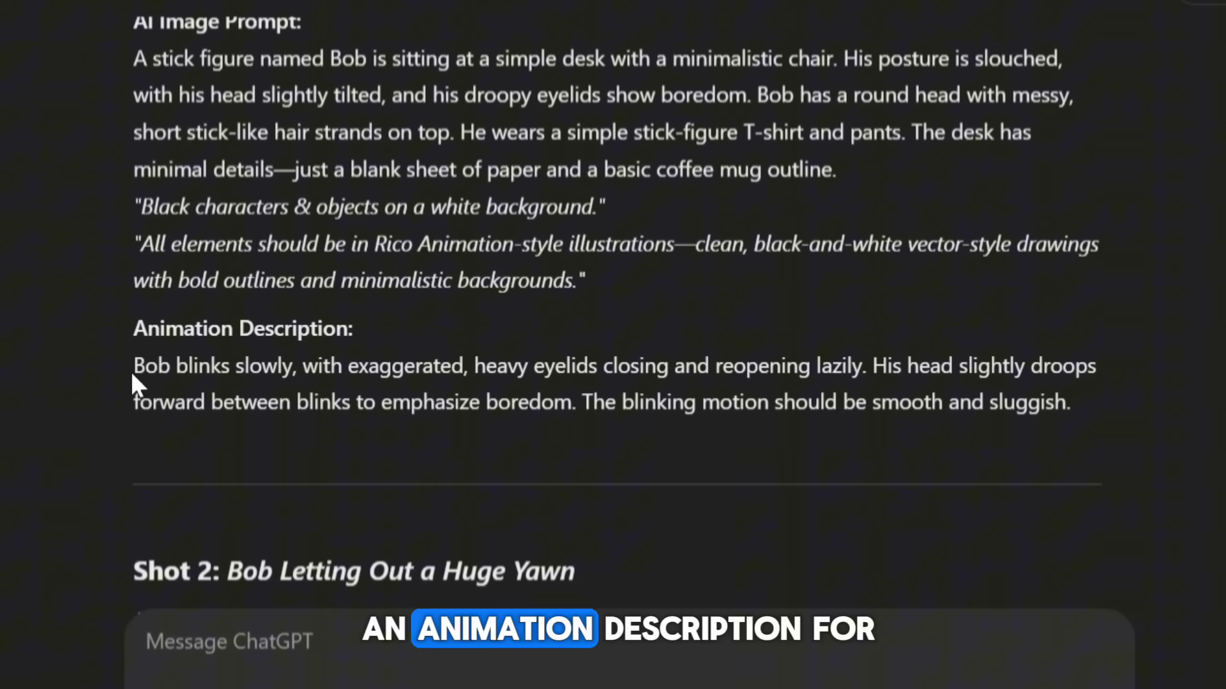
pyautogui.moveTo(139, 347); pyautogui.dragTo(366, 336)
pyautogui.click(365, 336)
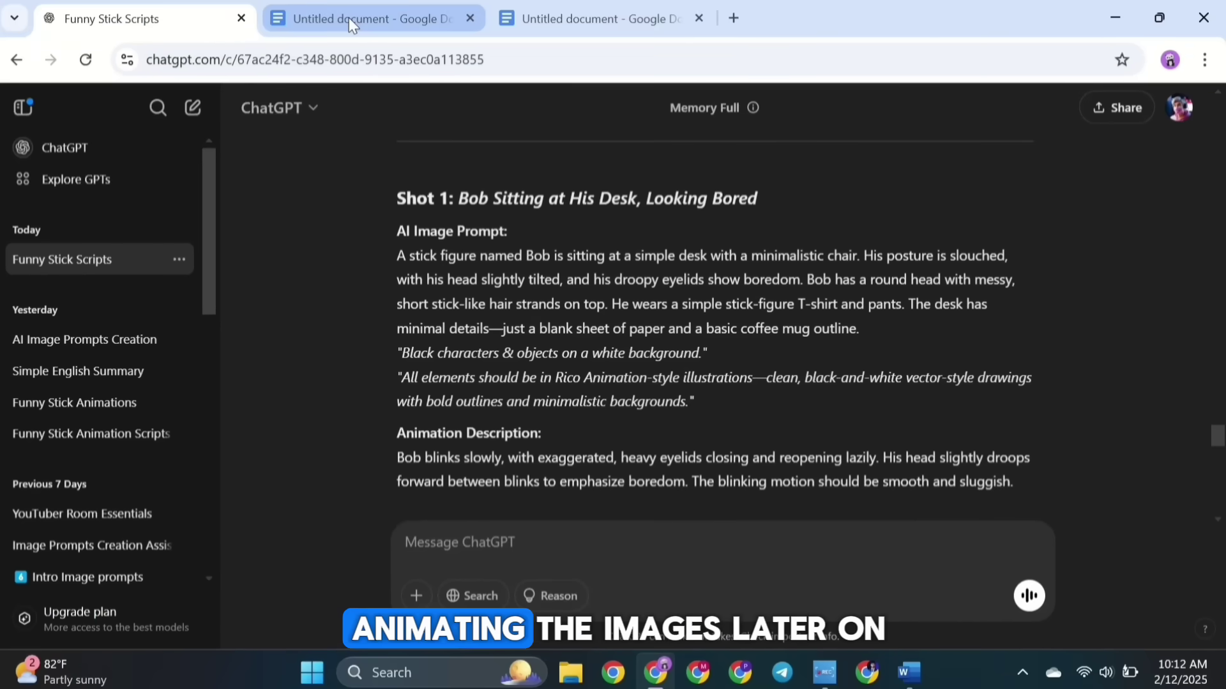
# Paste Scene 2, through Joe's line, from the Script 1 doc into the ChatGPT message.
pyautogui.click(305, 2)
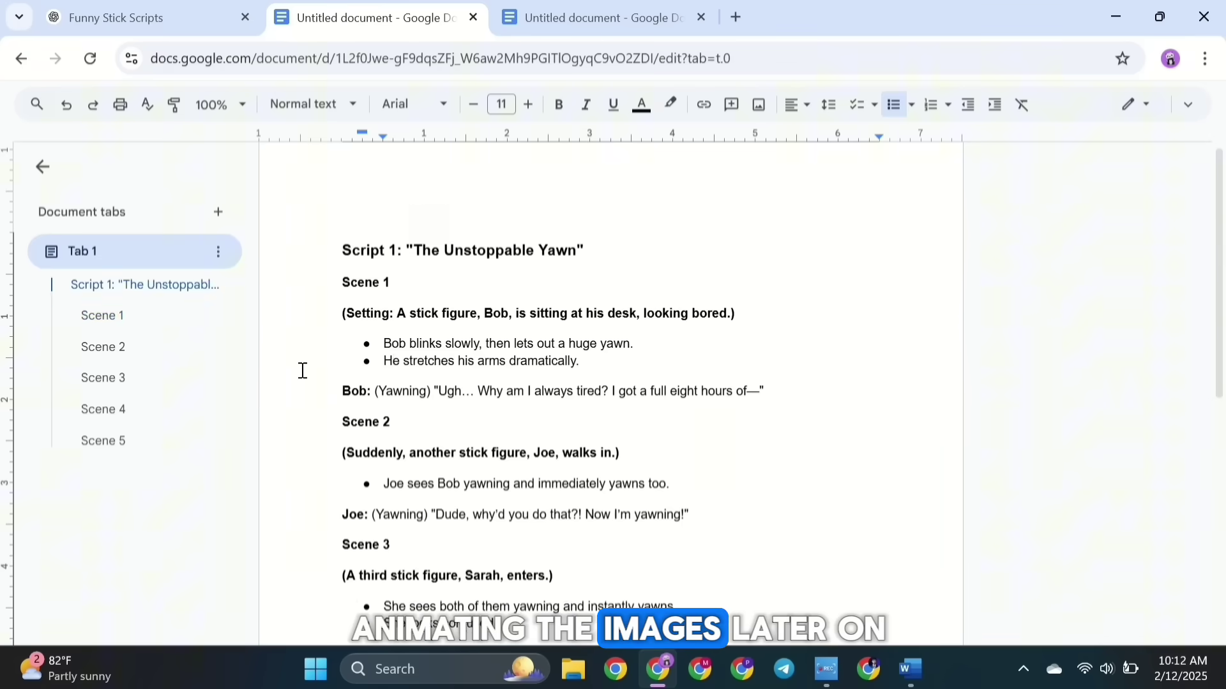
pyautogui.doubleClick(544, 274)
pyautogui.click(544, 274)
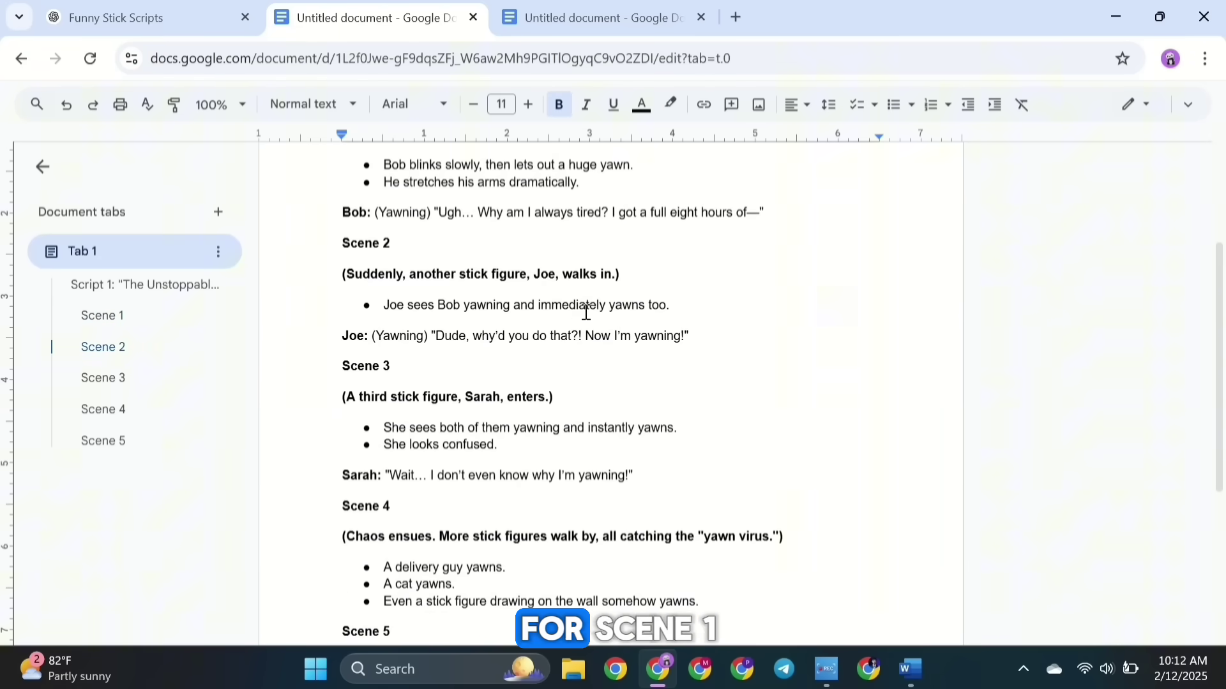
pyautogui.moveTo(345, 246); pyautogui.dragTo(692, 338)
pyautogui.hotkey('ctrl', 'c')
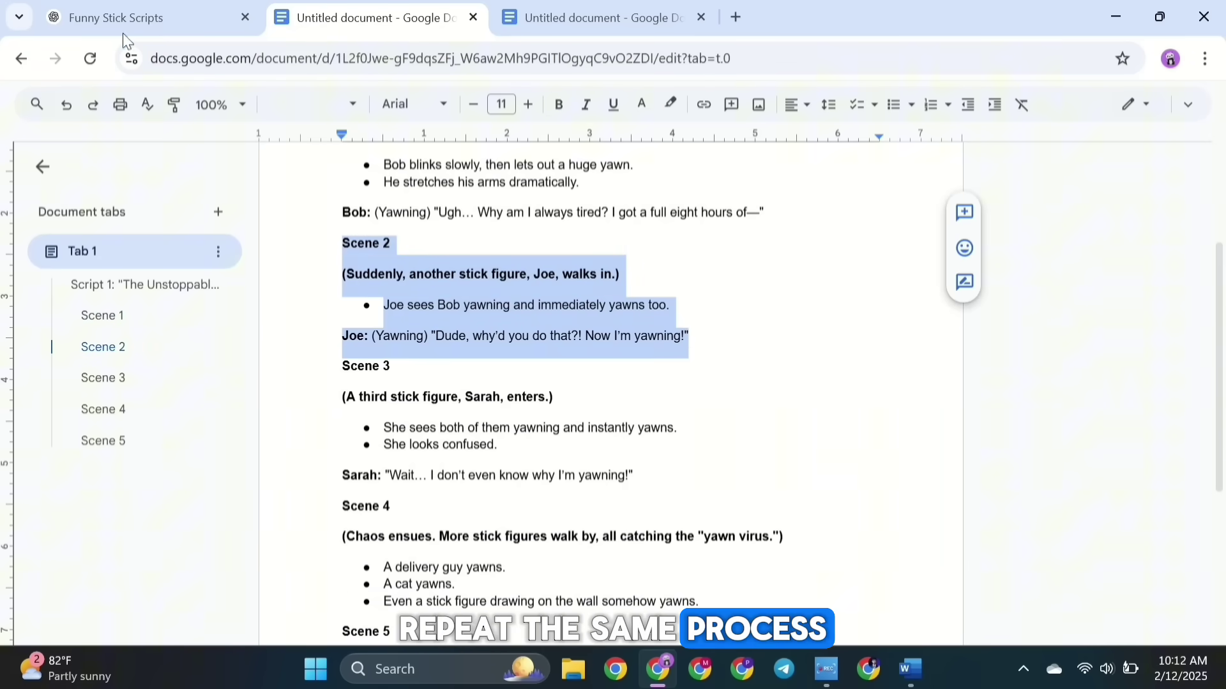
pyautogui.click(126, 19)
pyautogui.hotkey('ctrl', 'v')
pyautogui.hotkey('shift', 'Return')
# Add Bob's and Joe's character descriptions below Scene 2 and send the message.
pyautogui.click(583, 18)
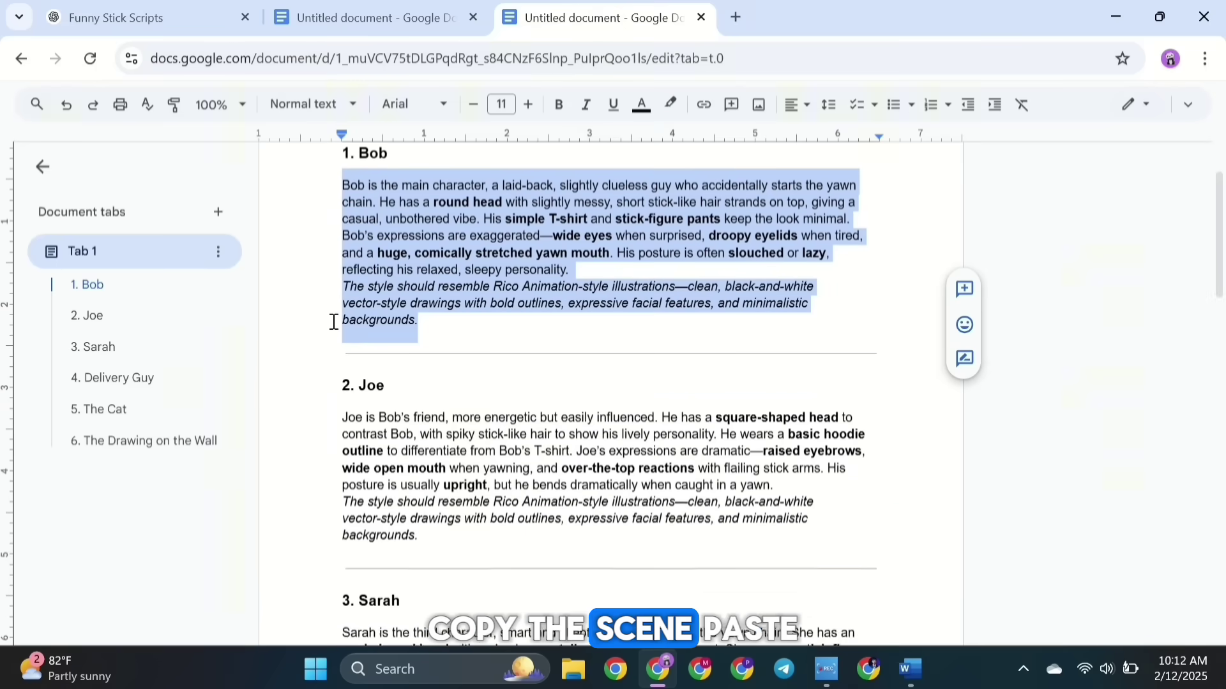
pyautogui.click(164, 19)
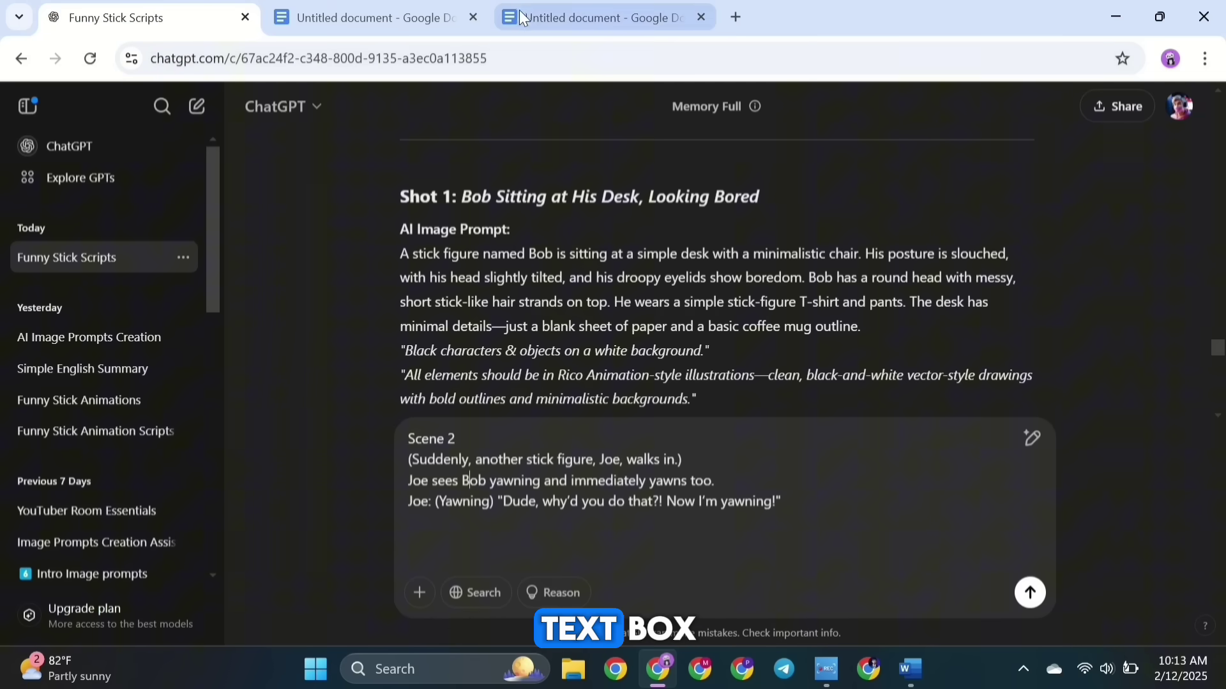
pyautogui.click(594, 18)
pyautogui.moveTo(343, 168); pyautogui.dragTo(433, 547)
pyautogui.hotkey('ctrl', 'c')
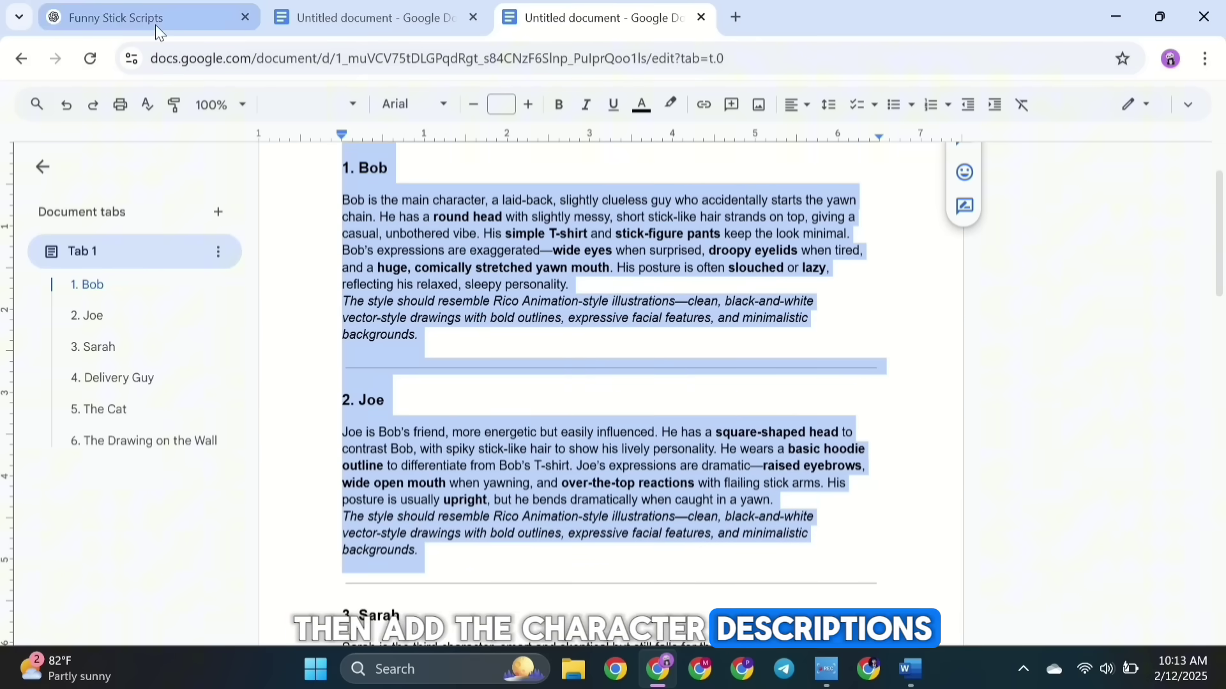
pyautogui.click(156, 22)
pyautogui.hotkey('ctrl', 'v')
pyautogui.scroll(5, 427, 517)
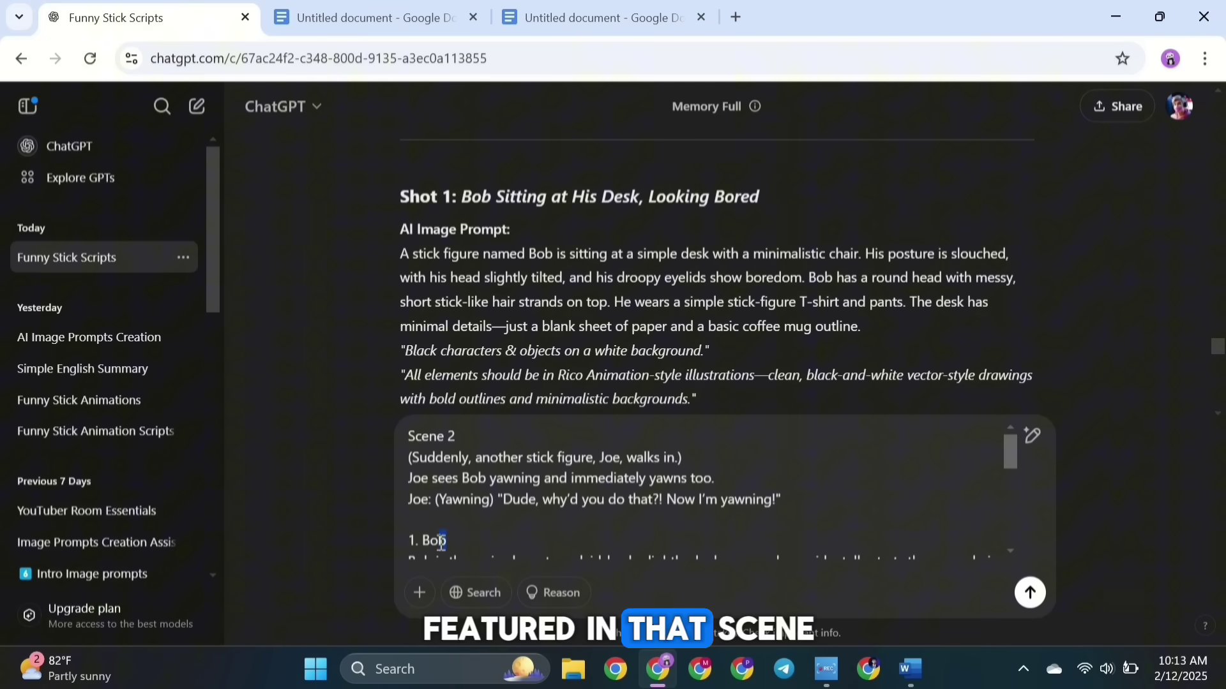
pyautogui.scroll(-3, 412, 541)
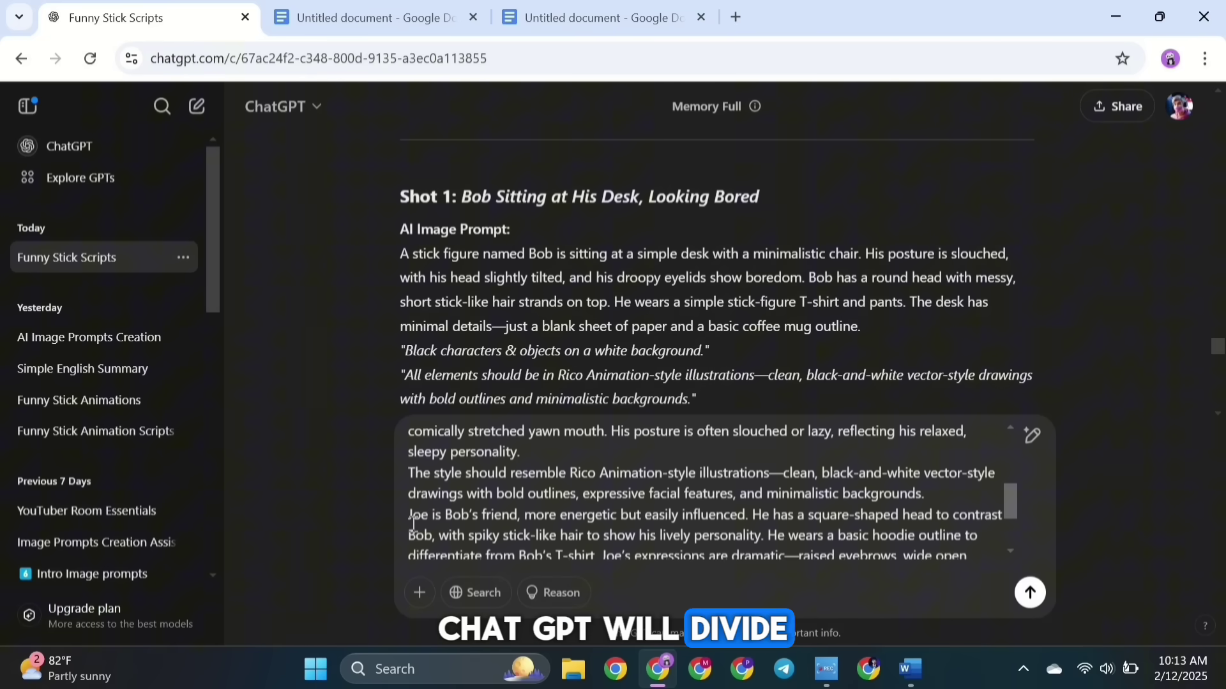
pyautogui.scroll(-3, 413, 525)
pyautogui.scroll(5, 413, 524)
pyautogui.press('Return')
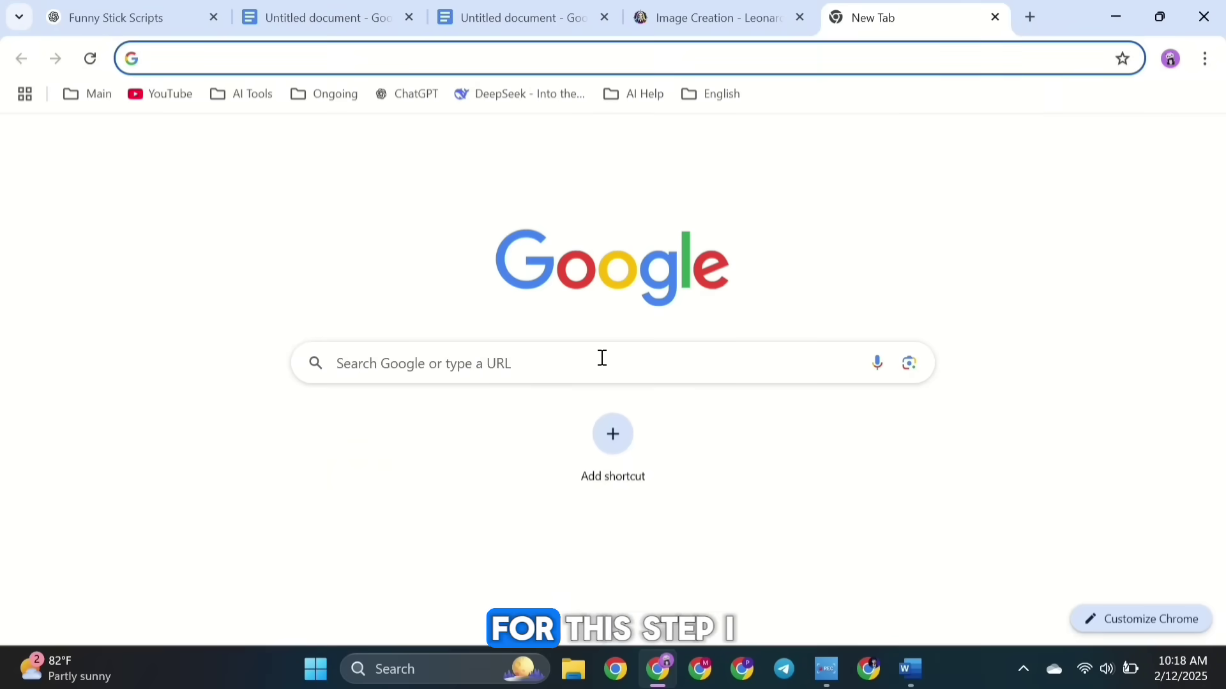
# Search Google for 'Leonardo AI' to reach Leonardo.Ai's image creation page.
pyautogui.click(599, 359)
pyautogui.write('Leo')
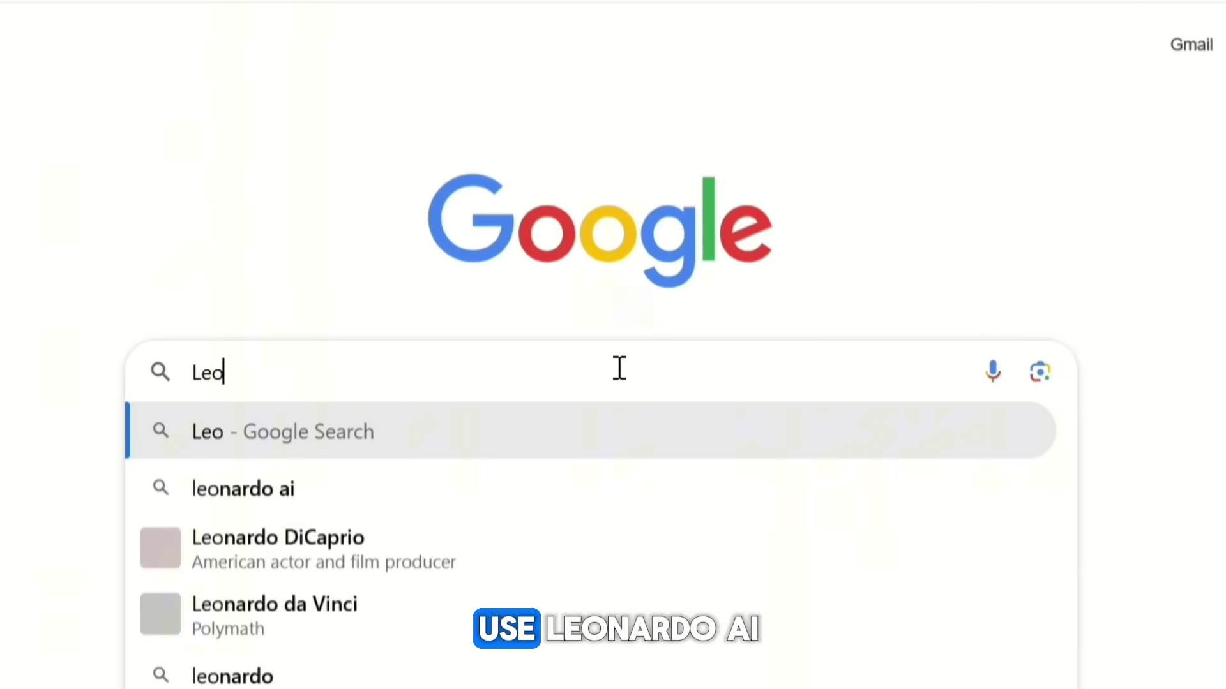
pyautogui.write('nardo AI')
pyautogui.press('Return')
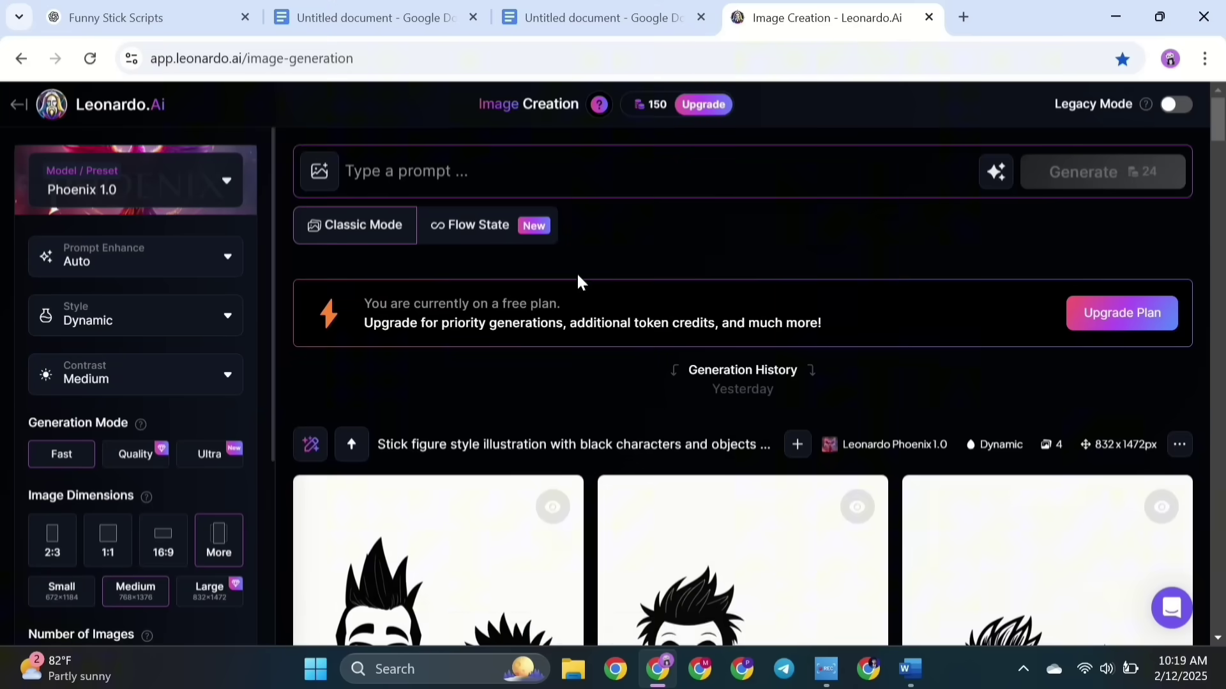
# Switch the Leonardo.Ai model to Flux Schnell and check the Prompt Enhance options.
pyautogui.click(228, 199)
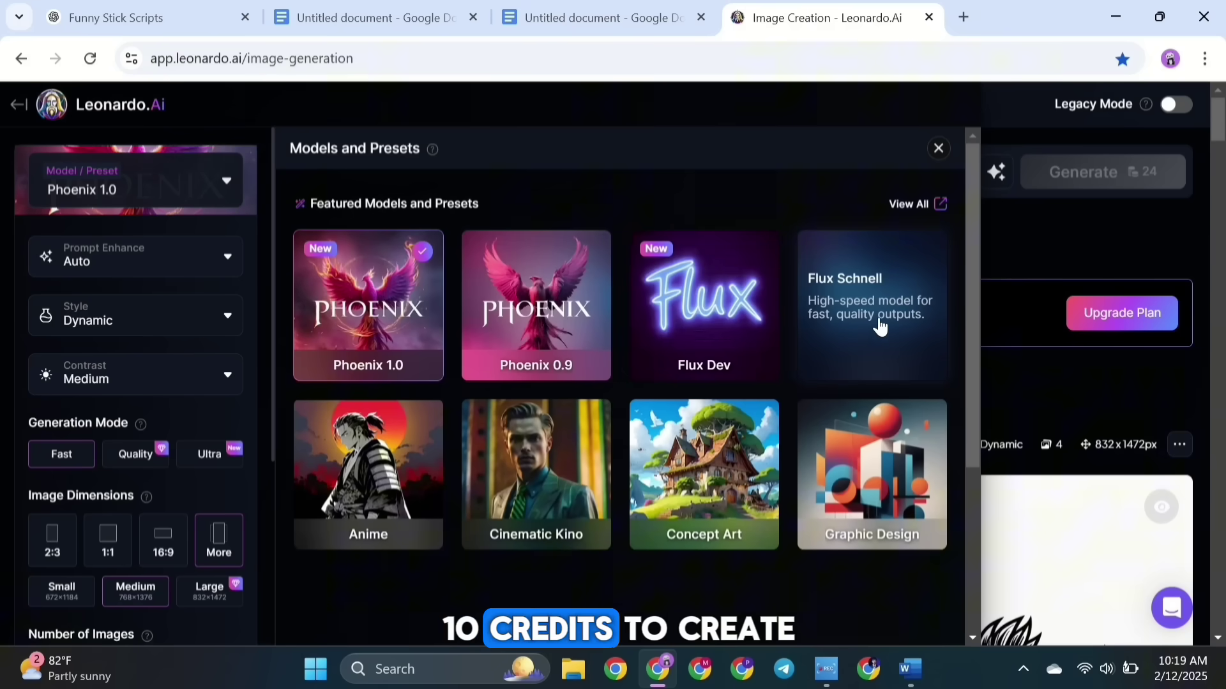
pyautogui.click(858, 326)
pyautogui.click(935, 150)
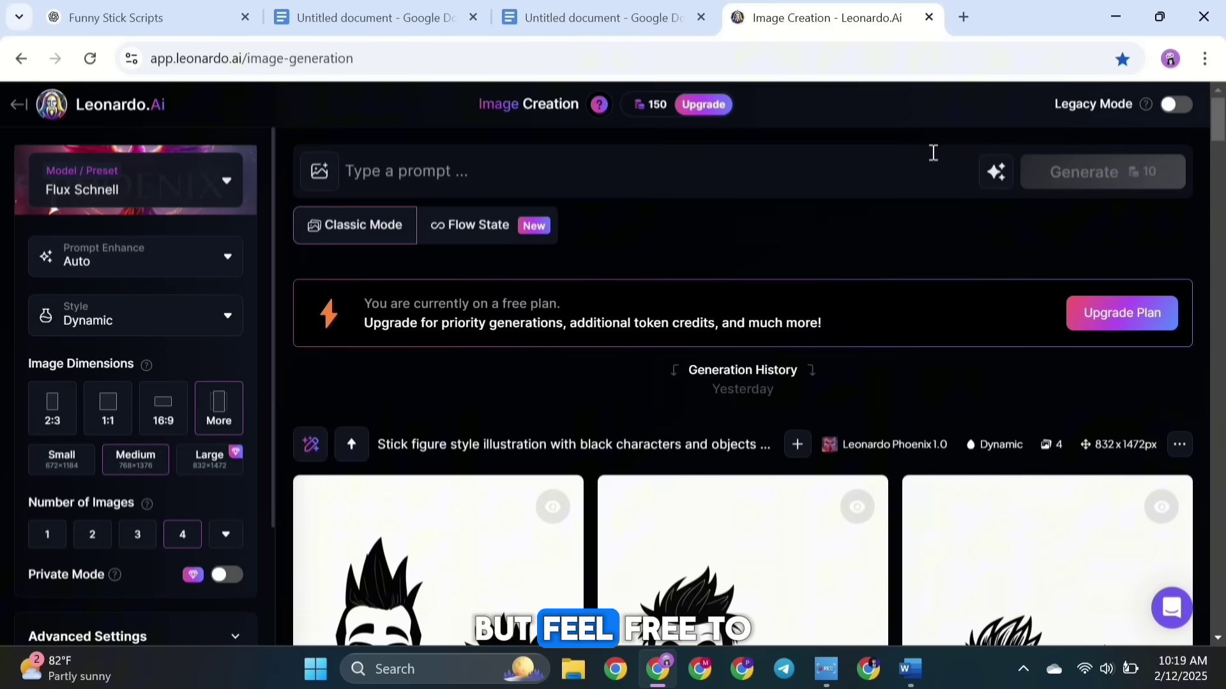
pyautogui.click(170, 268)
pyautogui.click(175, 273)
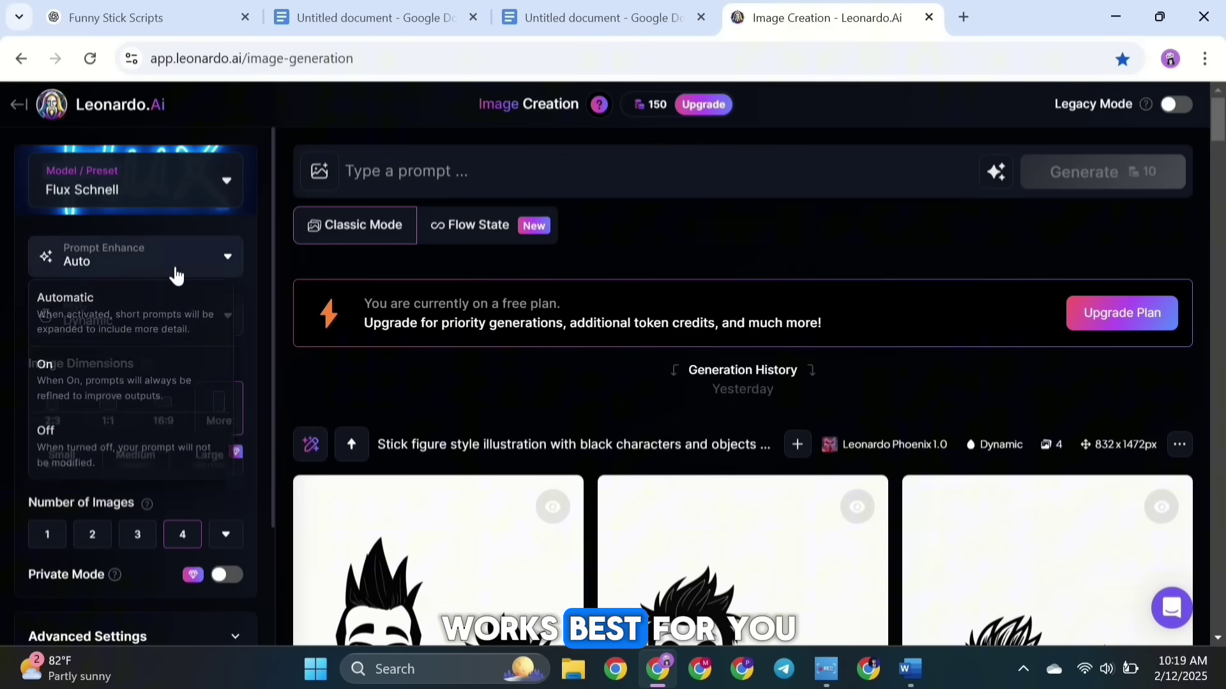
# Review the style list and image dimensions, keeping Dynamic style and 9:16 size.
pyautogui.click(185, 325)
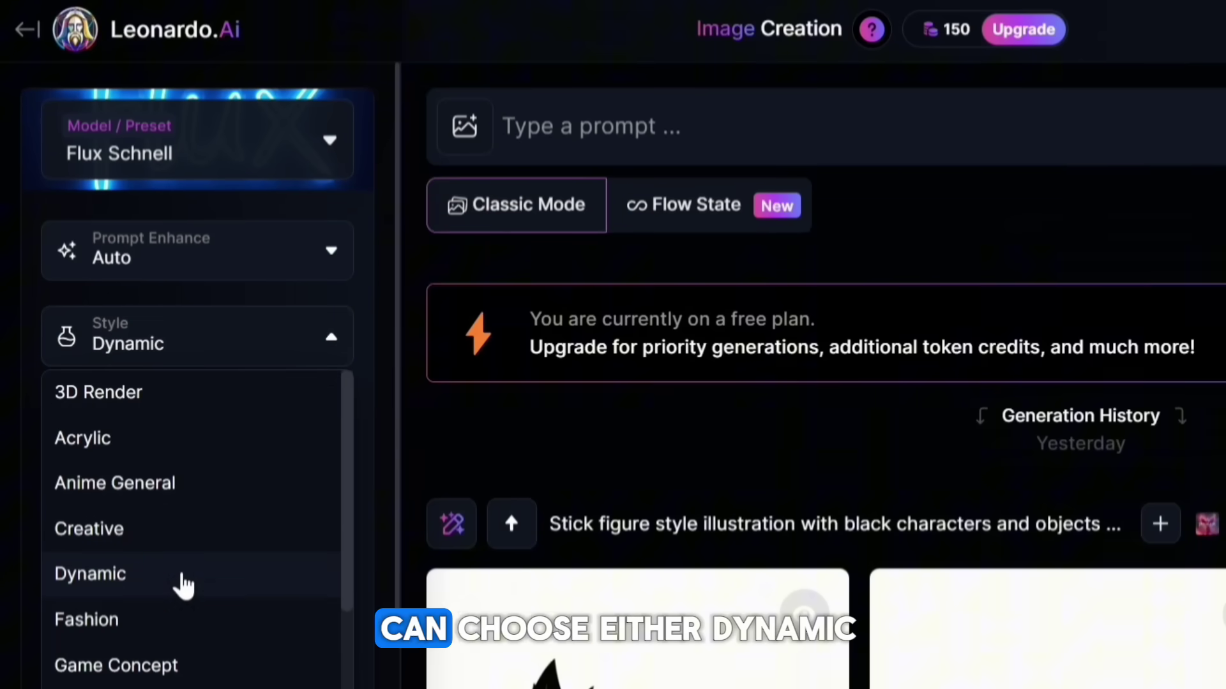
pyautogui.scroll(-3, 153, 543)
pyautogui.scroll(5, 125, 542)
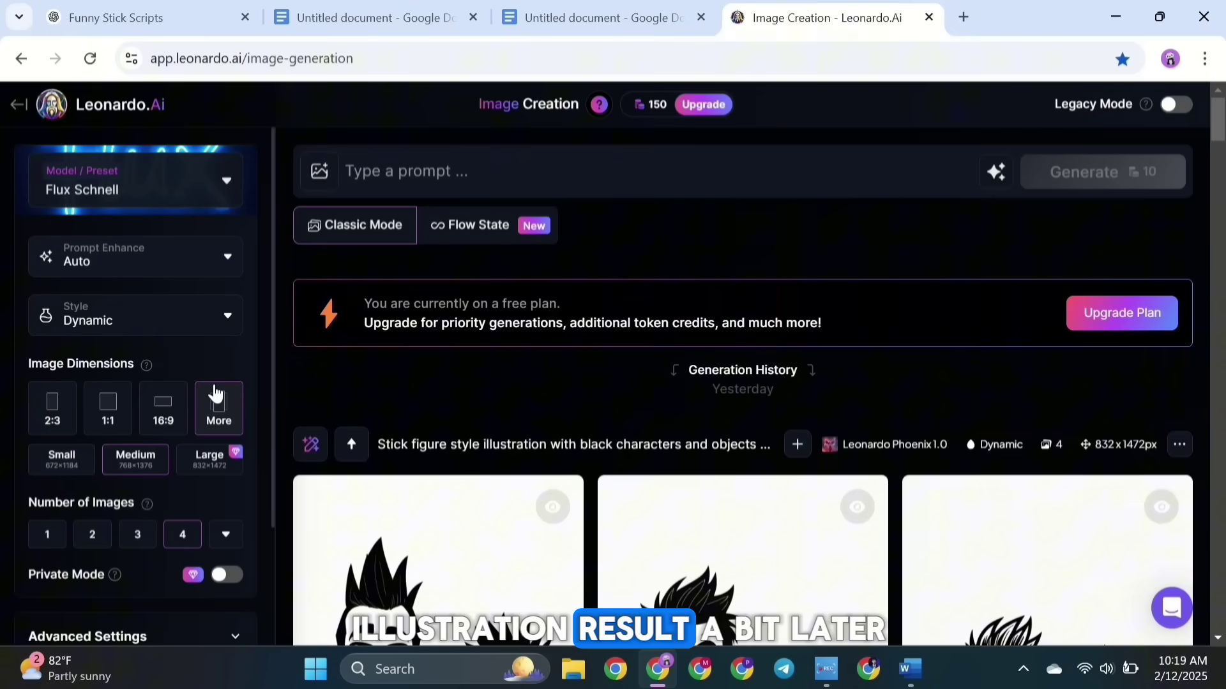
pyautogui.click(217, 406)
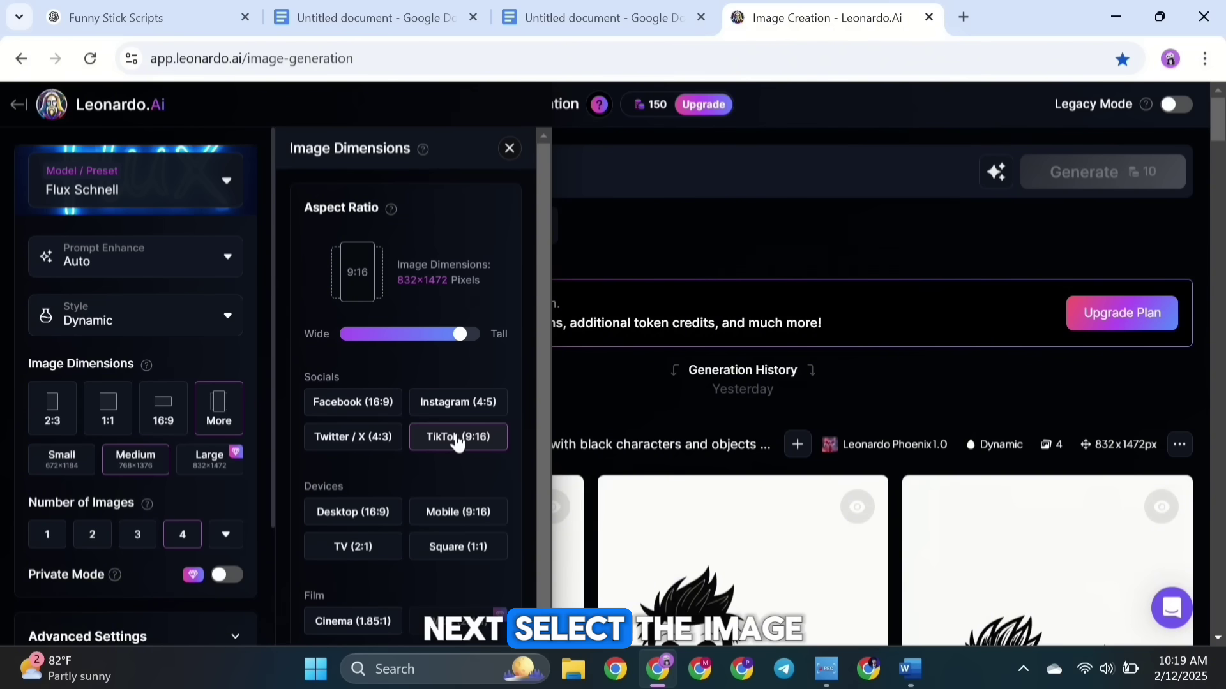
pyautogui.click(509, 148)
pyautogui.scroll(-3, 114, 470)
pyautogui.scroll(3, 113, 418)
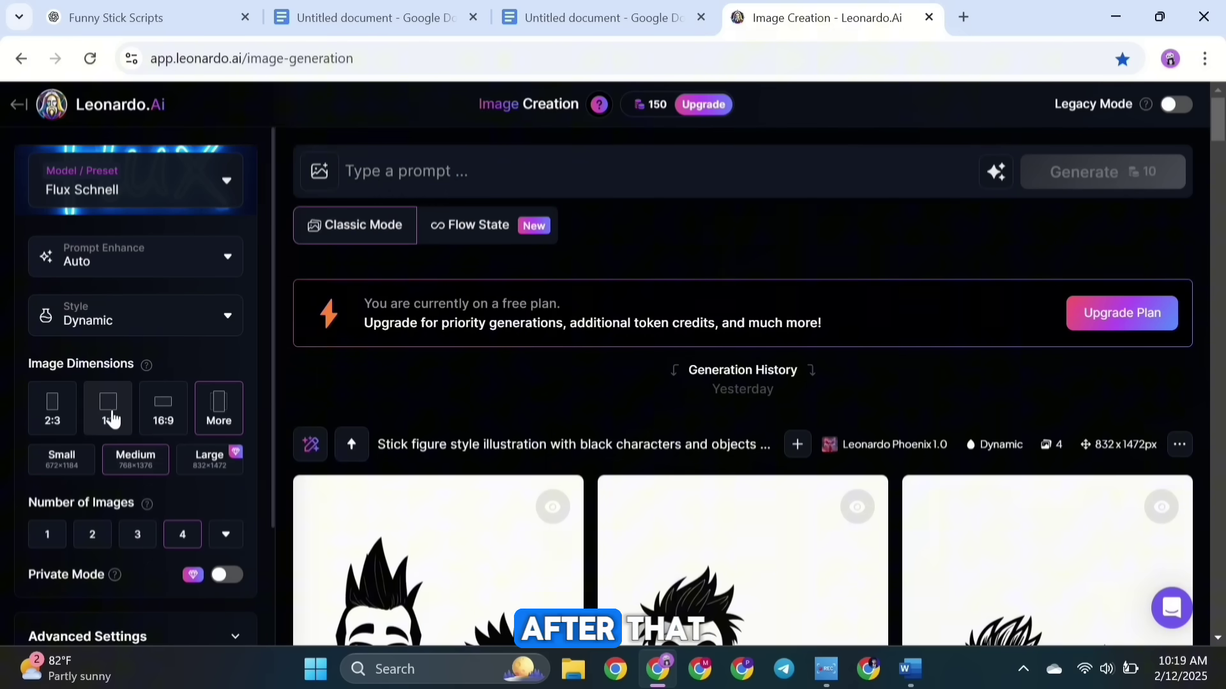
# Paste ChatGPT's Shot 1 image prompt into Leonardo and generate four bored-Bob images.
pyautogui.moveTo(809, 19); pyautogui.dragTo(358, 19)
pyautogui.click(122, 17)
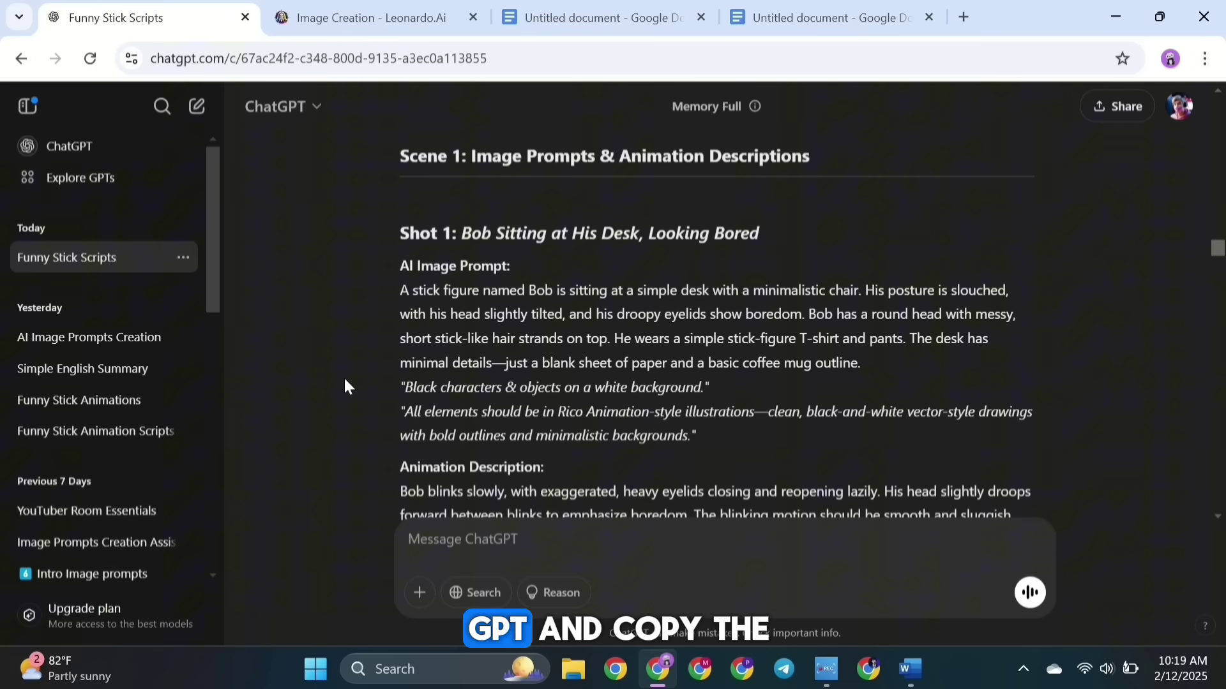
pyautogui.moveTo(401, 291); pyautogui.dragTo(696, 440)
pyautogui.hotkey('ctrl', 'c')
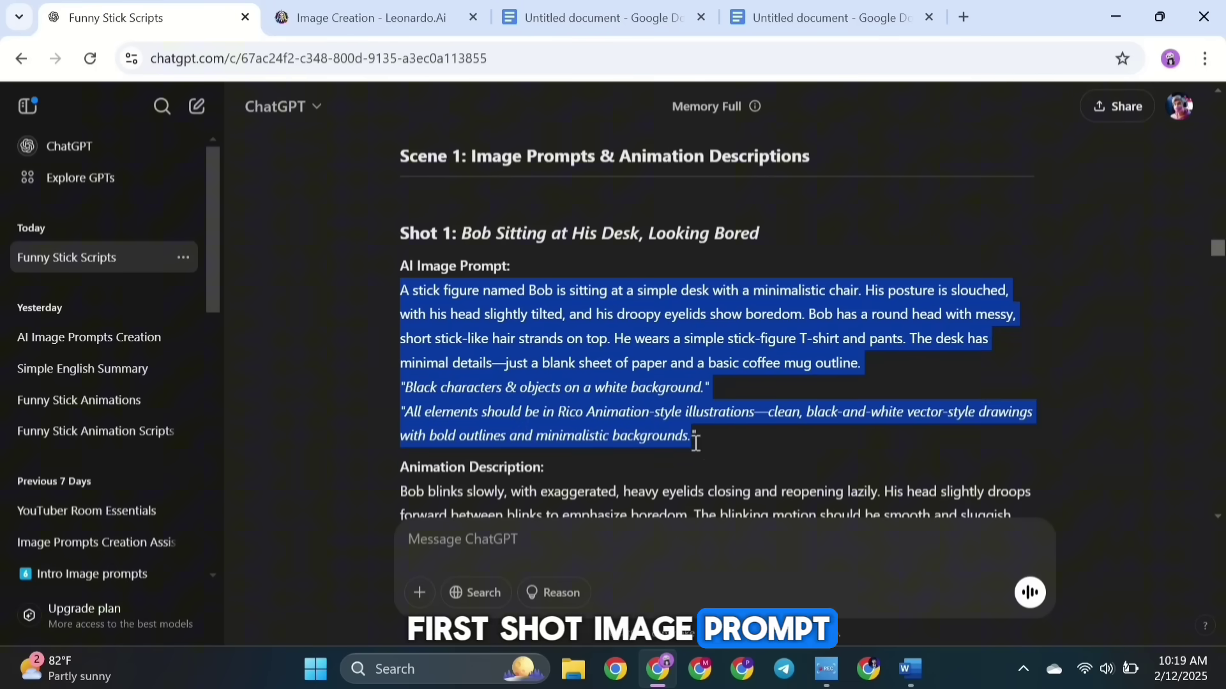
pyautogui.click(376, 29)
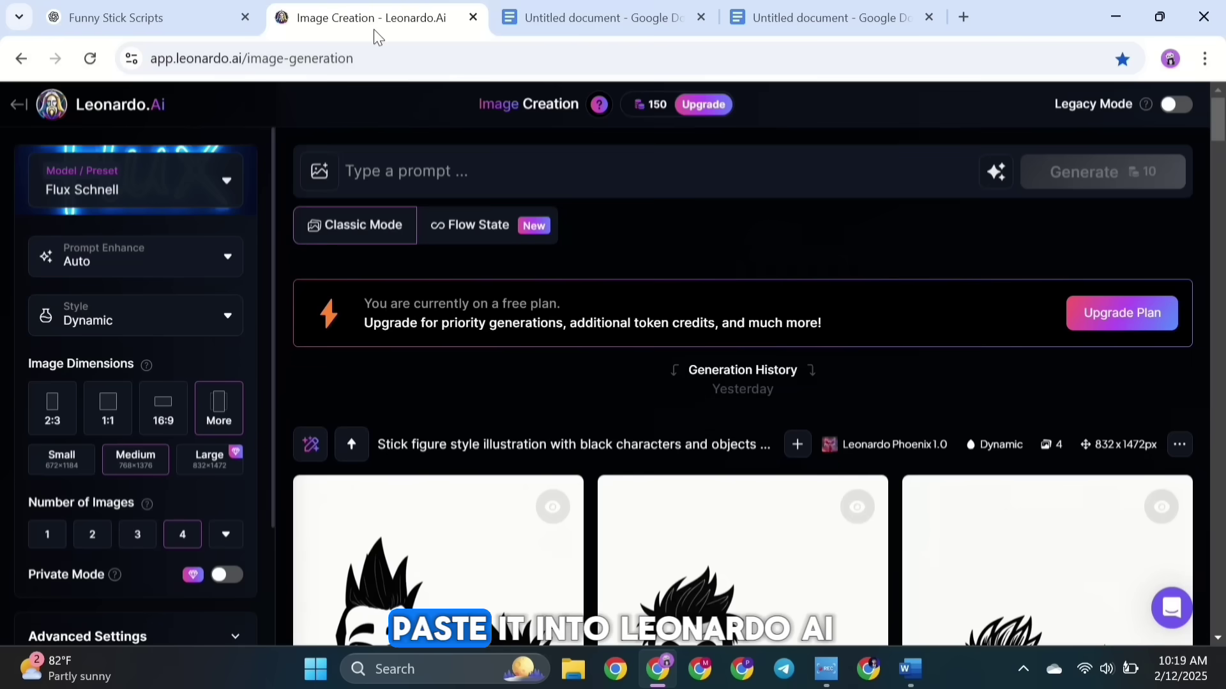
pyautogui.click(394, 170)
pyautogui.hotkey('ctrl', 'v')
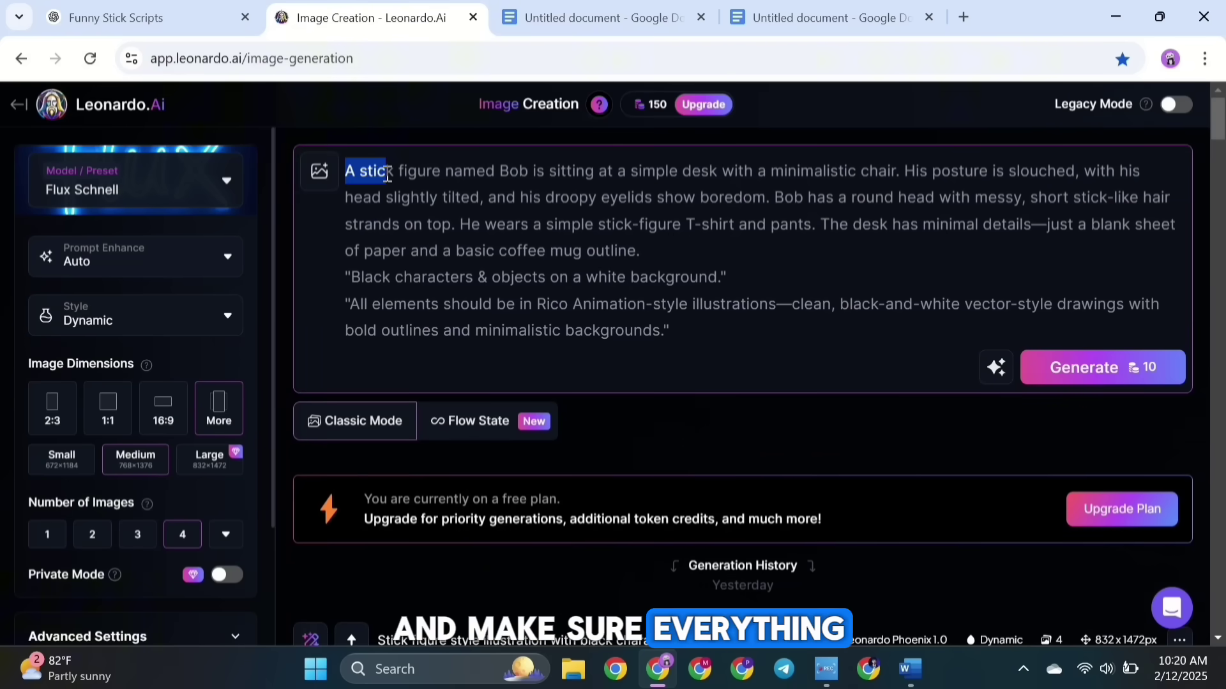
pyautogui.moveTo(388, 173); pyautogui.dragTo(437, 174)
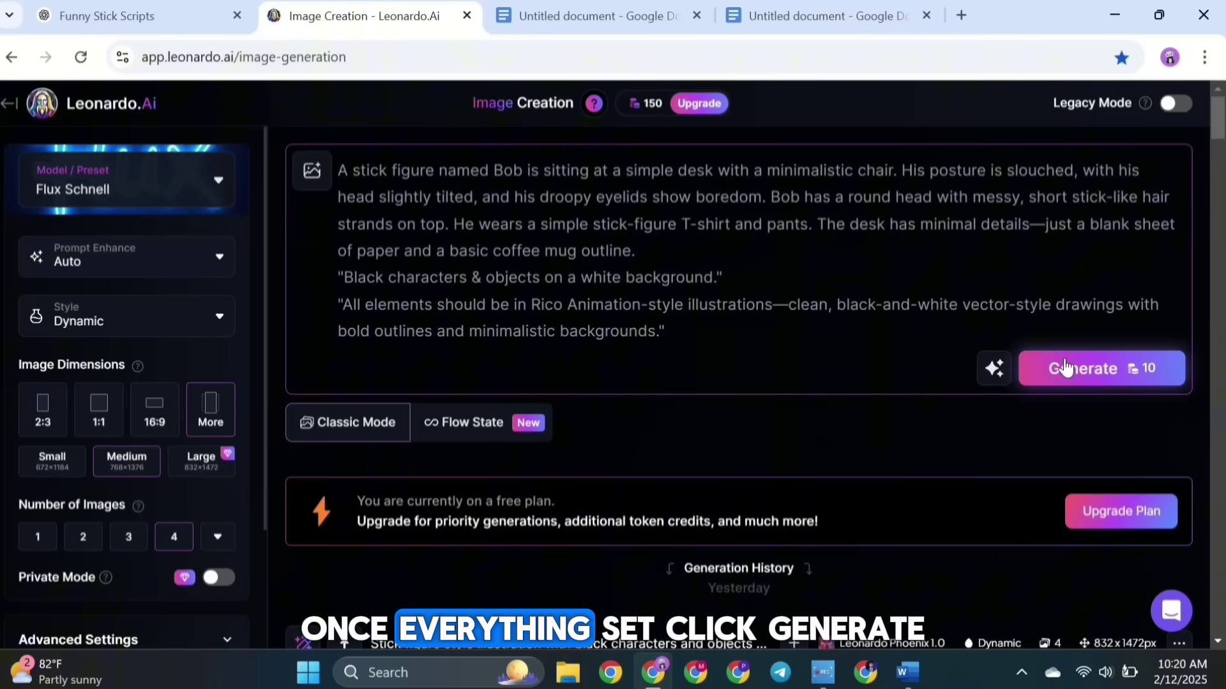
pyautogui.click(1028, 360)
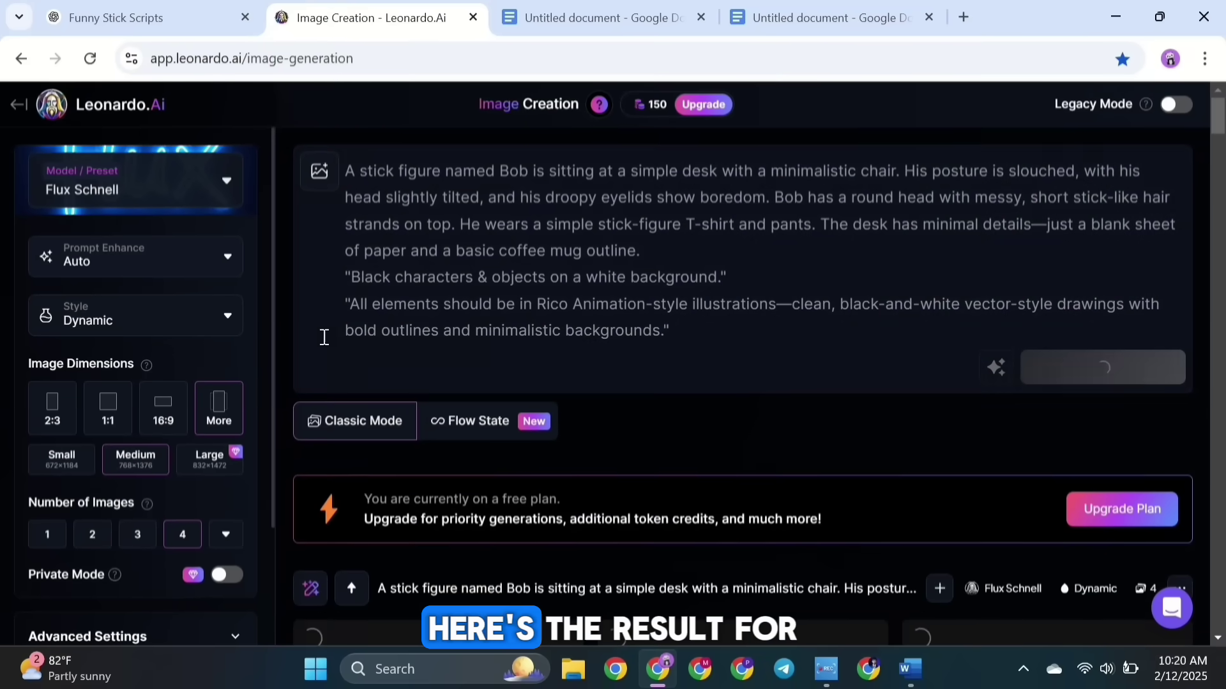
pyautogui.scroll(-6, 281, 336)
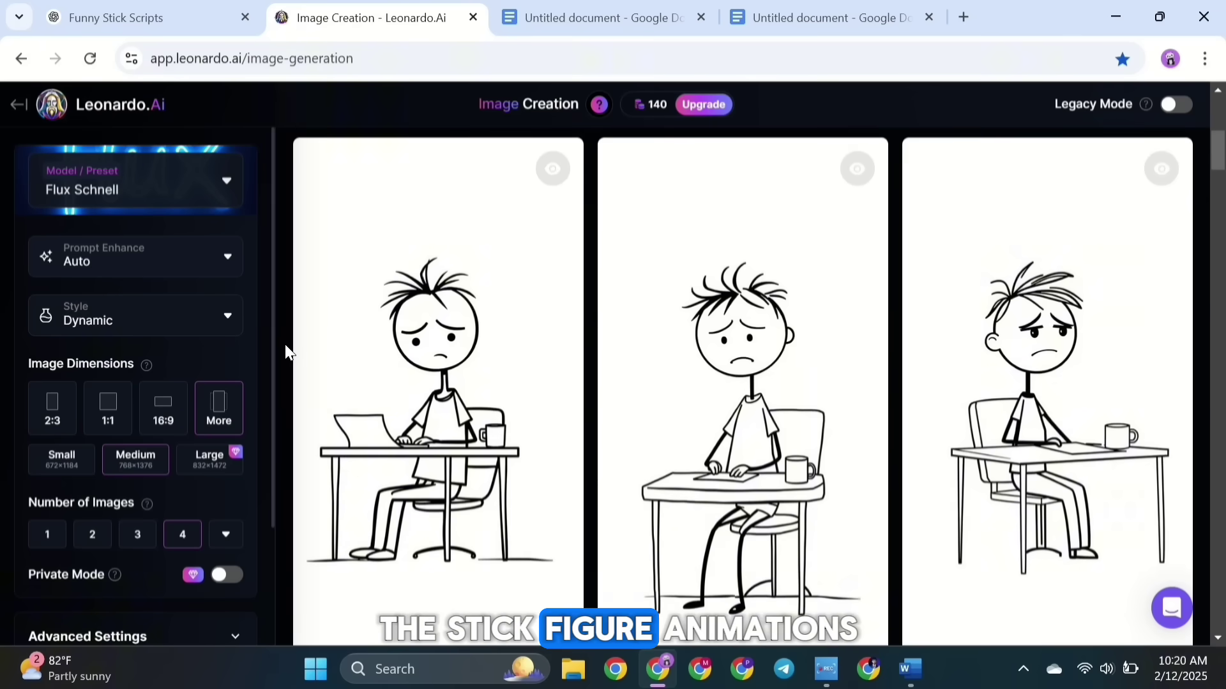
# Regenerate the Bob-at-desk images in Illustration style, then return the style to Dynamic.
pyautogui.scroll(6, 284, 345)
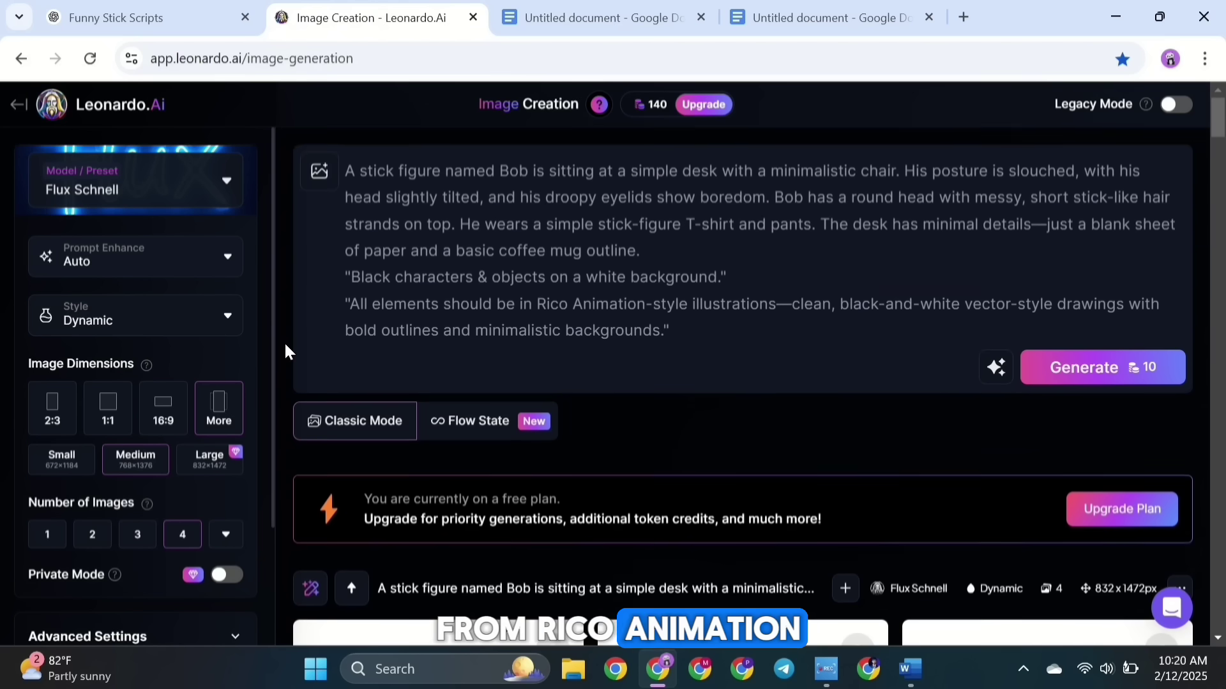
pyautogui.click(219, 317)
pyautogui.scroll(-3, 59, 421)
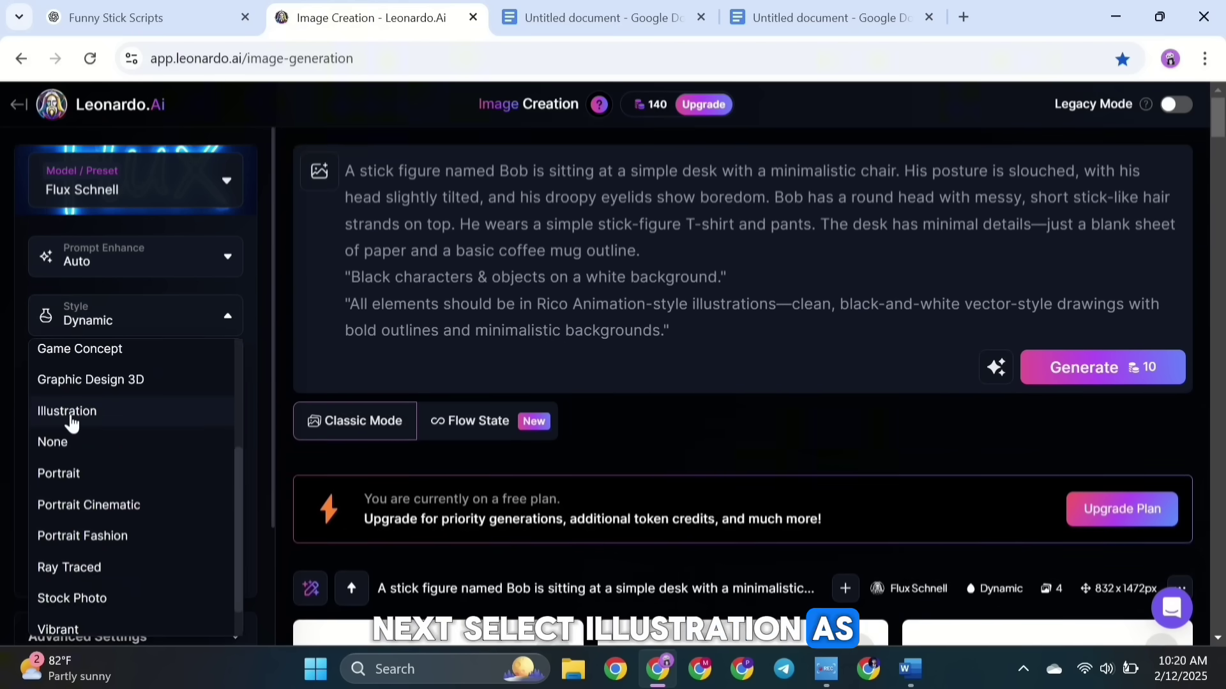
pyautogui.click(70, 413)
pyautogui.click(1059, 373)
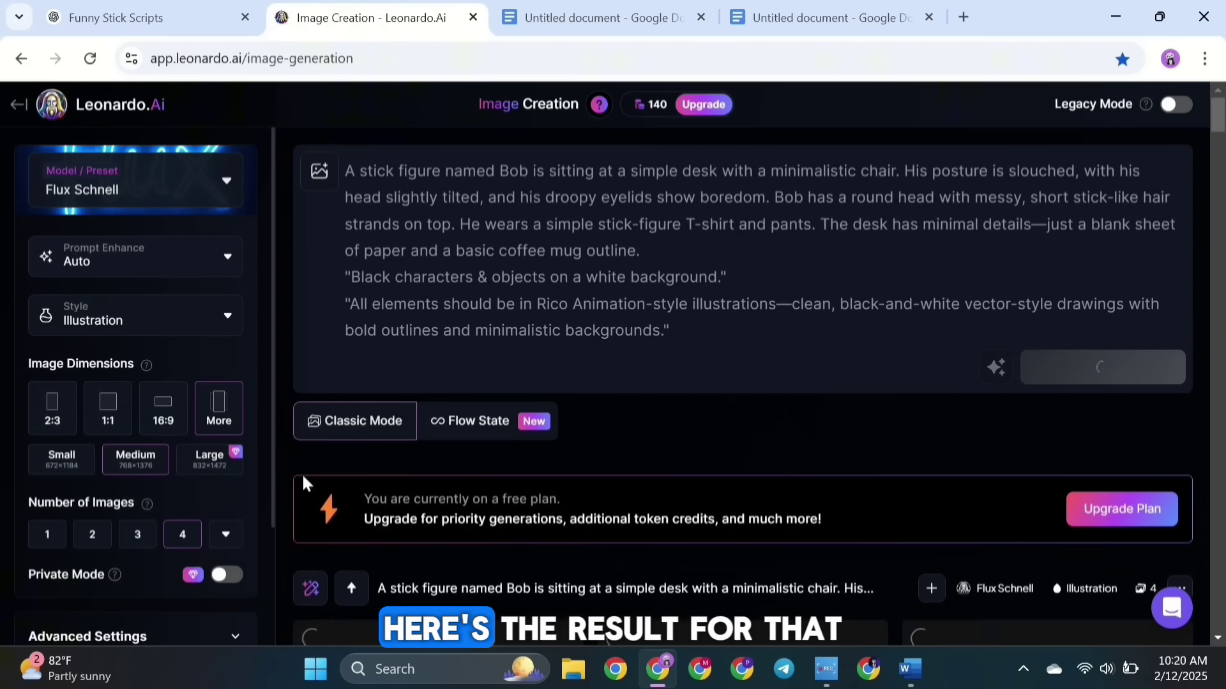
pyautogui.scroll(-6, 302, 473)
pyautogui.scroll(-5, 279, 392)
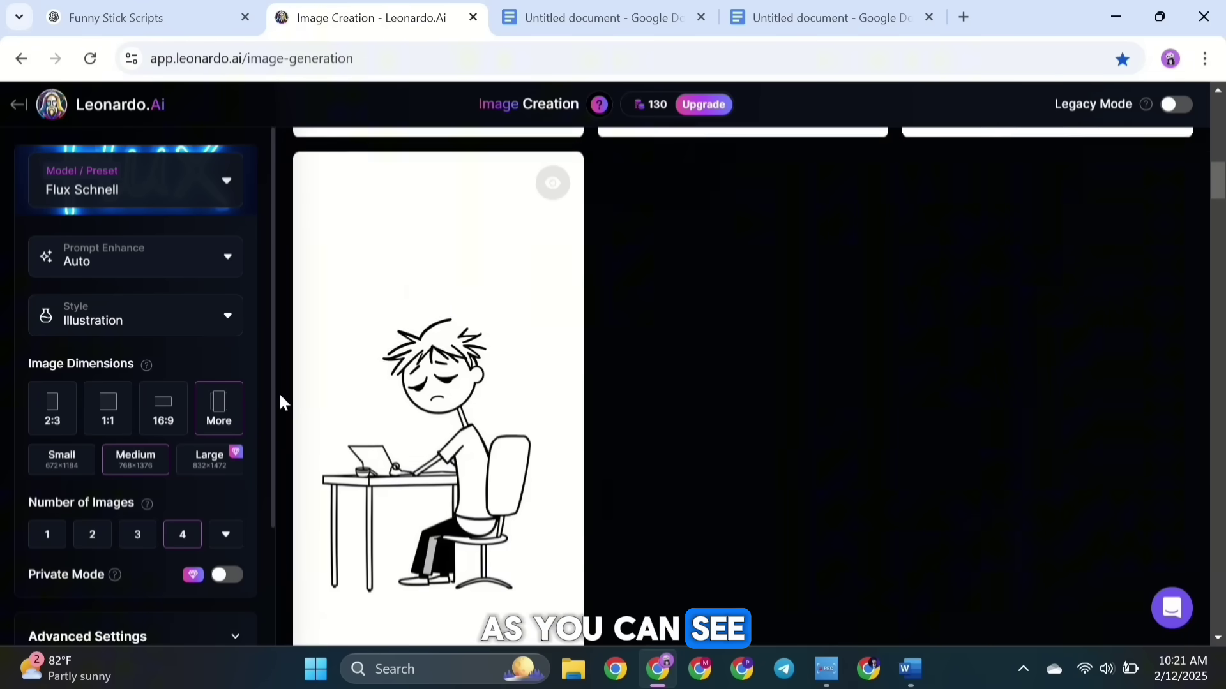
pyautogui.scroll(10, 966, 366)
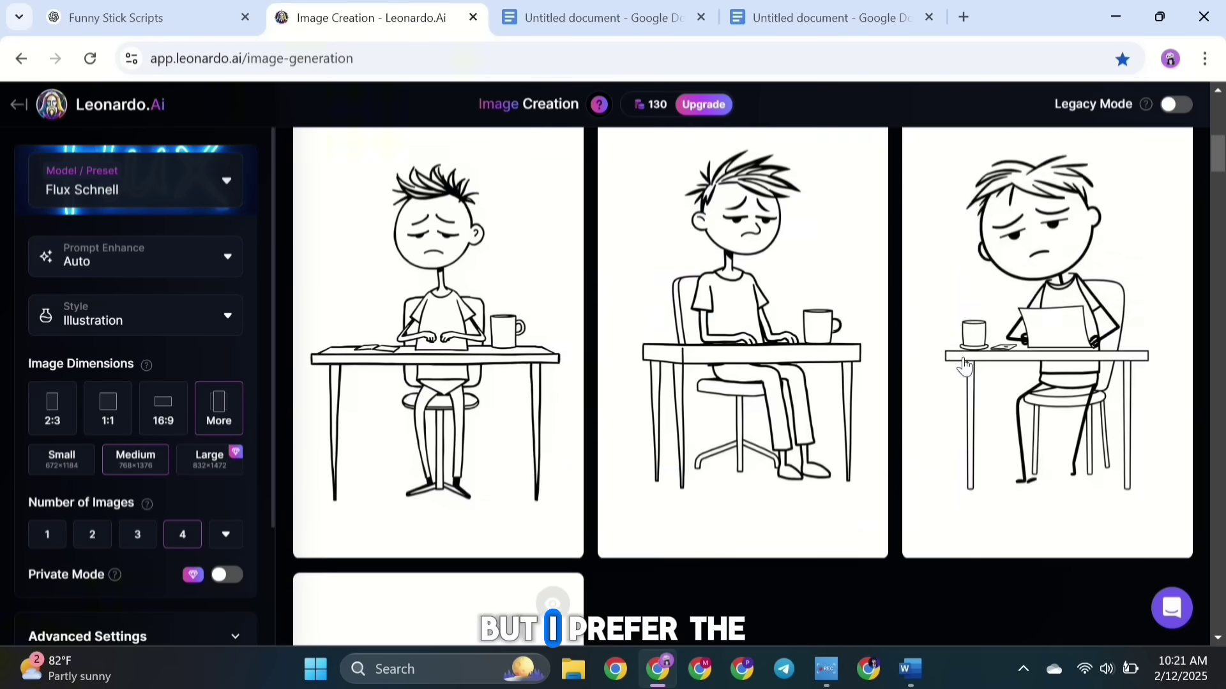
pyautogui.click(169, 319)
pyautogui.click(59, 477)
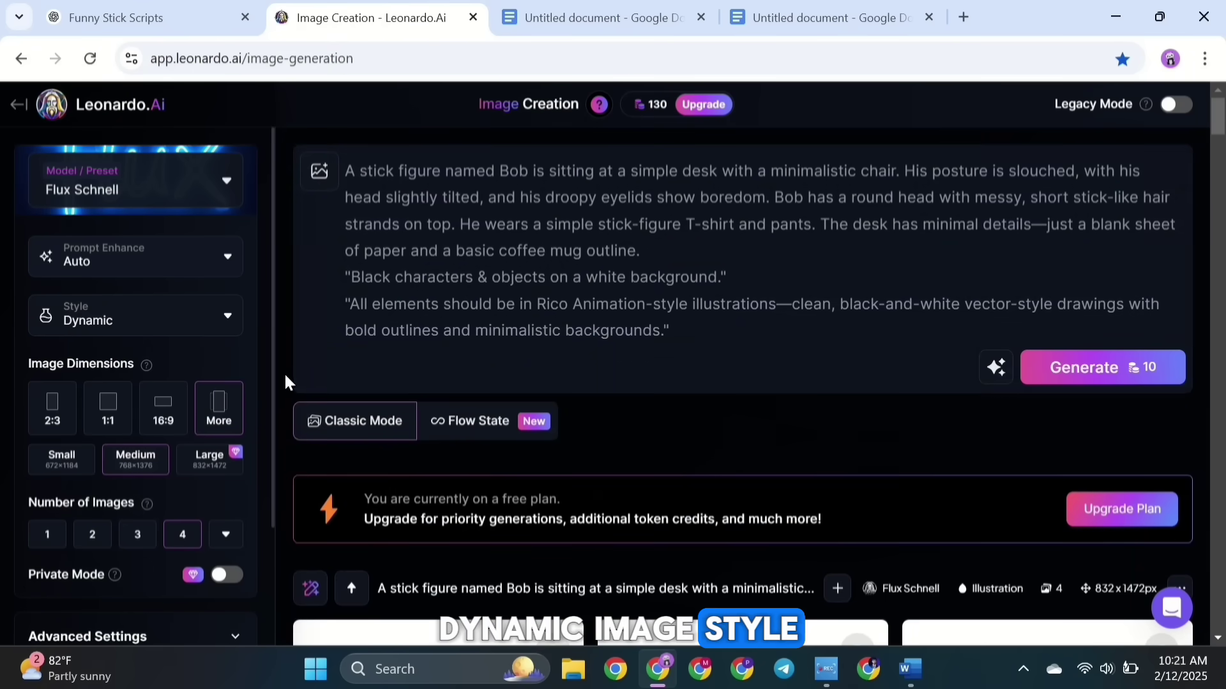
# Bring the Shot 2 yawning image prompt from ChatGPT into Leonardo's prompt box.
pyautogui.click(140, 18)
pyautogui.scroll(-5, 337, 326)
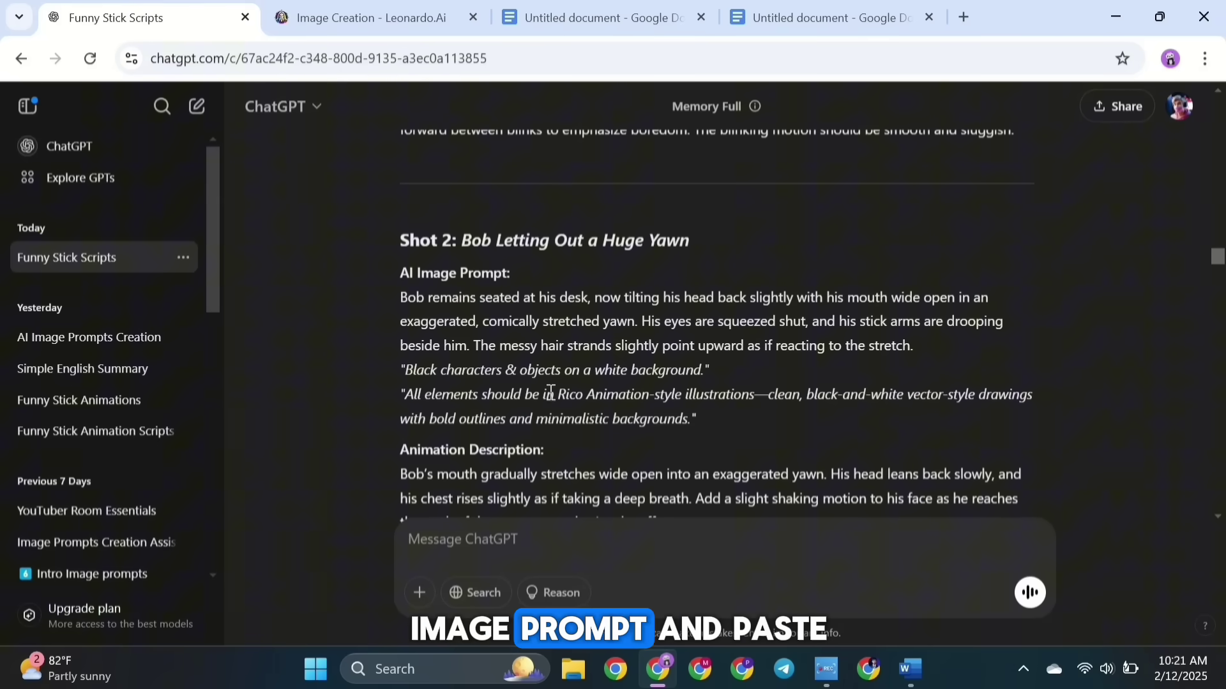
pyautogui.moveTo(401, 297); pyautogui.dragTo(702, 423)
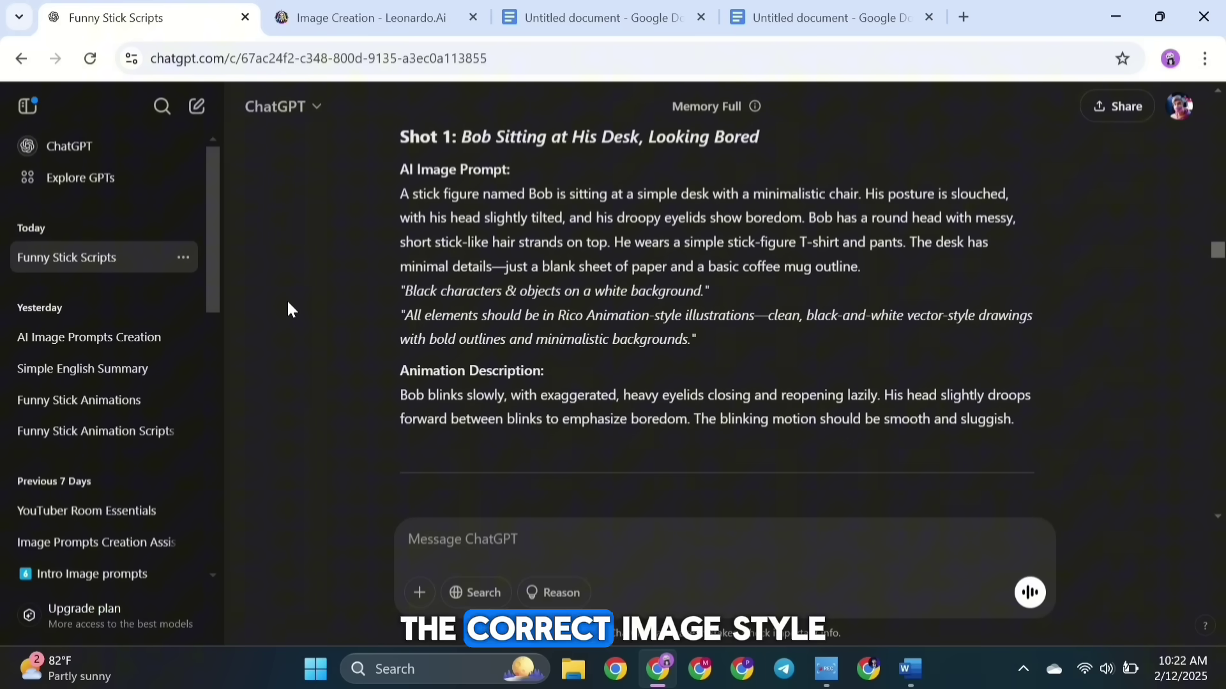
pyautogui.click(346, 27)
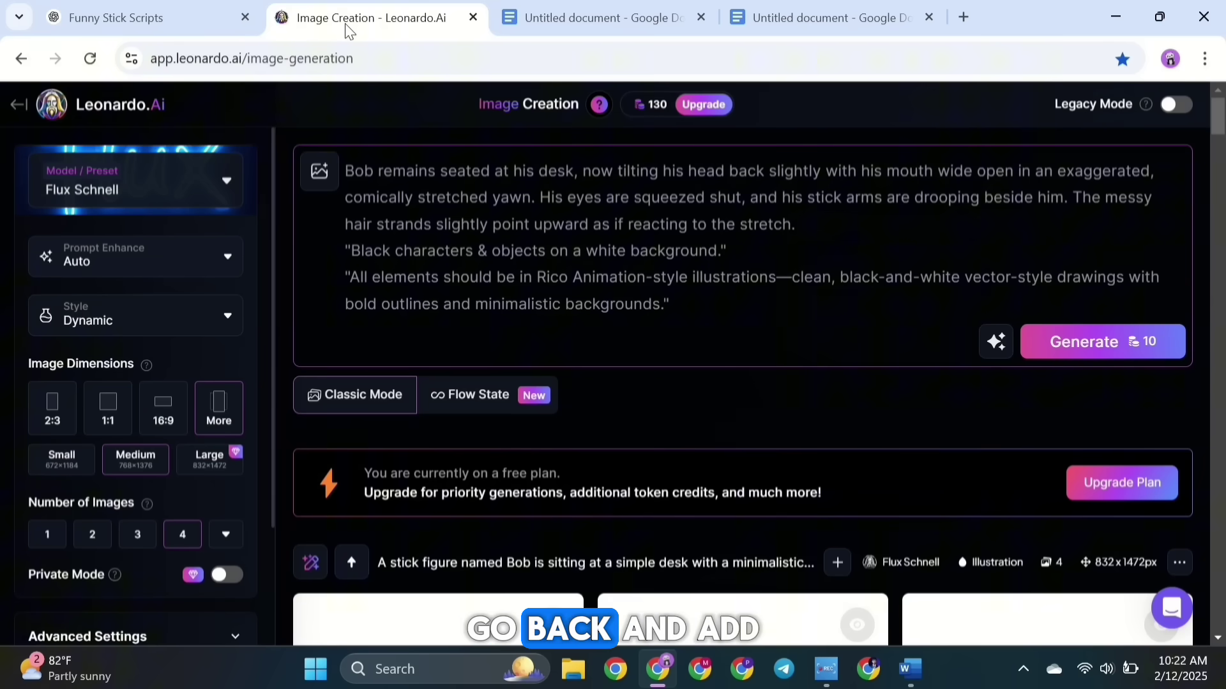
# Prefix the prompt with 'A stick figure named' and generate the Shot 2 images.
pyautogui.hotkey('ctrl', 'shift', 'Tab')
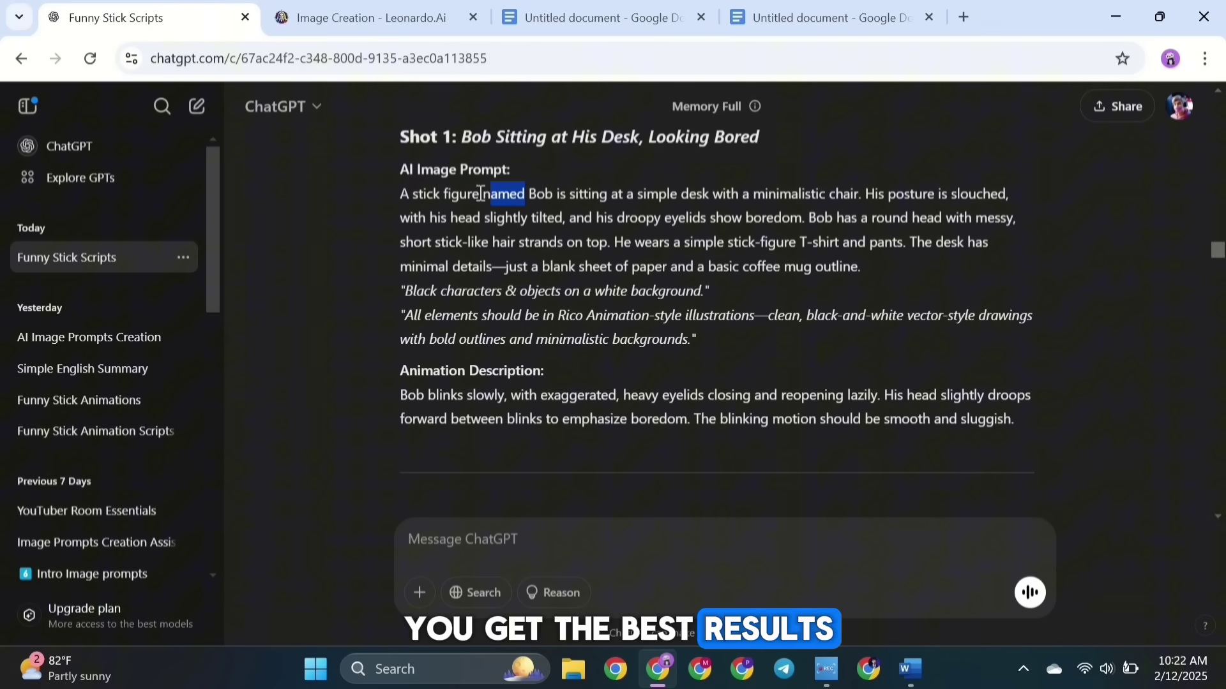
pyautogui.moveTo(481, 193); pyautogui.dragTo(401, 193)
pyautogui.hotkey('ctrl', 'c')
pyautogui.click(364, 17)
pyautogui.hotkey('ctrl', 'v')
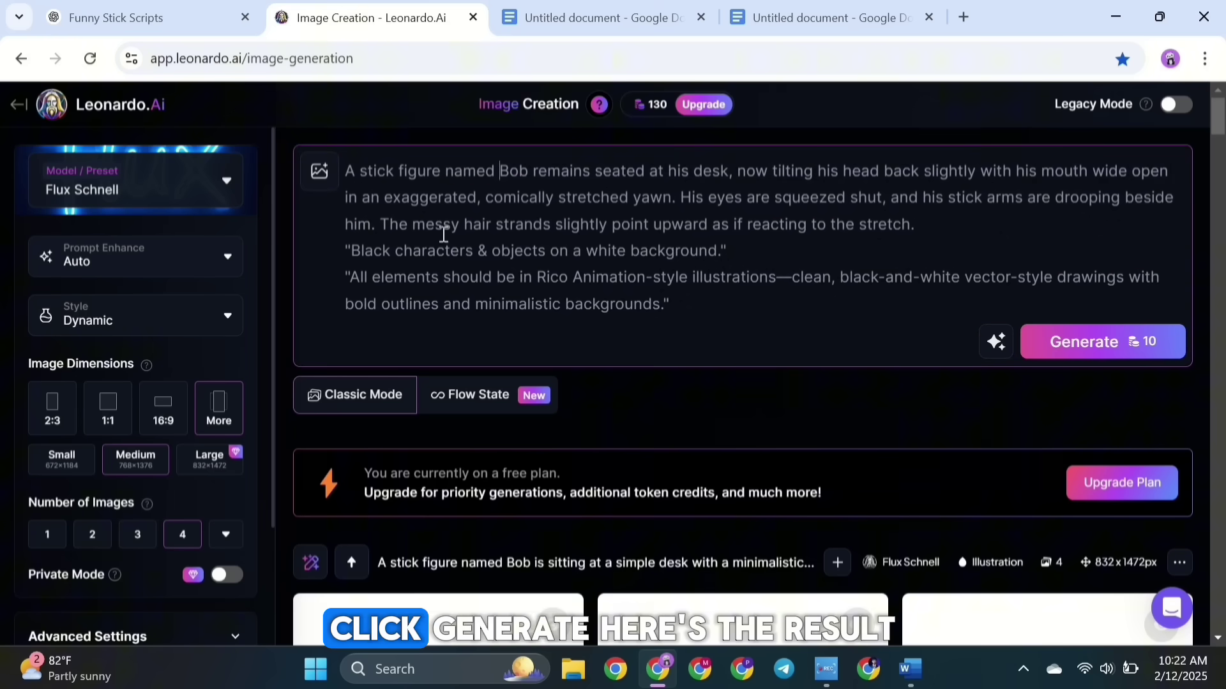
pyautogui.click(1103, 342)
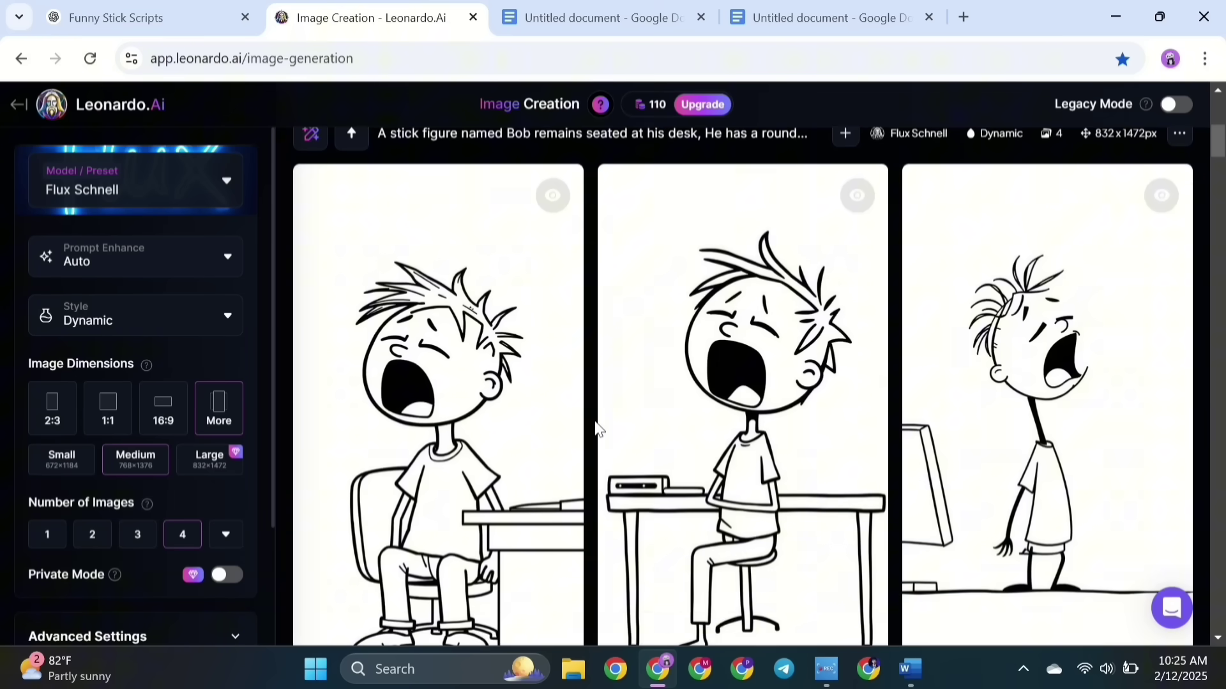
# Generate Shot 3 images of Bob stretching upright, with his round-head description added.
pyautogui.scroll(-20, 595, 429)
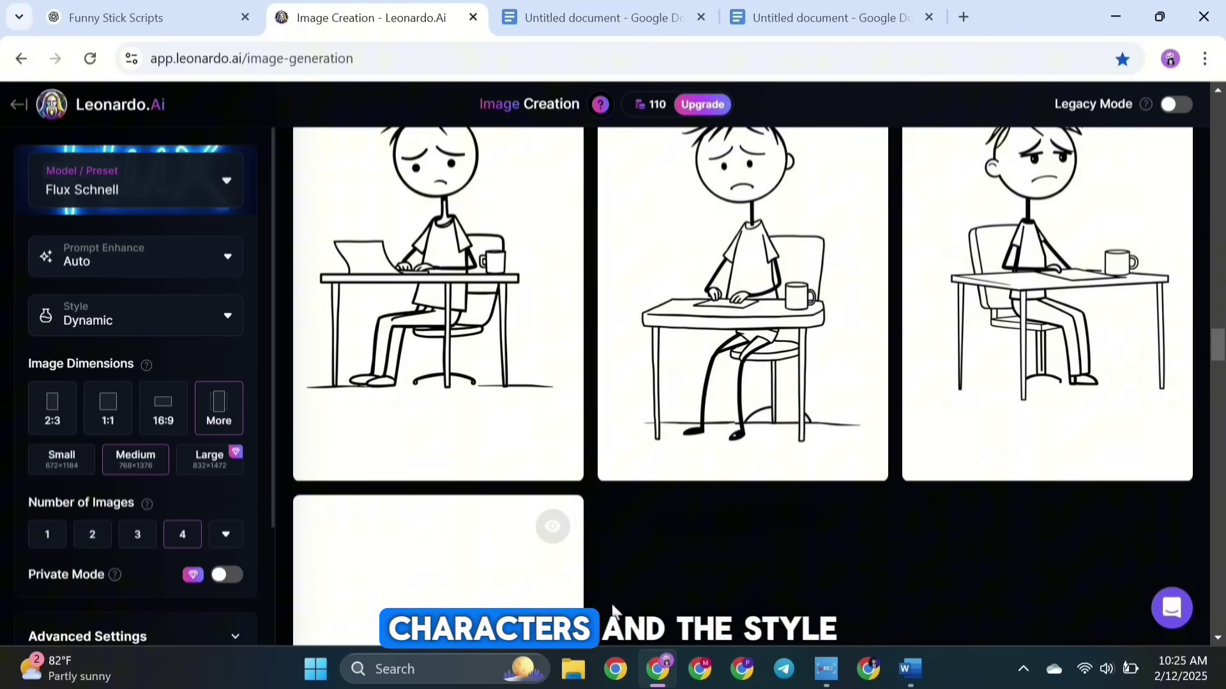
pyautogui.scroll(15, 612, 608)
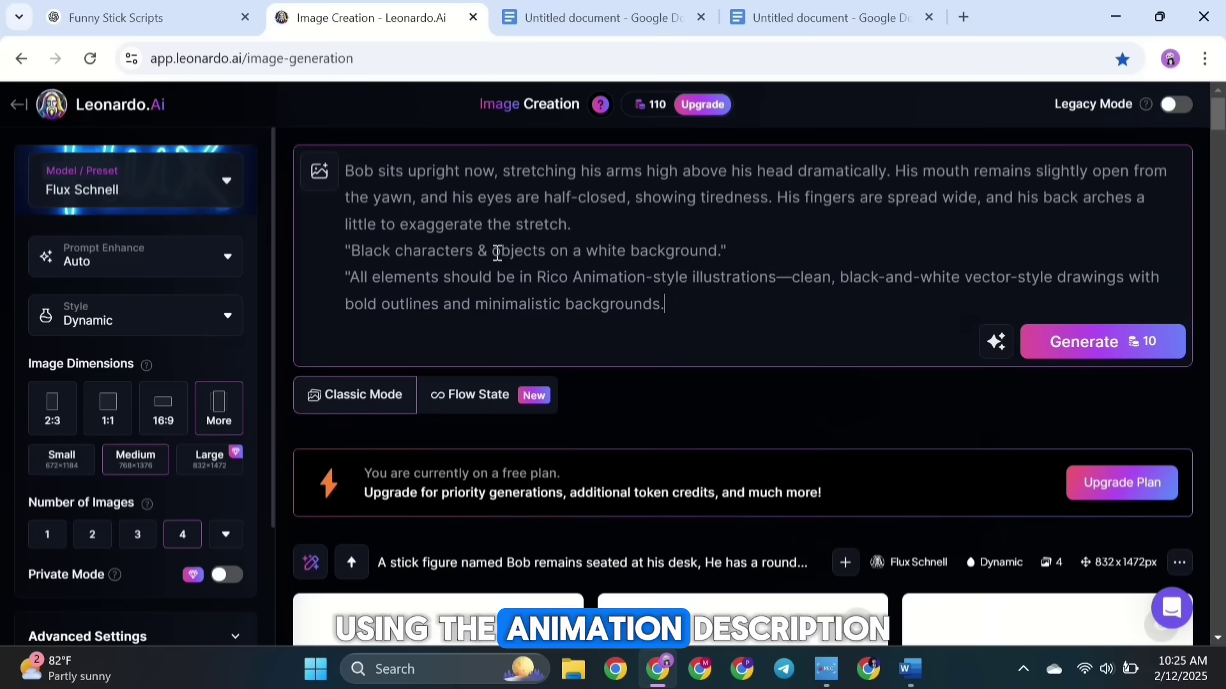
pyautogui.click(797, 11)
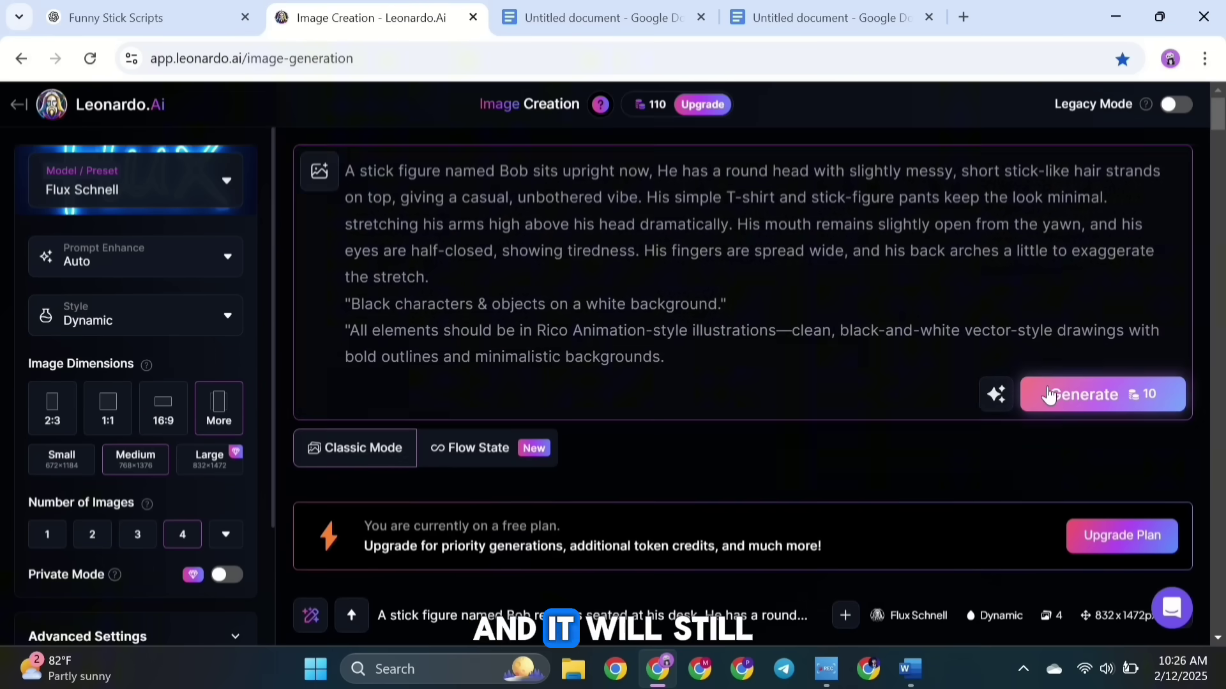
pyautogui.click(1053, 394)
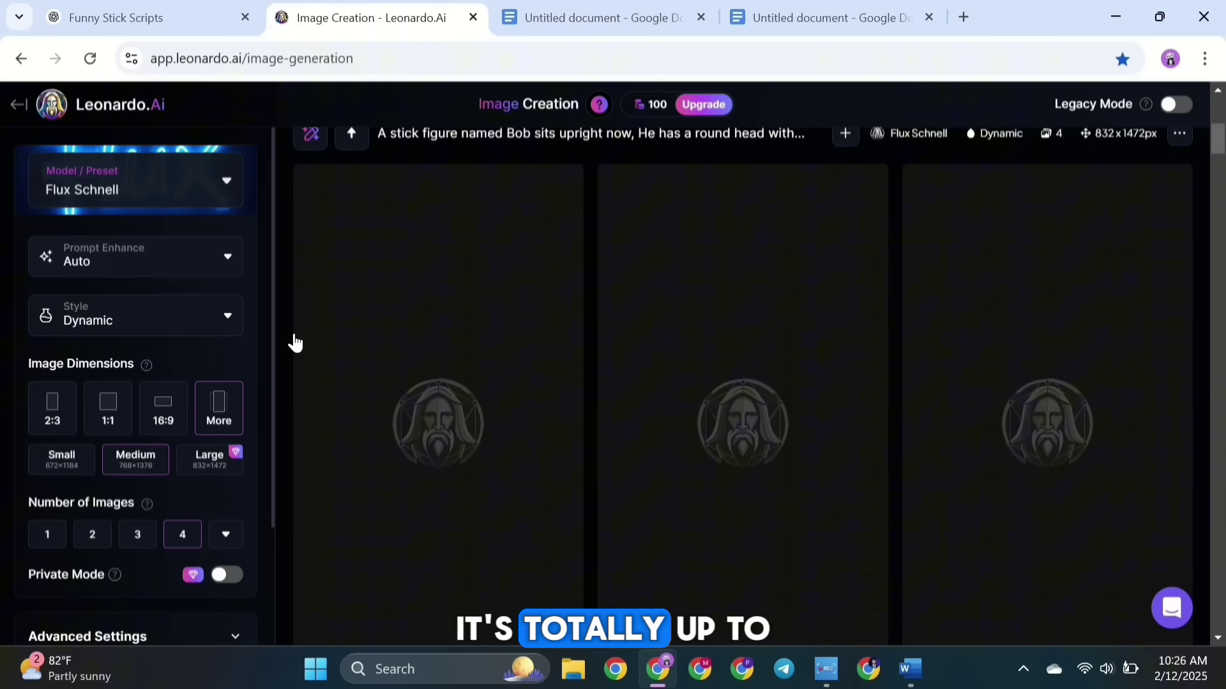
pyautogui.scroll(-1, 293, 343)
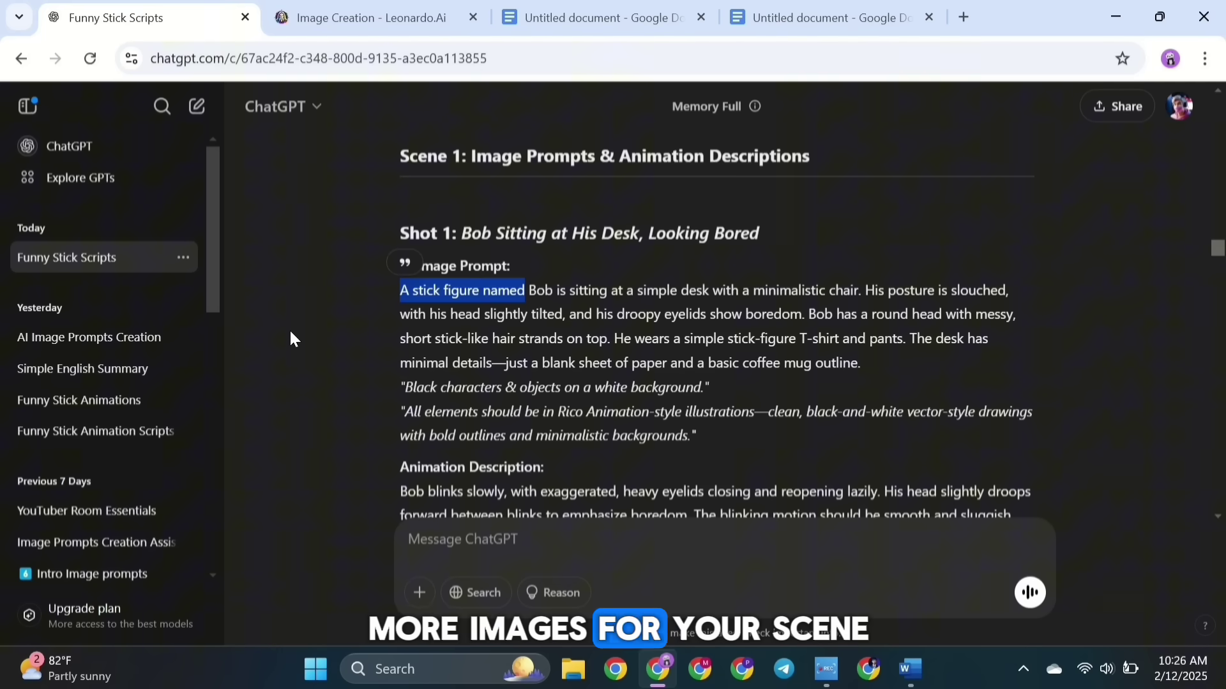
# Paste the Shot 4 mid-yawn prompt plus Bob's appearance description and generate.
pyautogui.scroll(-10, 291, 338)
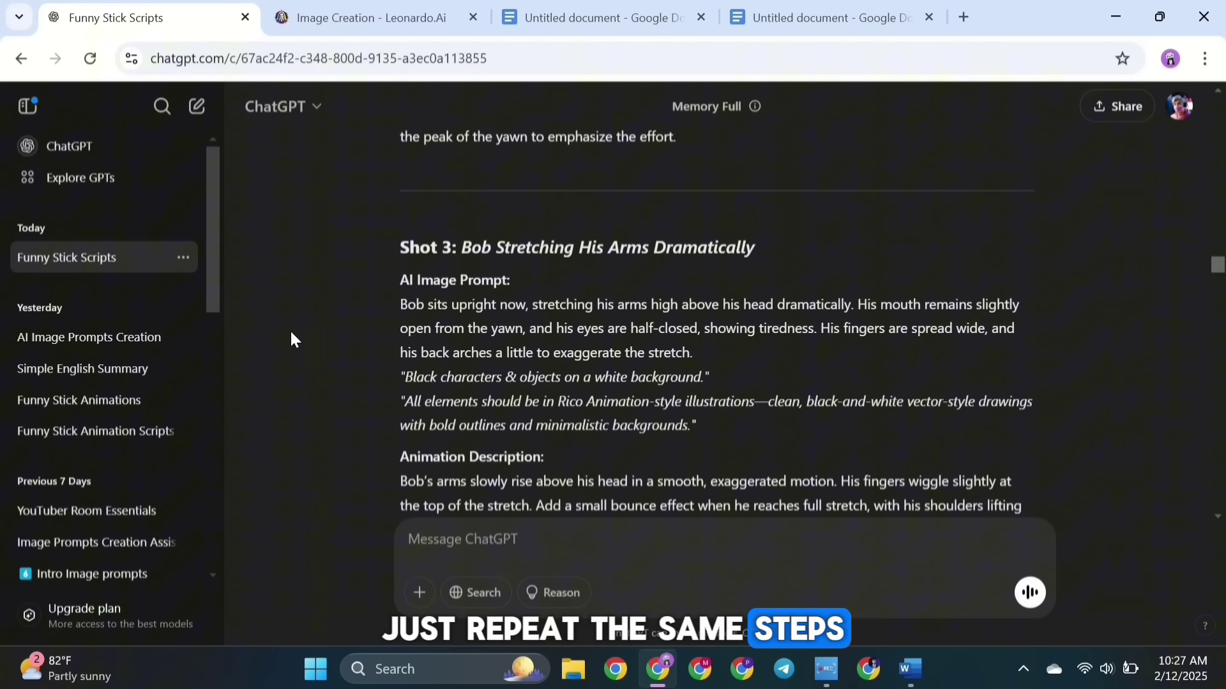
pyautogui.scroll(-7, 291, 338)
pyautogui.moveTo(399, 215); pyautogui.dragTo(709, 338)
pyautogui.click(708, 328)
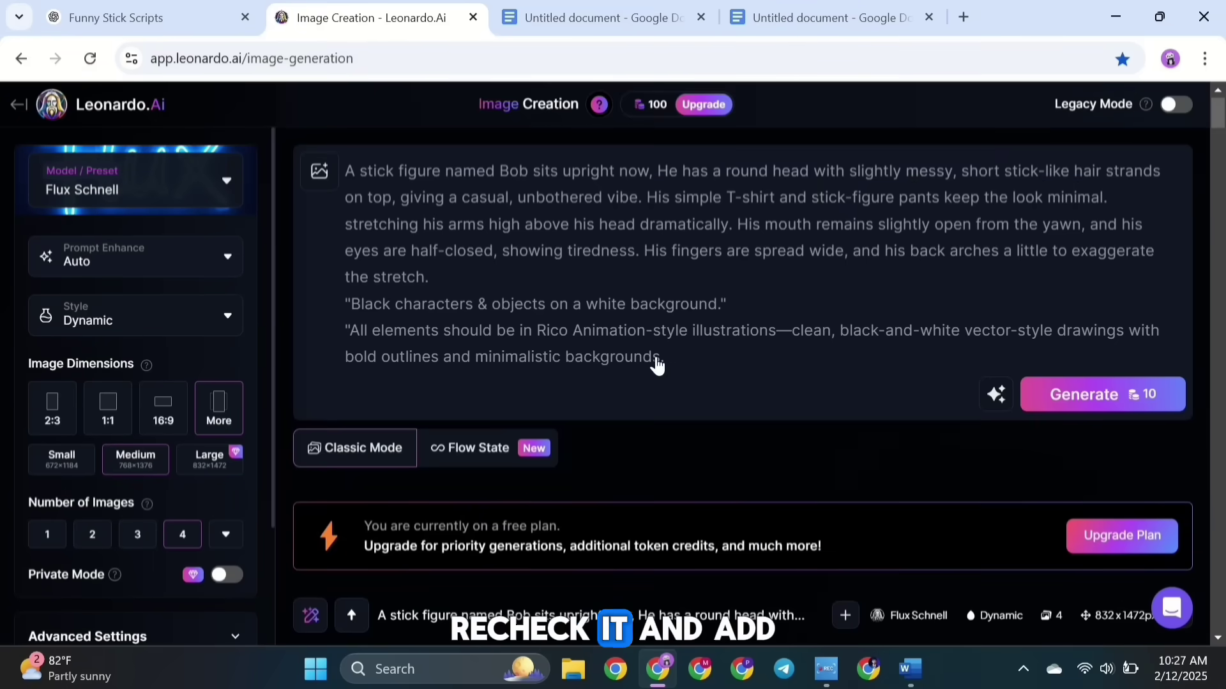
pyautogui.hotkey('ctrl', 'v')
pyautogui.click(513, 26)
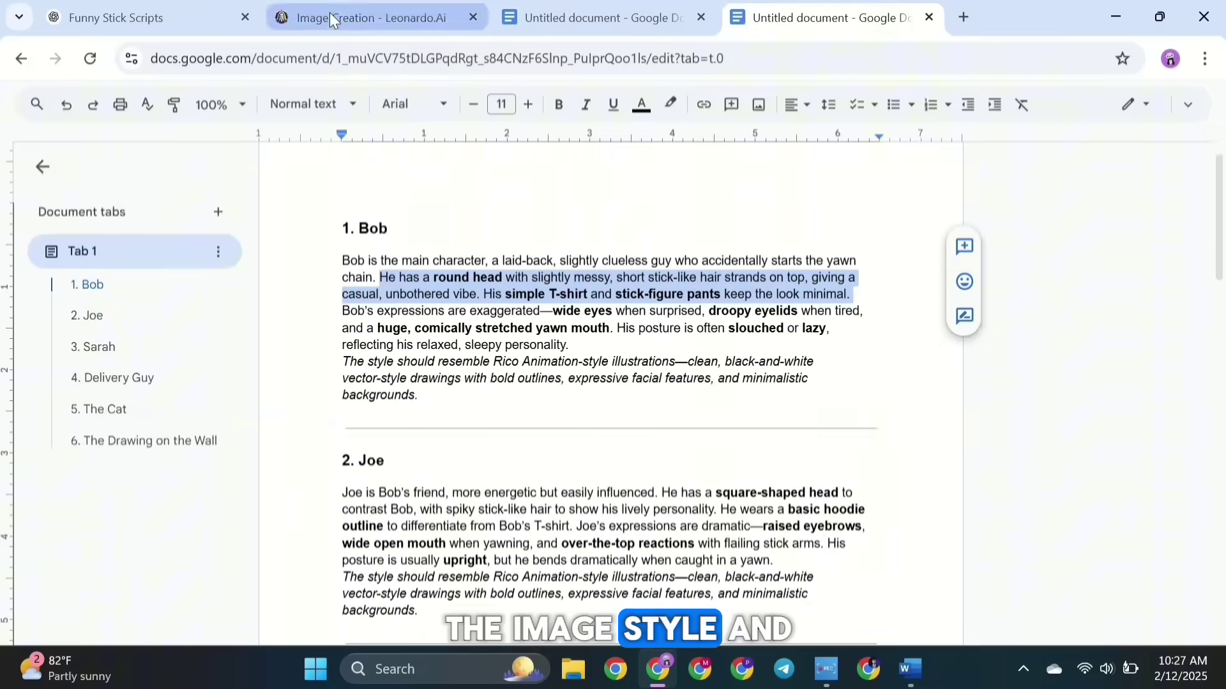
pyautogui.hotkey('ctrl', 'c')
pyautogui.click(370, 17)
pyautogui.click(933, 171)
pyautogui.hotkey('ctrl', 'v')
pyautogui.press('Return')
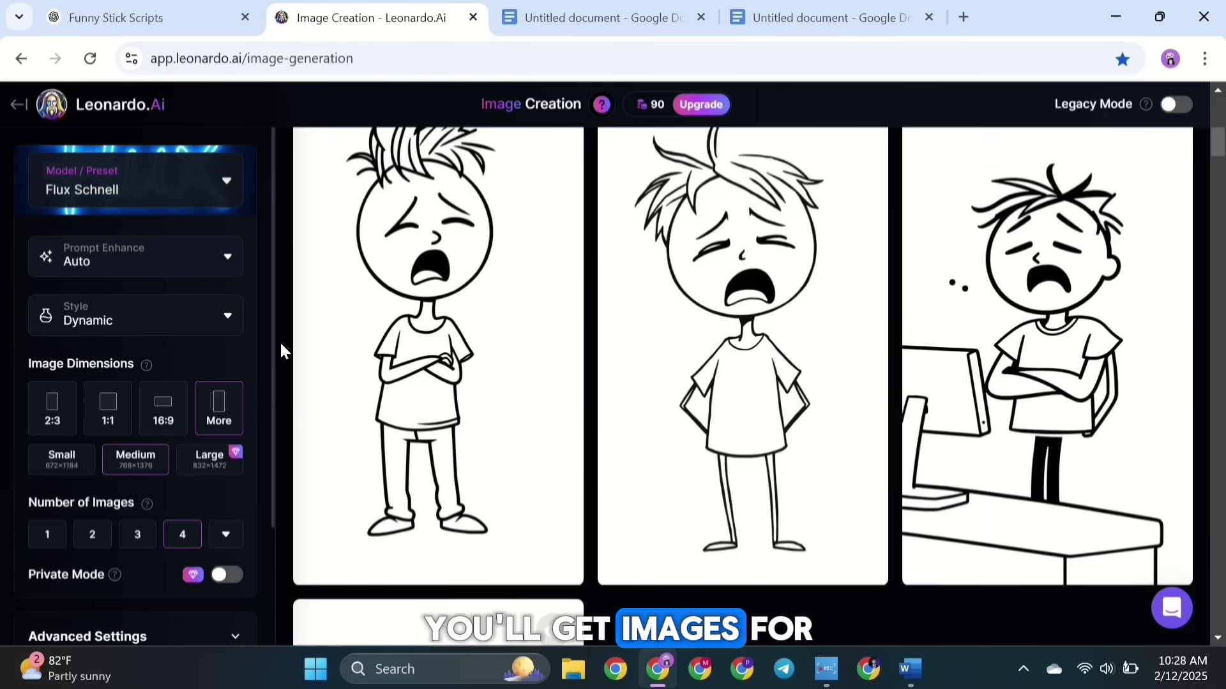
# Build the Joe walking-in prompt with 'A stick figure' and Bob's appearance details.
pyautogui.scroll(10, 280, 349)
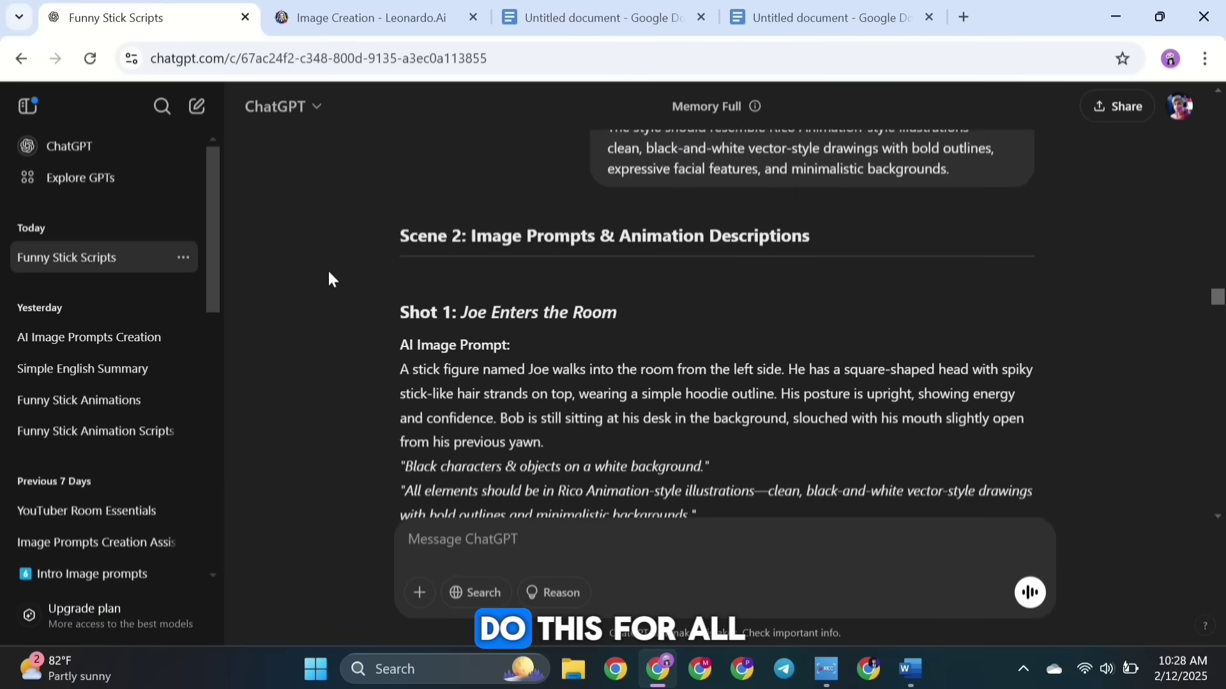
pyautogui.scroll(-2, 328, 276)
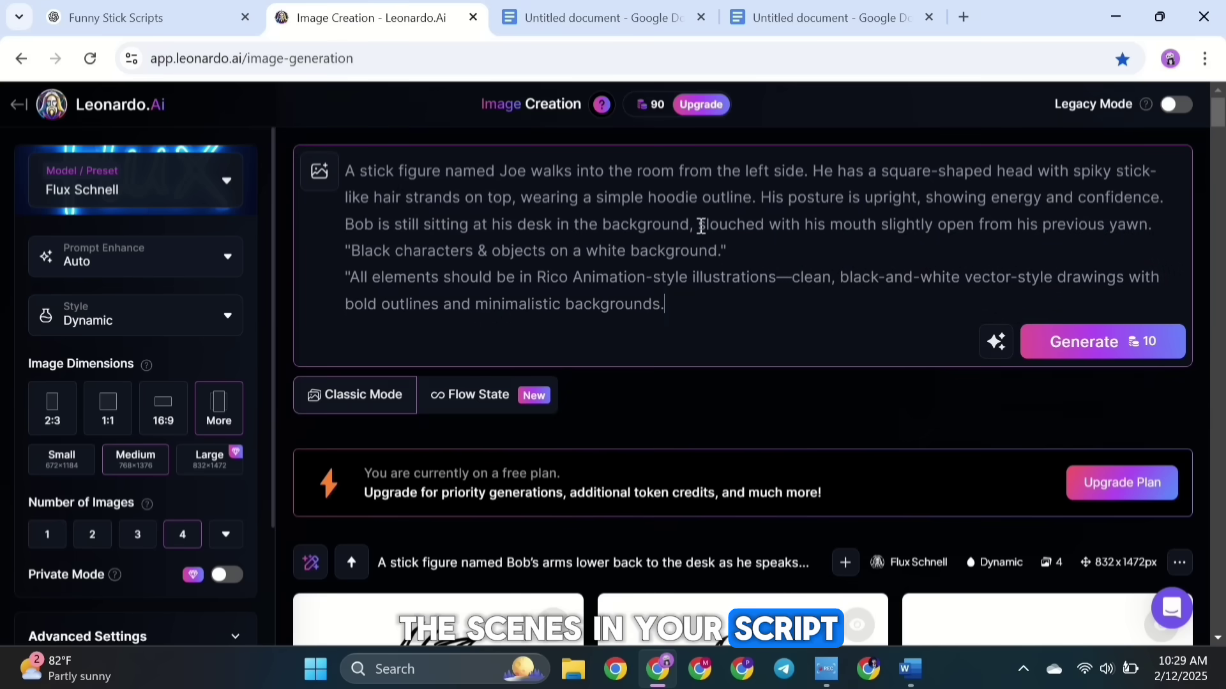
pyautogui.hotkey('ctrl', 'v')
pyautogui.click(345, 226)
pyautogui.write('A stick figure')
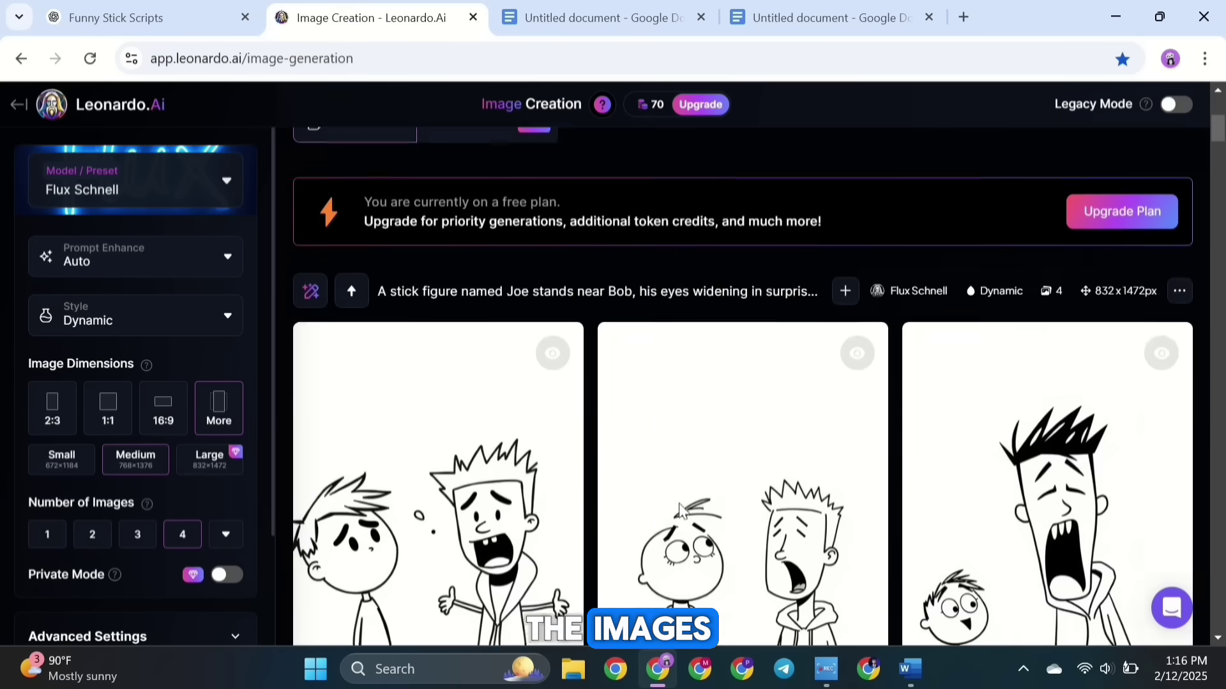
pyautogui.scroll(-15, 678, 502)
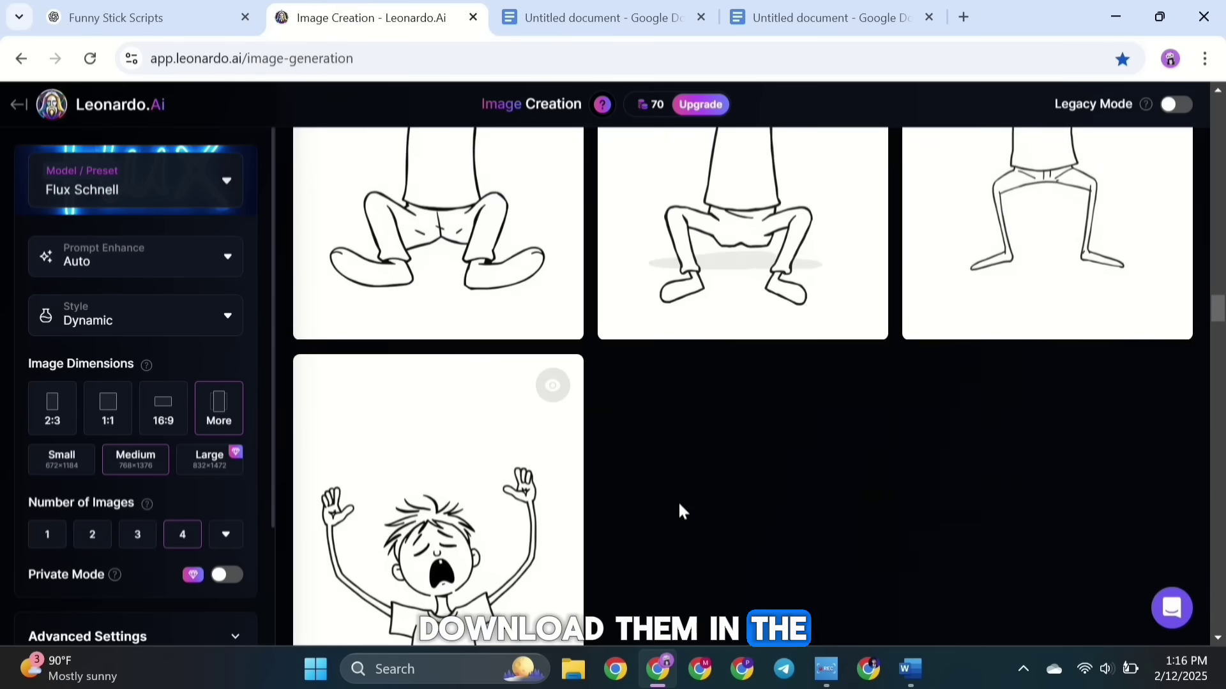
pyautogui.scroll(-15, 677, 501)
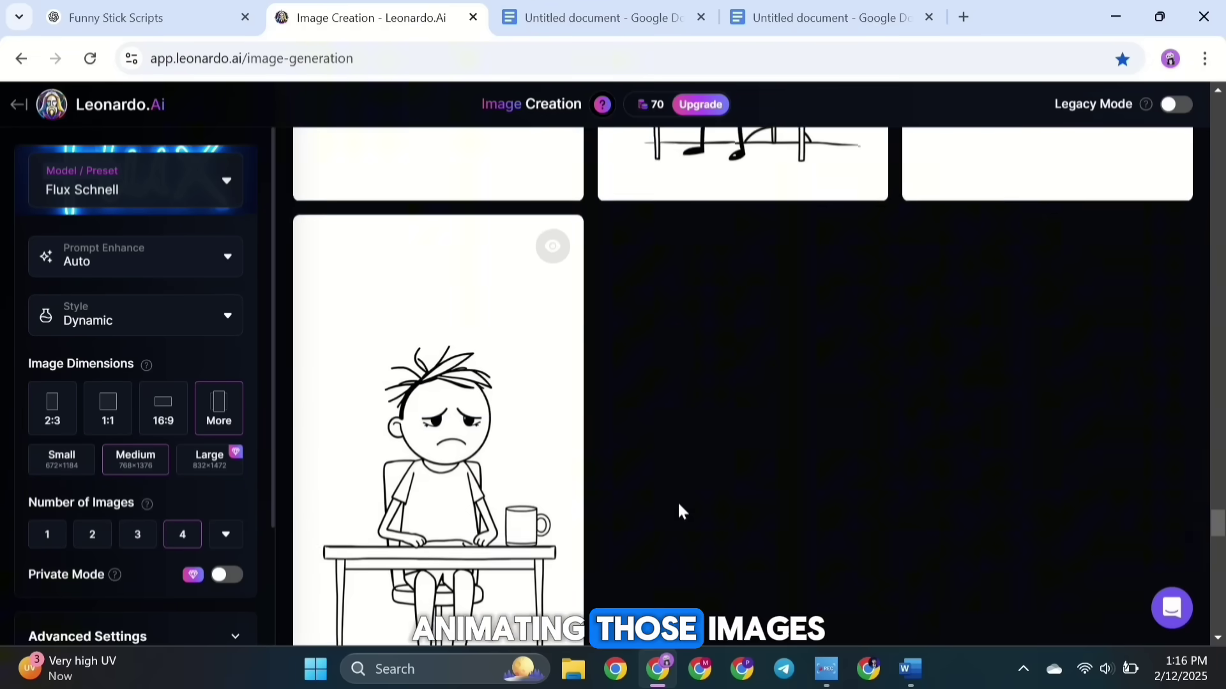
pyautogui.scroll(-5, 678, 501)
pyautogui.scroll(6, 678, 502)
# Search Google for 'Hailuo AI' and open the hailuoai.video site.
pyautogui.click(962, 17)
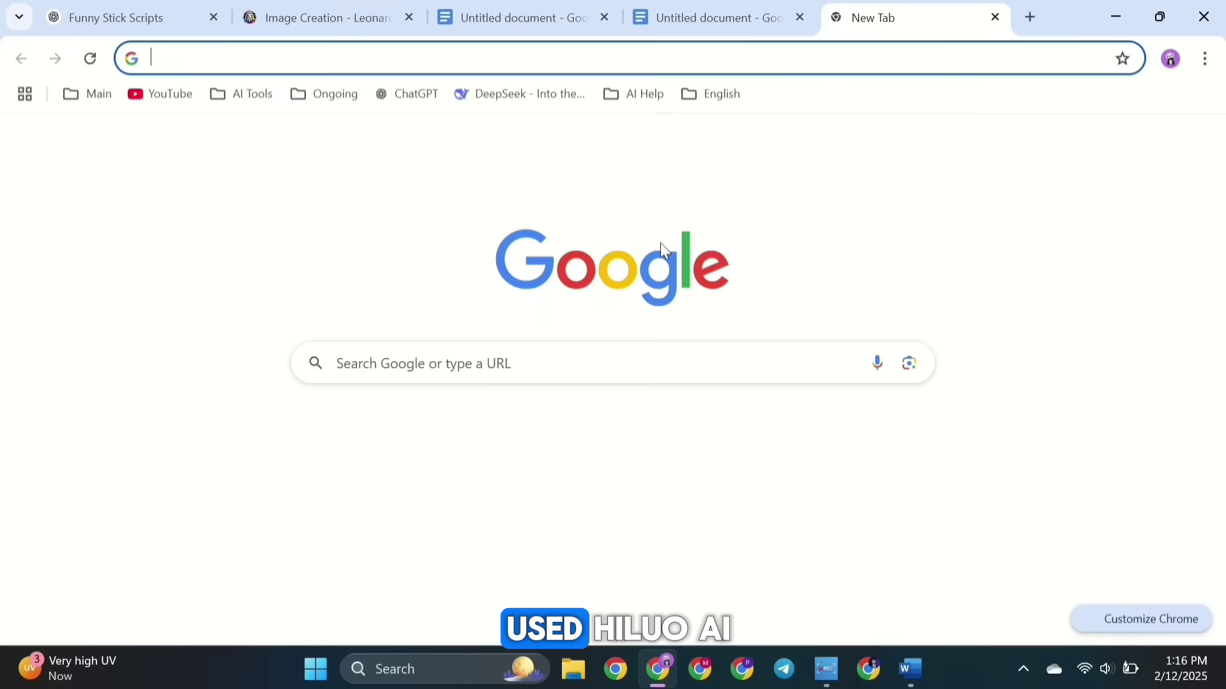
pyautogui.click(610, 363)
pyautogui.write('Hailuo AI')
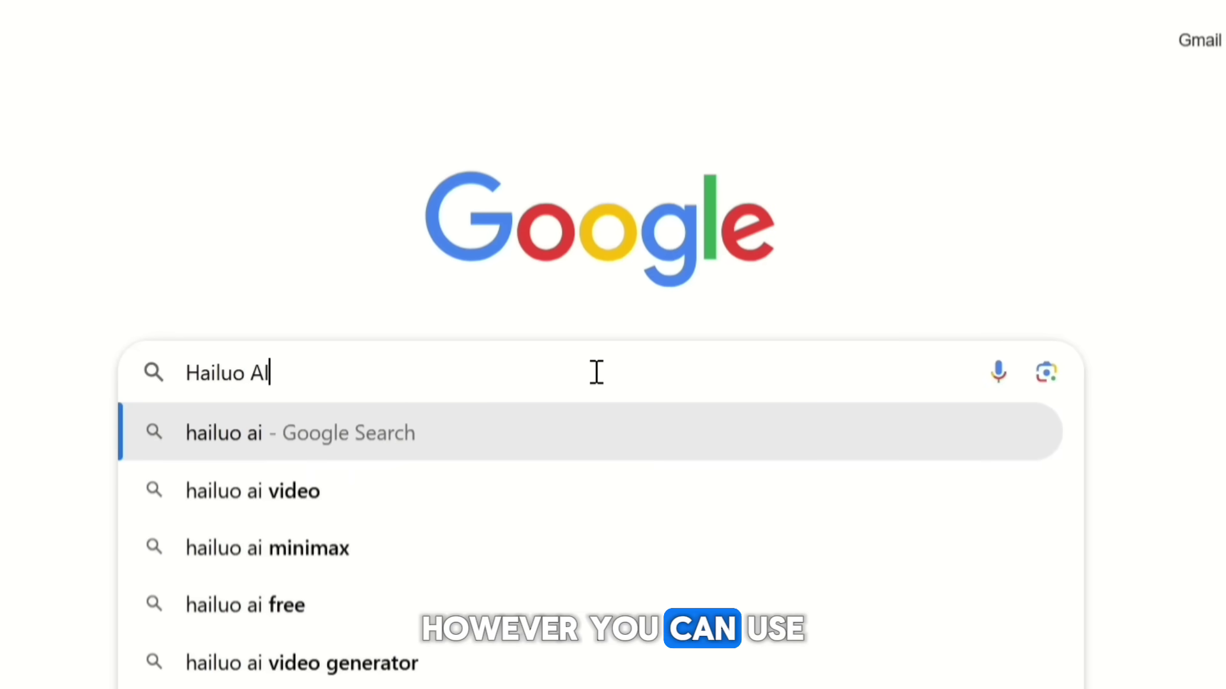
pyautogui.press('Return')
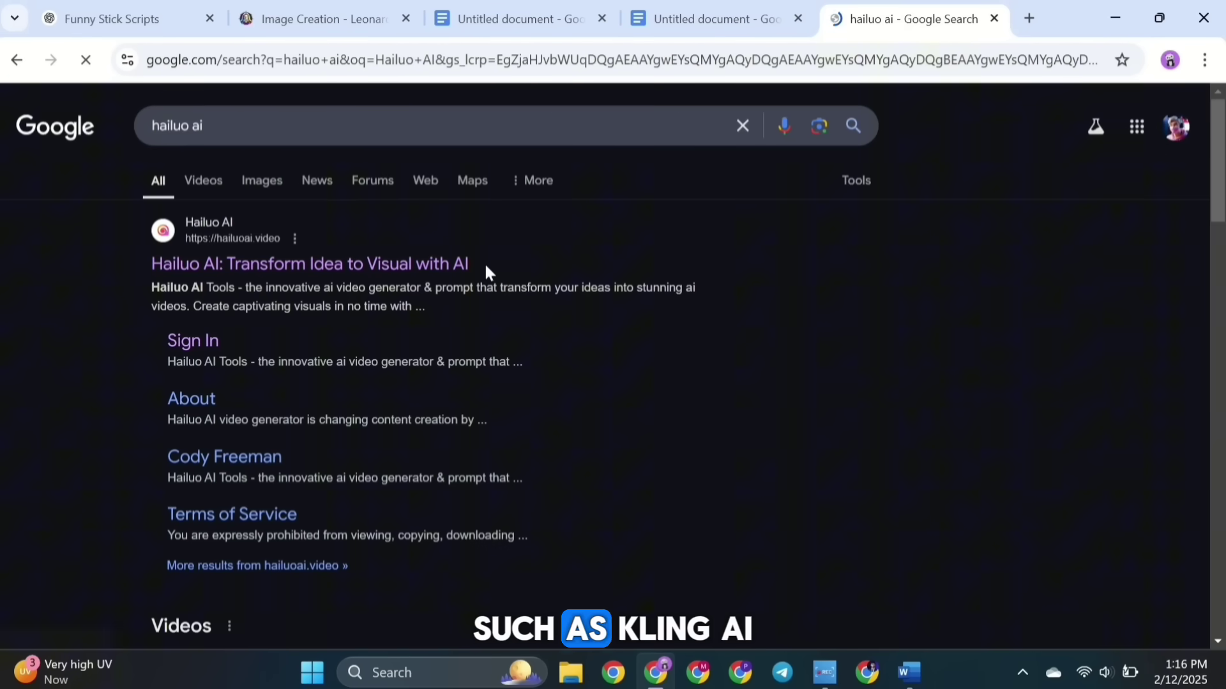
pyautogui.click(290, 268)
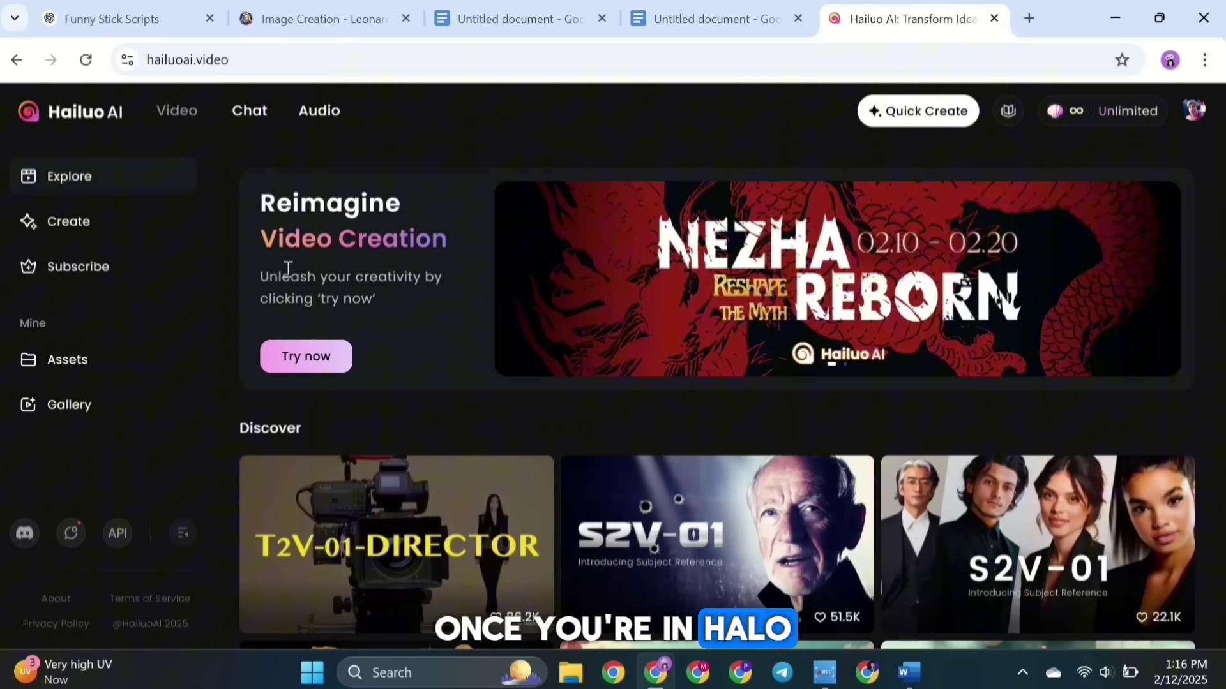
# Set up Hailuo image-to-video with a Bob-at-desk image and Shot 1's blinking description.
pyautogui.click(80, 224)
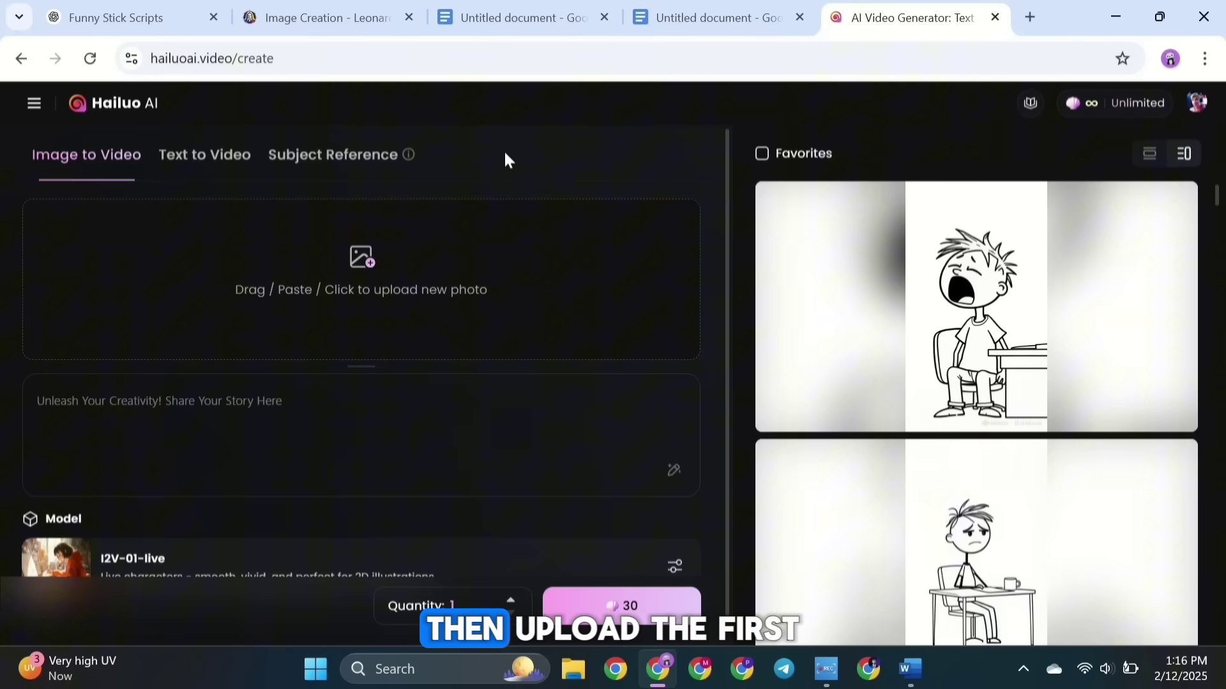
pyautogui.click(376, 258)
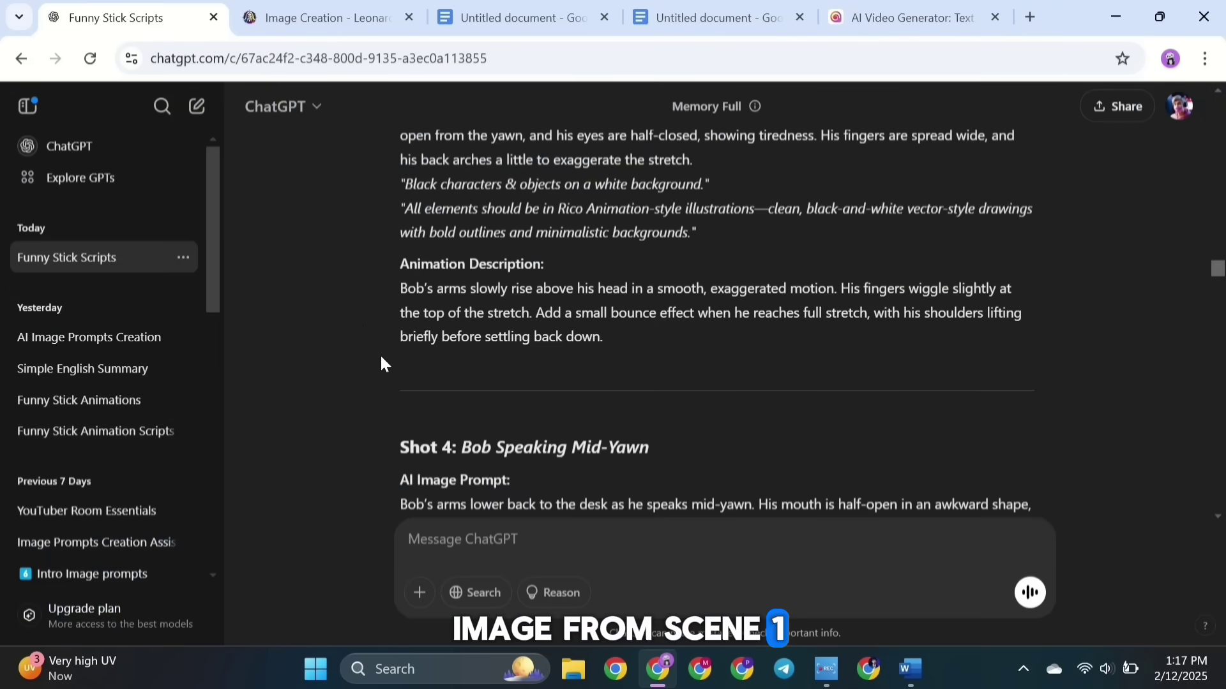
pyautogui.scroll(10, 381, 352)
pyautogui.scroll(-3, 383, 356)
pyautogui.moveTo(399, 234); pyautogui.dragTo(609, 235)
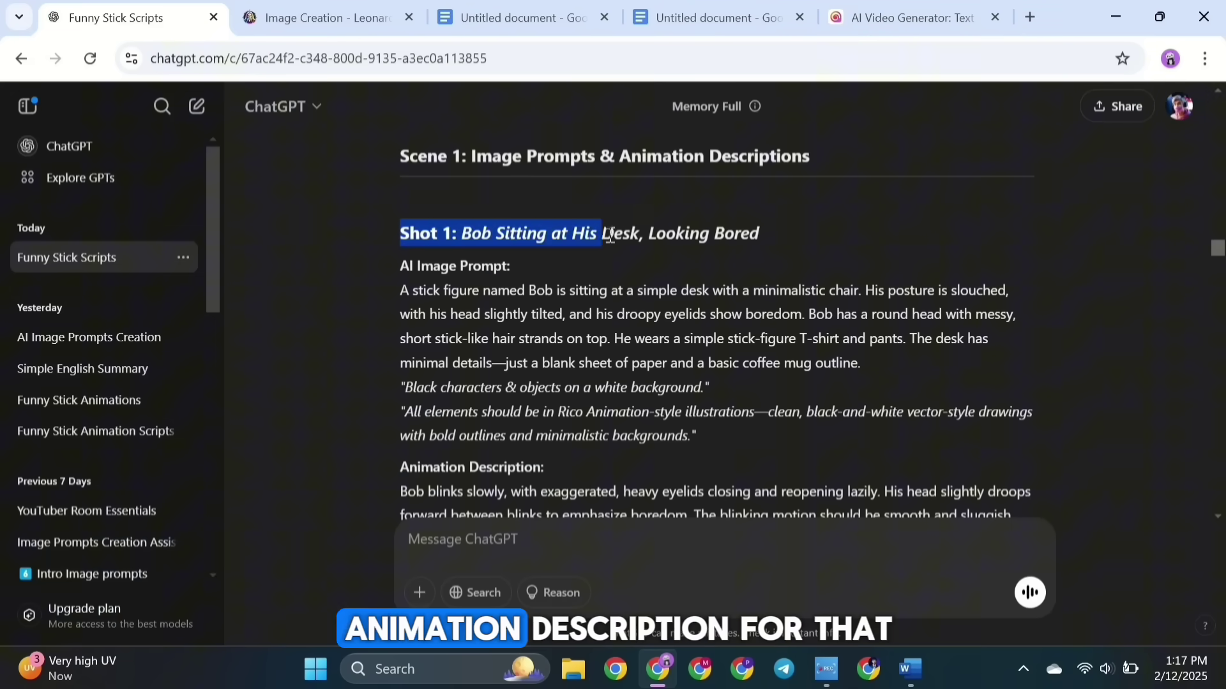
pyautogui.click(517, 238)
pyautogui.scroll(-2, 394, 312)
pyautogui.moveTo(437, 401); pyautogui.dragTo(1014, 420)
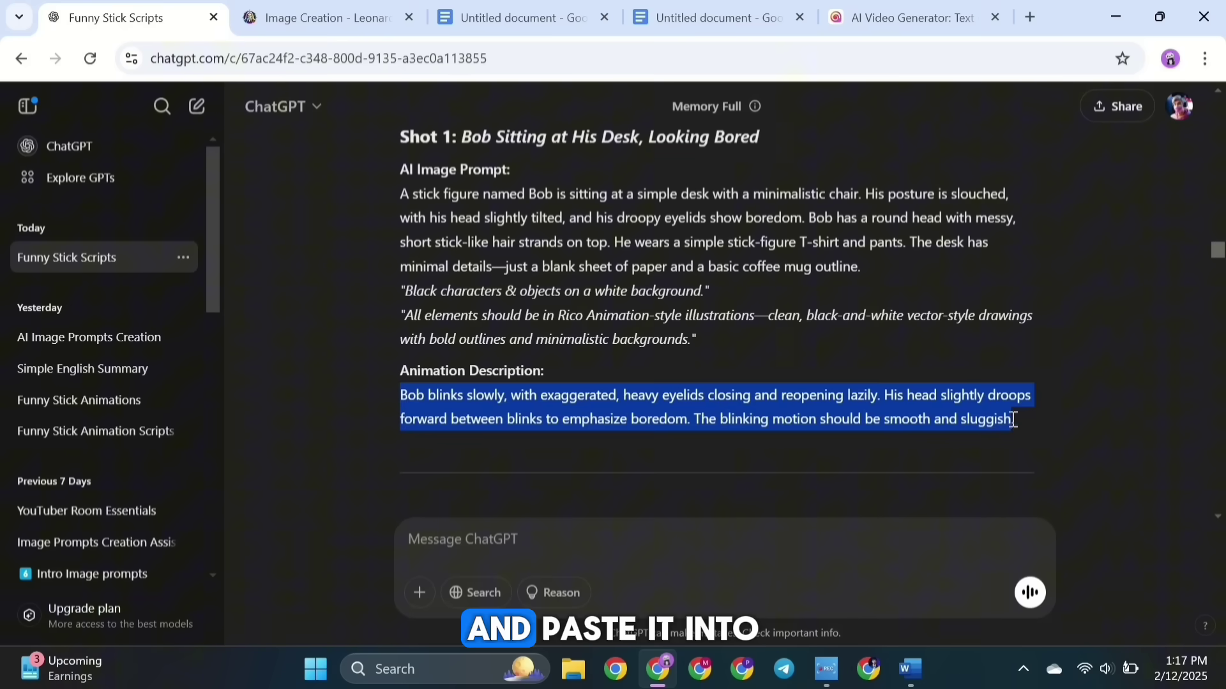
pyautogui.click(889, 14)
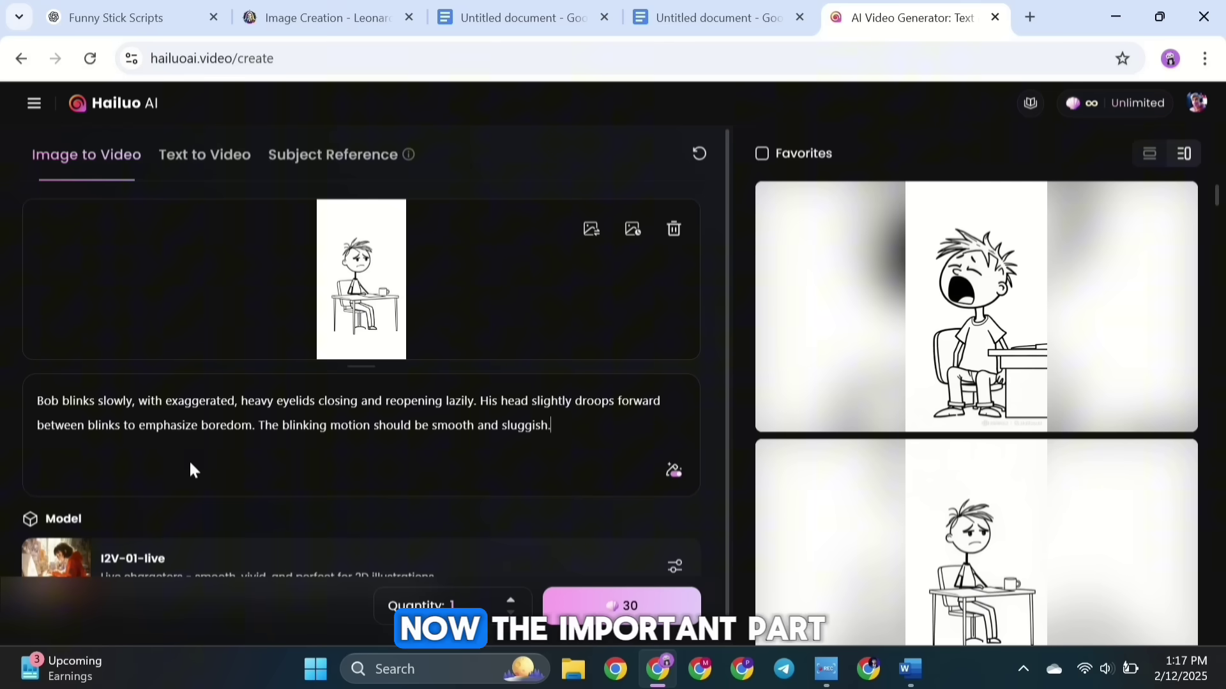
# Append the Word document's black-and-white line-art Animation style paragraph to the prompt.
pyautogui.hotkey('alt', 'Tab')
pyautogui.scroll(-10, 441, 440)
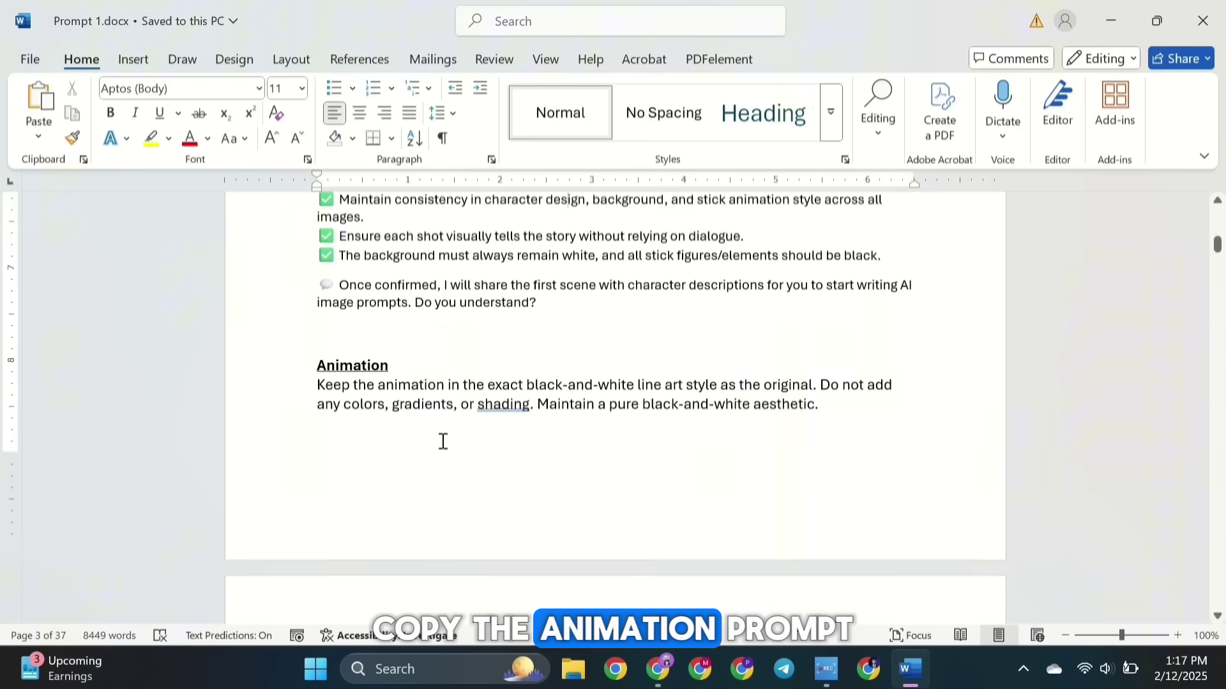
pyautogui.moveTo(327, 370); pyautogui.dragTo(820, 391)
pyautogui.hotkey('ctrl', 'c')
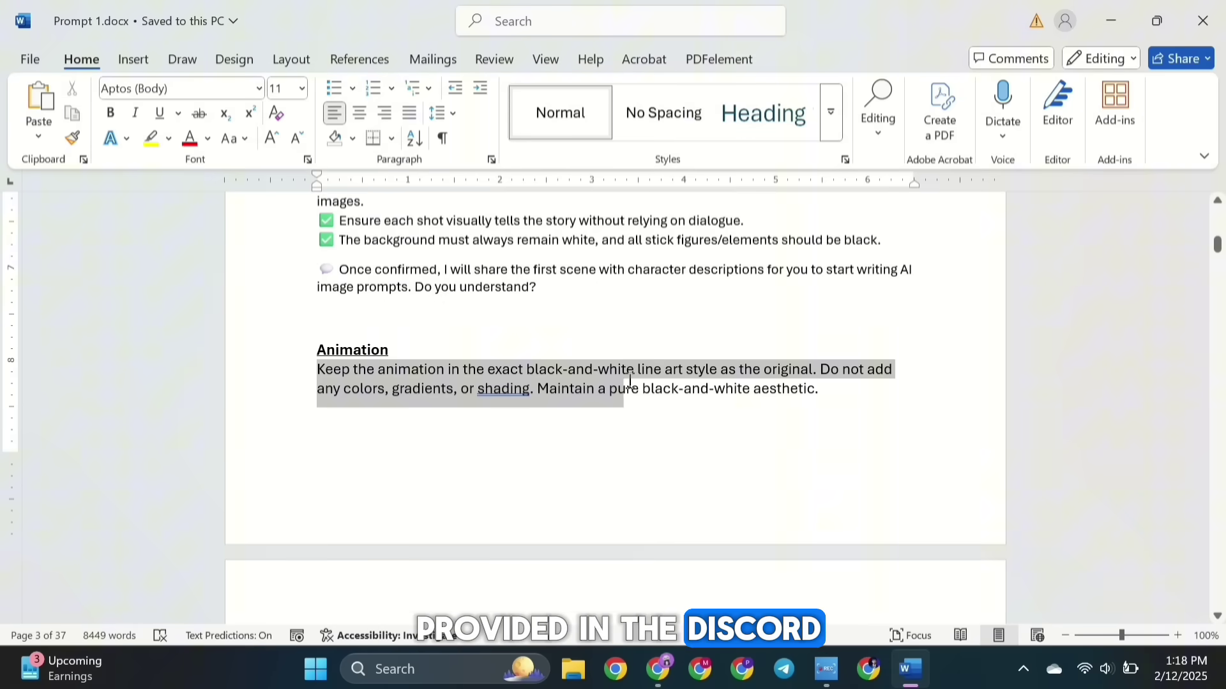
pyautogui.click(661, 664)
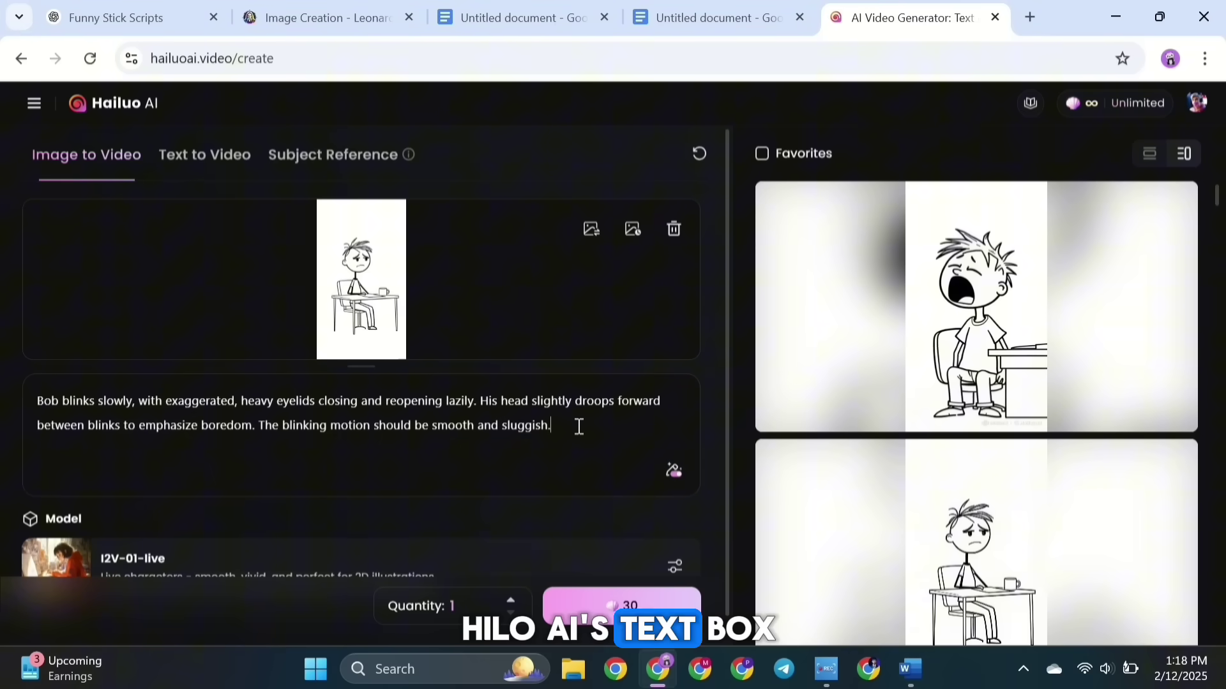
pyautogui.hotkey('ctrl', 'v')
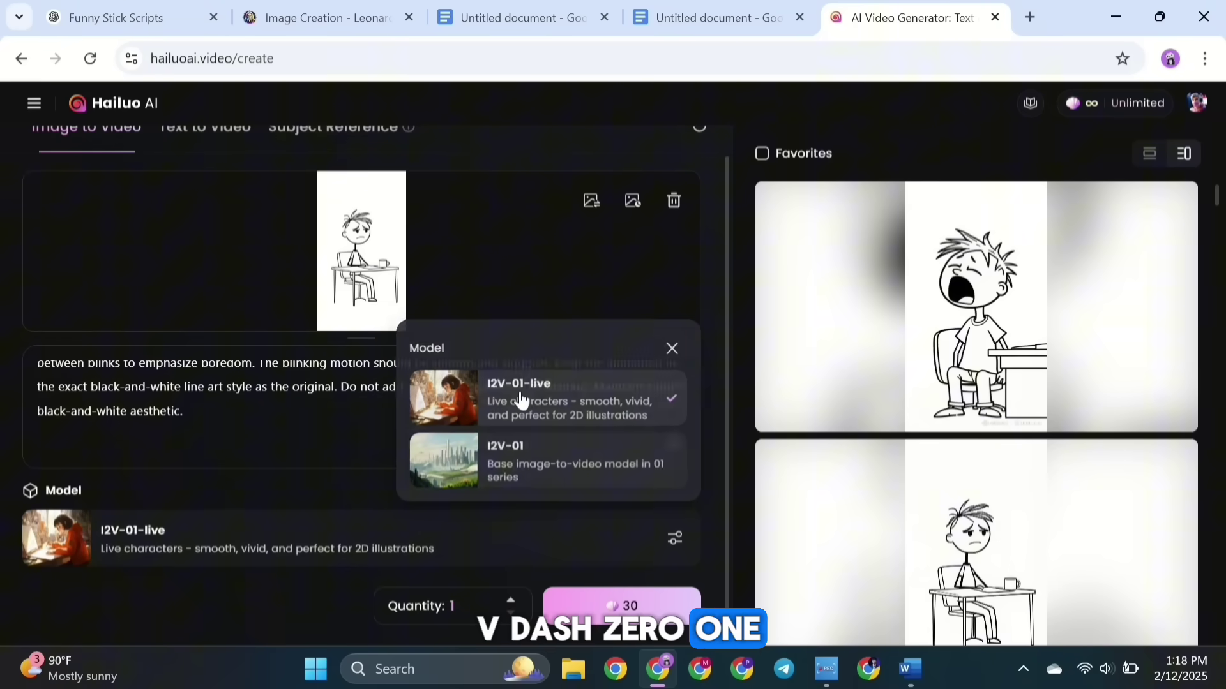
pyautogui.click(521, 400)
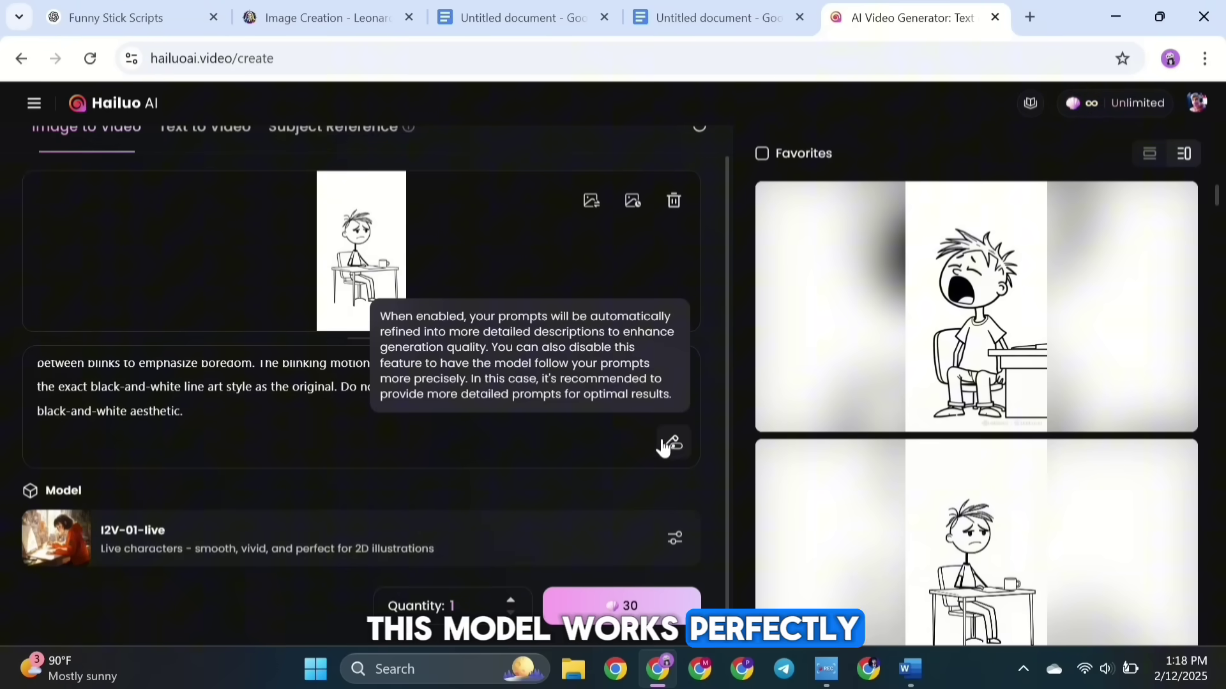
pyautogui.scroll(2, 504, 431)
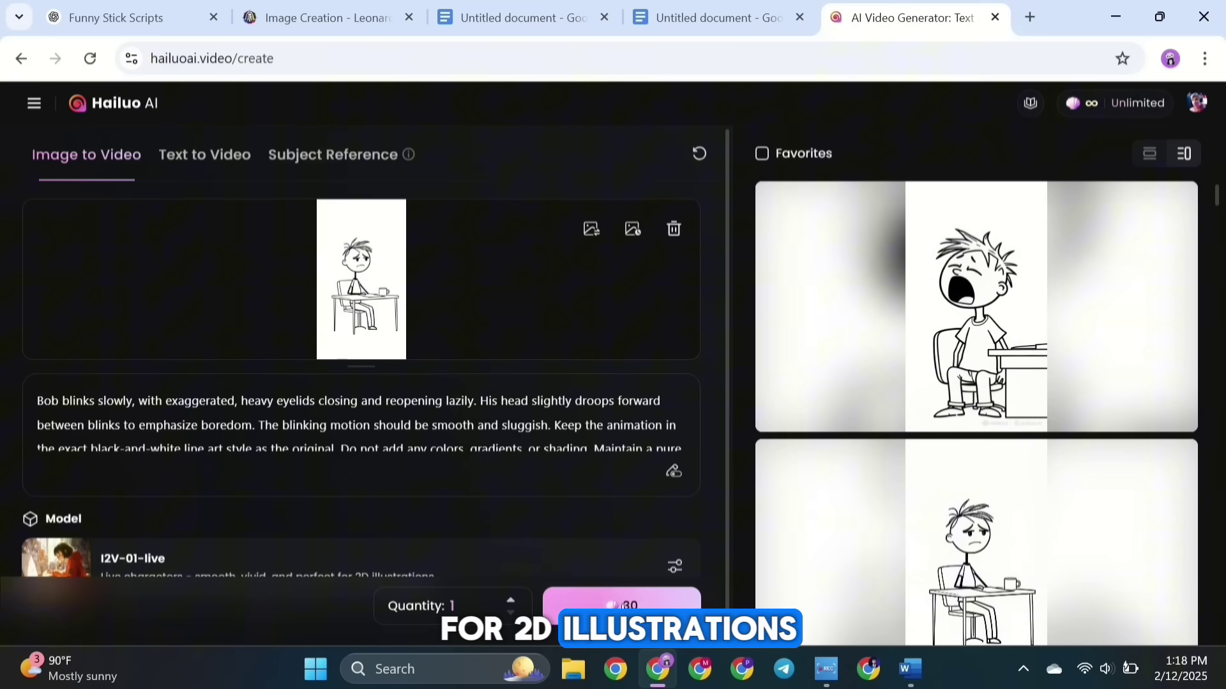
# Queue the blinking clip and swap the start image to the yawning seated Bob.
pyautogui.click(624, 609)
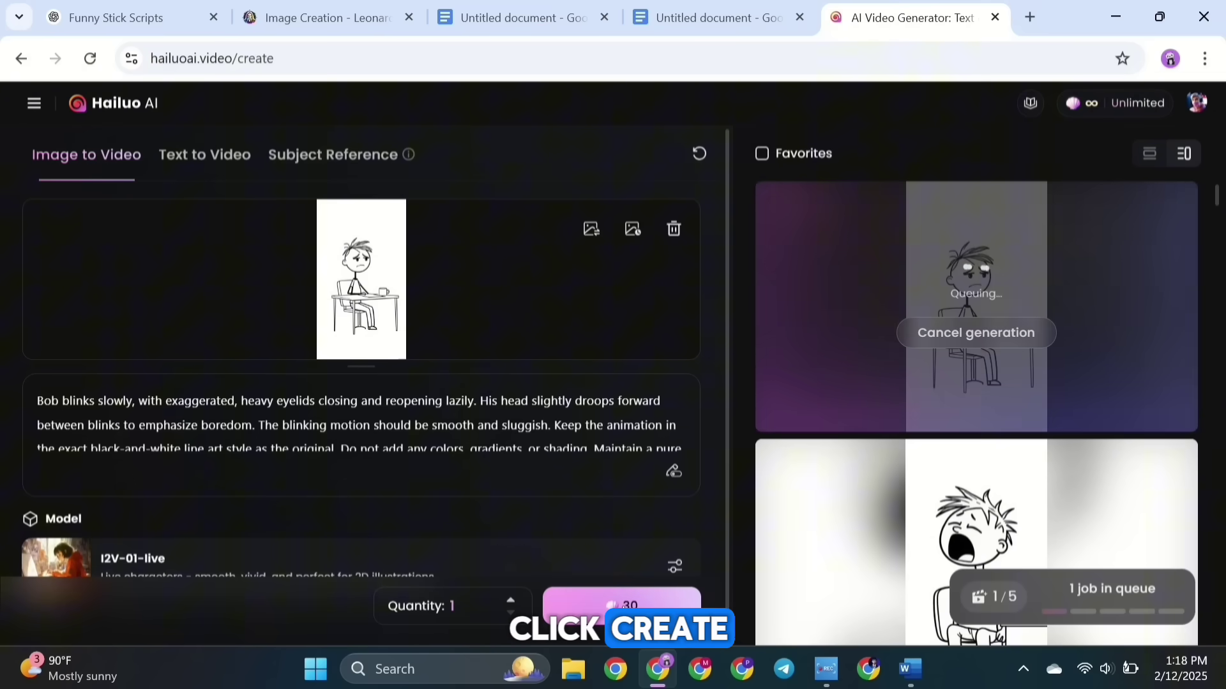
pyautogui.click(673, 246)
pyautogui.click(360, 315)
pyautogui.click(492, 241)
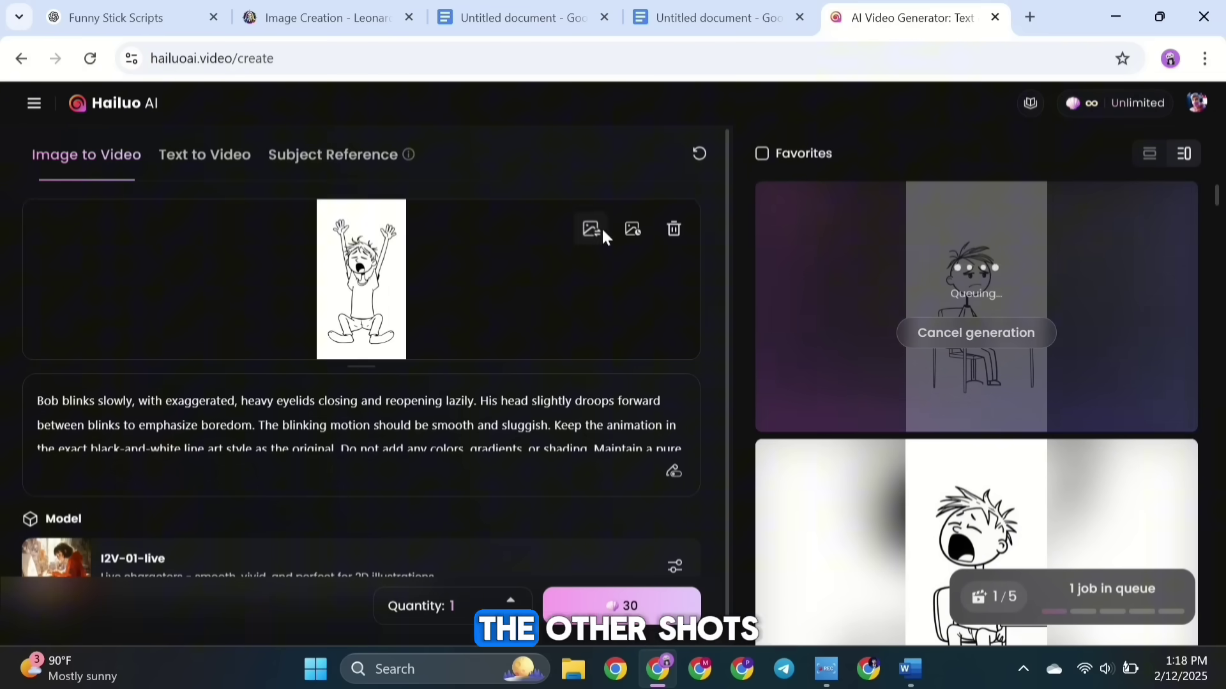
pyautogui.click(602, 233)
pyautogui.click(352, 328)
pyautogui.click(599, 254)
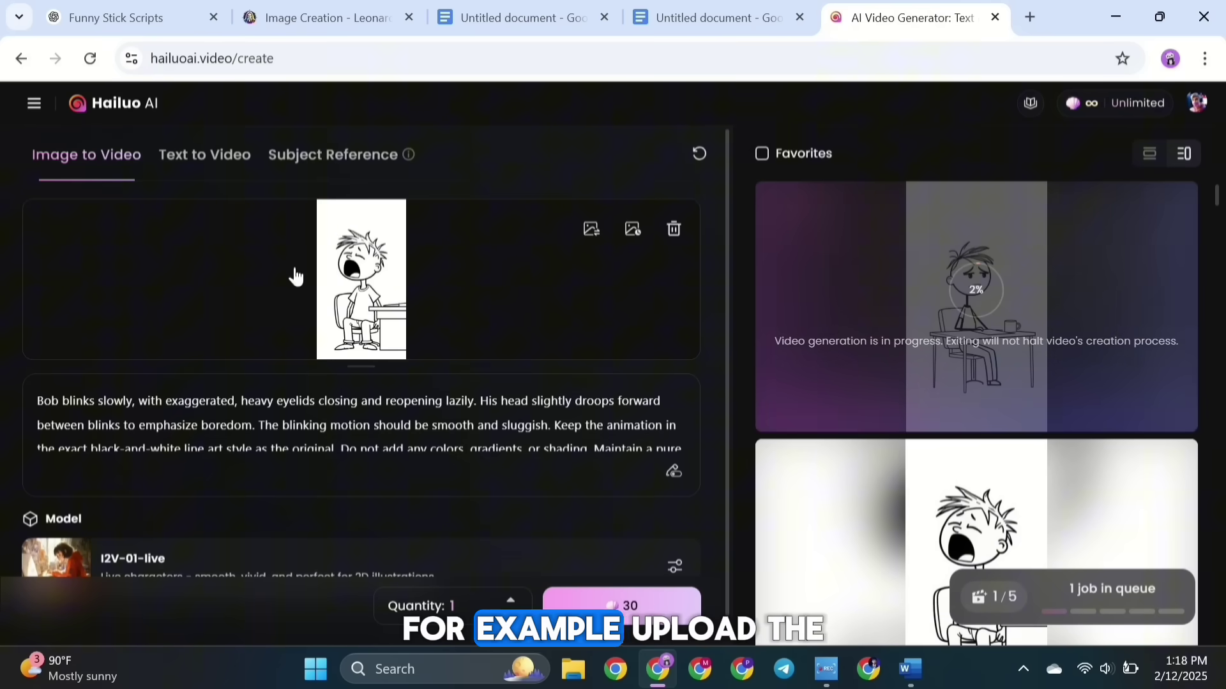
# Replace the prompt's blinking description with Shot 2's yawn animation description from ChatGPT.
pyautogui.click(141, 22)
pyautogui.scroll(-4, 331, 386)
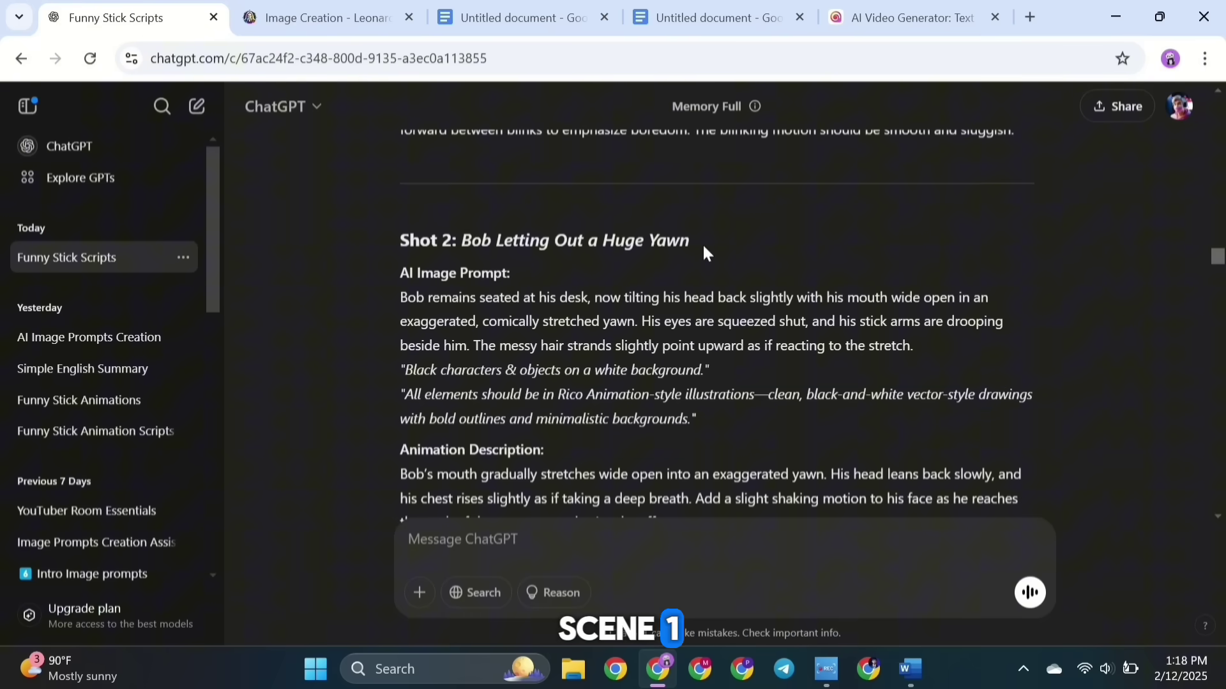
pyautogui.scroll(-2, 526, 351)
pyautogui.moveTo(399, 381); pyautogui.dragTo(533, 409)
pyautogui.moveTo(618, 412); pyautogui.dragTo(694, 423)
pyautogui.rightClick(589, 404)
pyautogui.click(612, 418)
pyautogui.click(863, 32)
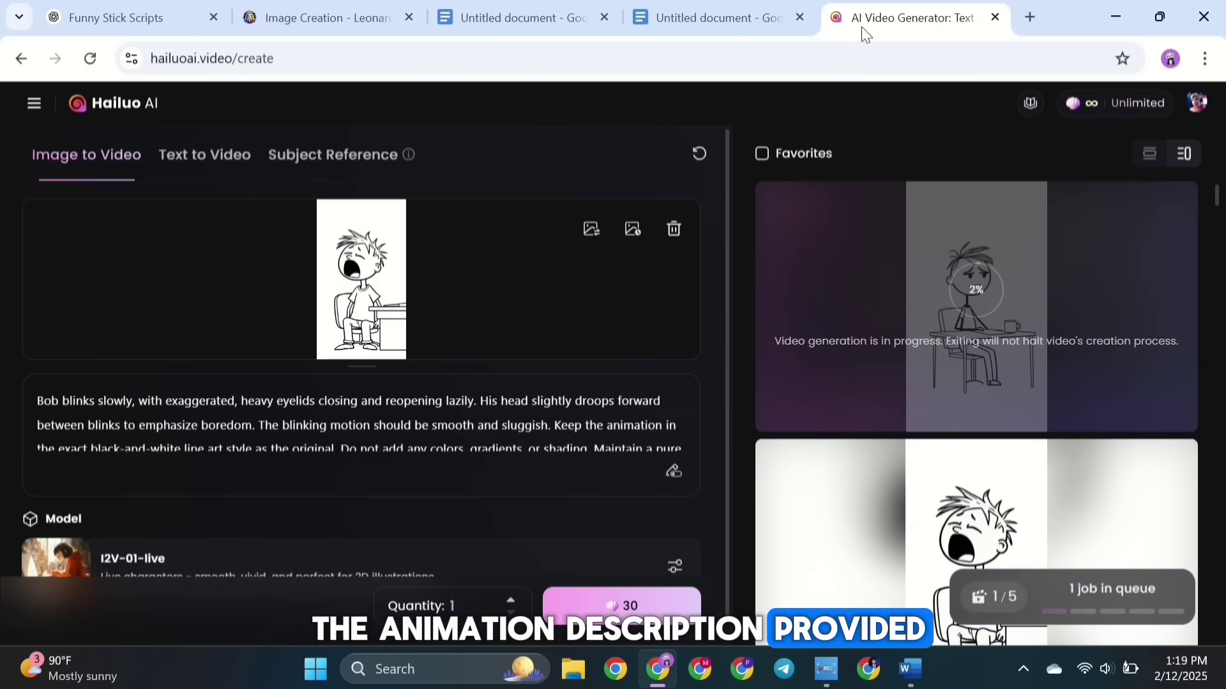
pyautogui.moveTo(41, 409); pyautogui.dragTo(552, 426)
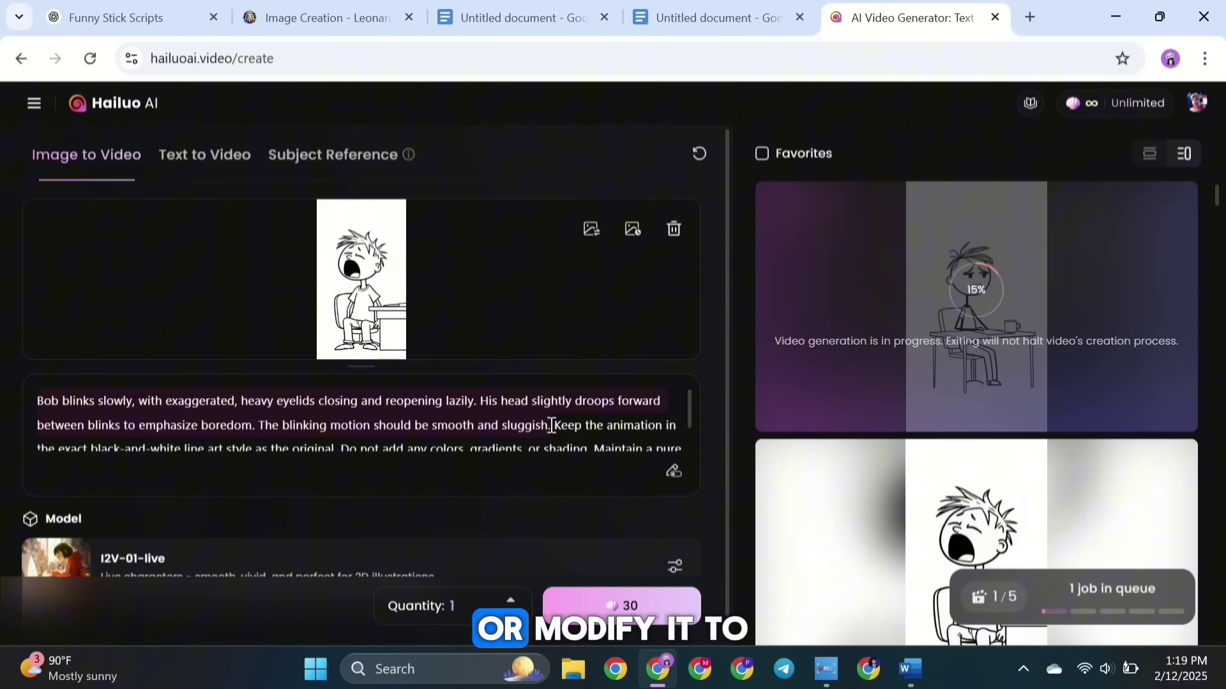
pyautogui.hotkey('ctrl', 'v')
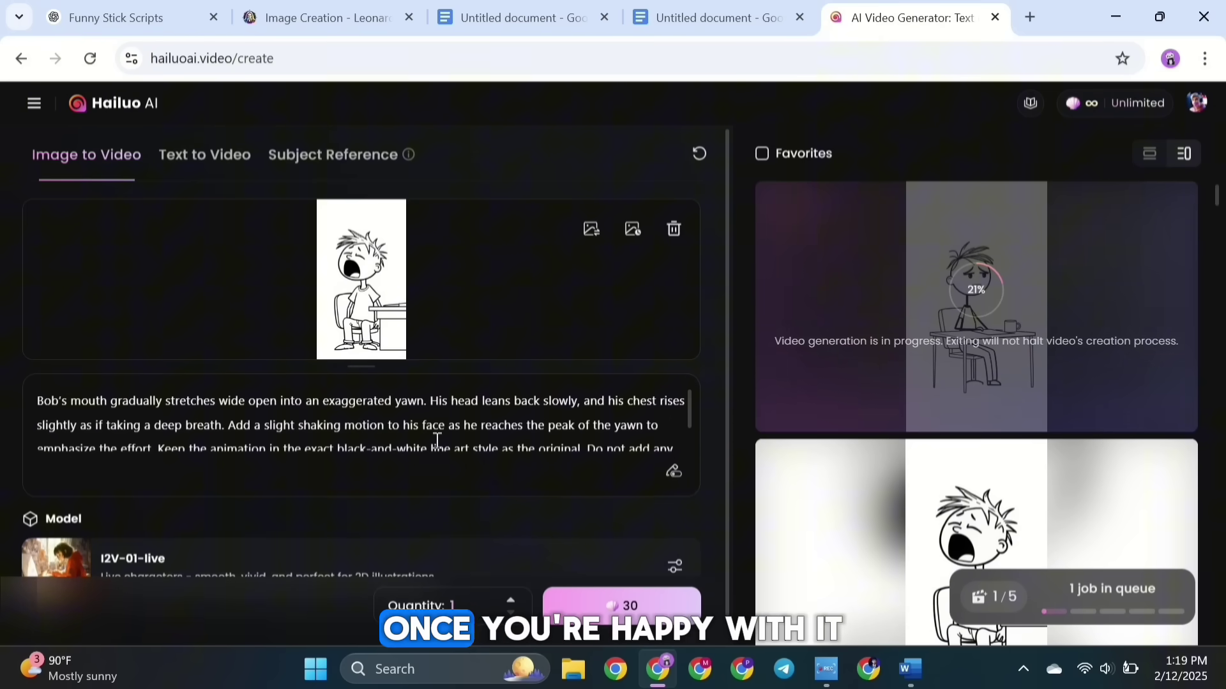
# Paste Shot 3's arm-stretch sentence into the Hailuo prompt and generate that clip.
pyautogui.click(681, 240)
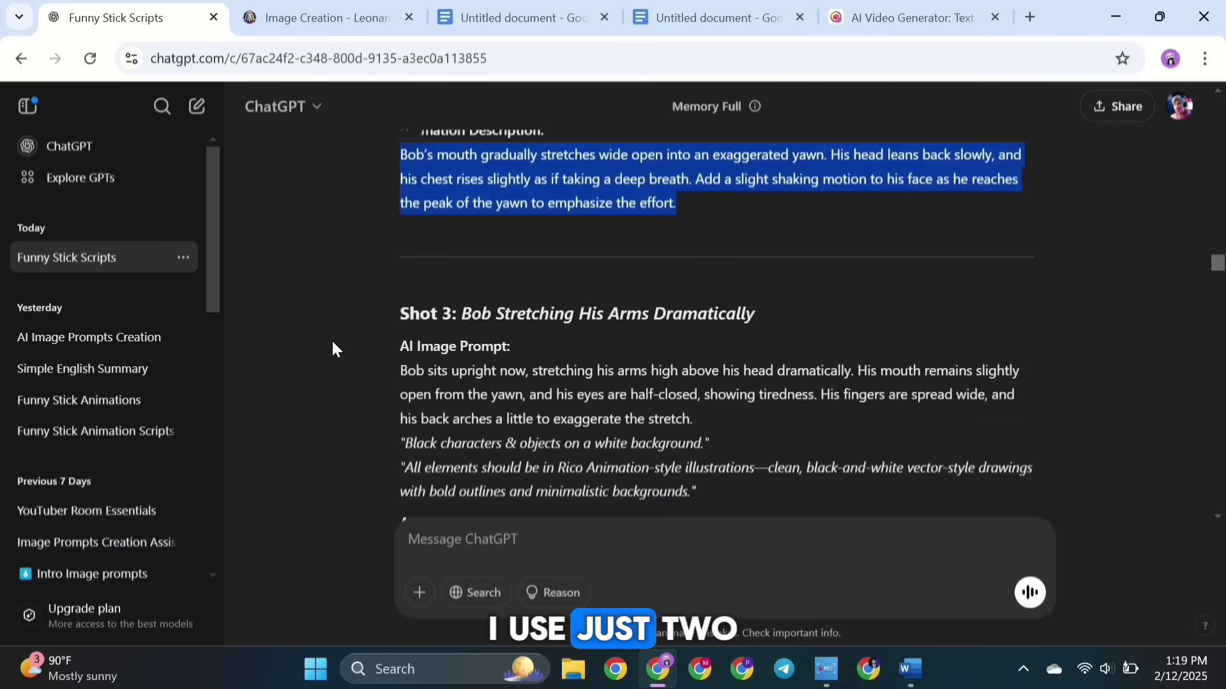
pyautogui.scroll(-4, 383, 319)
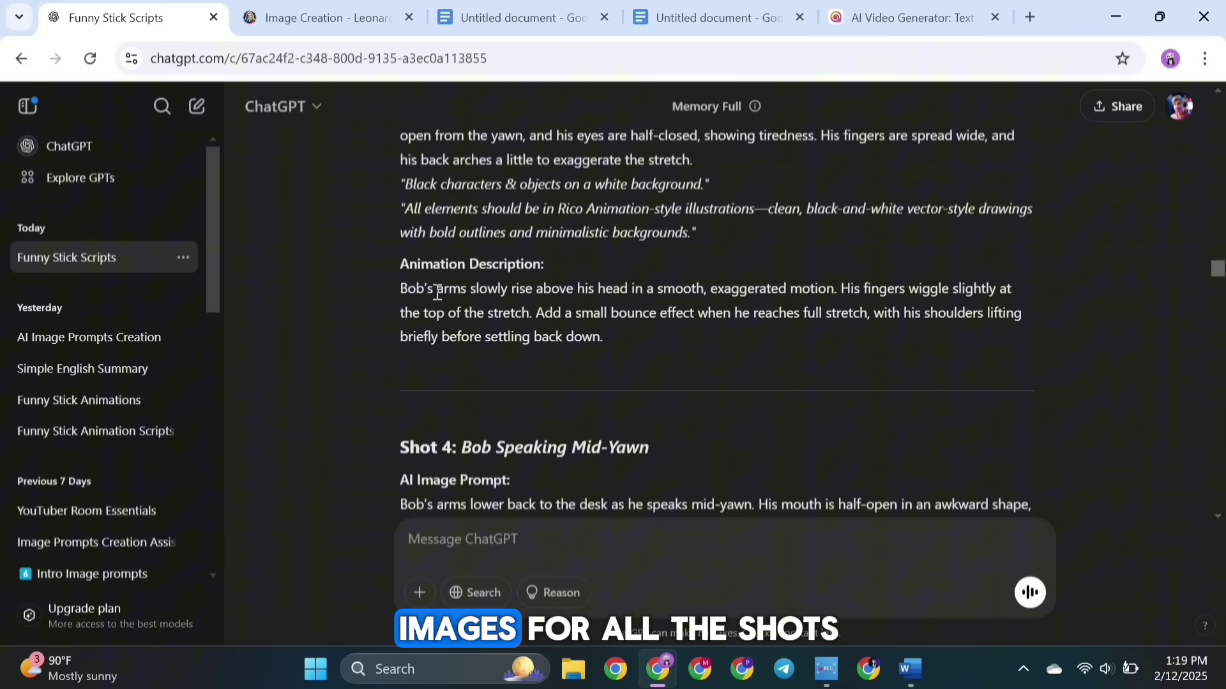
pyautogui.moveTo(439, 293); pyautogui.dragTo(835, 482)
pyautogui.hotkey('ctrl', 'c')
pyautogui.scroll(3, 835, 482)
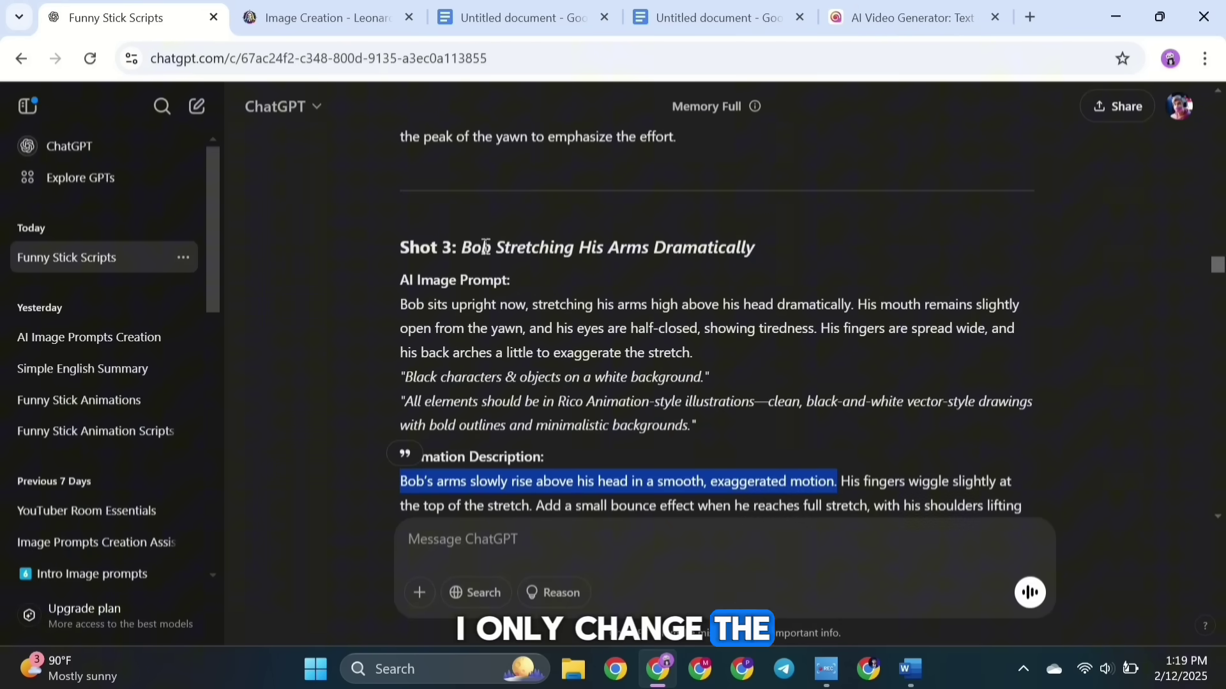
pyautogui.scroll(-1, 702, 383)
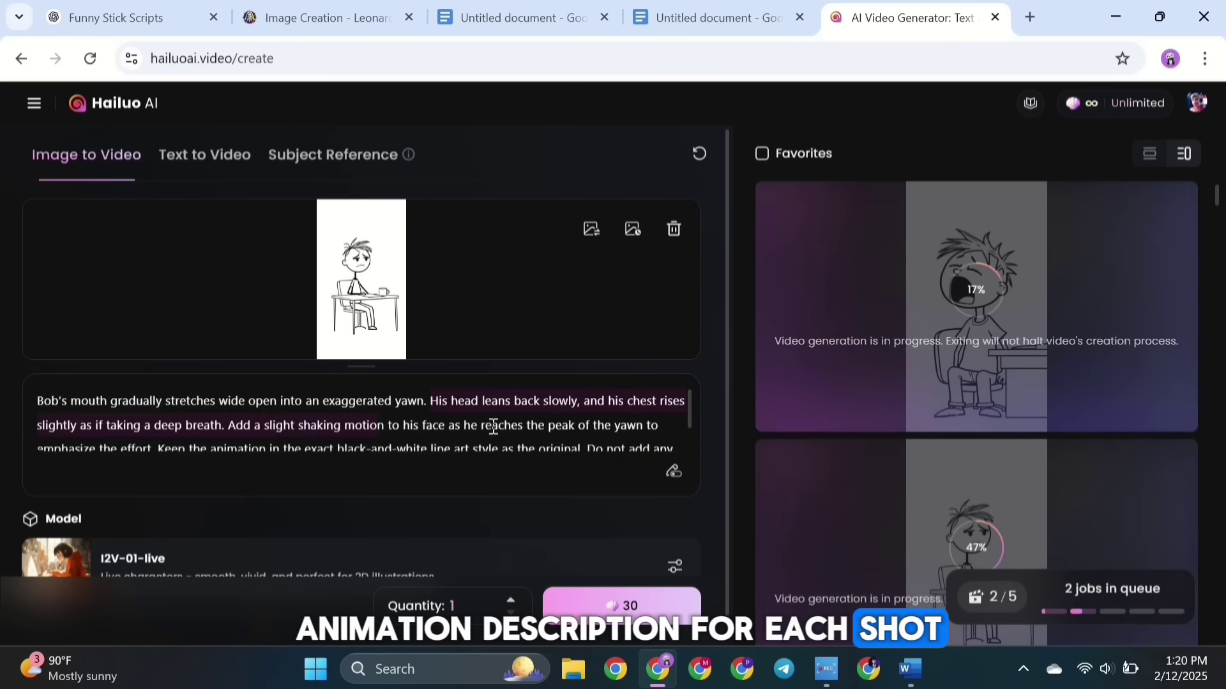
pyautogui.moveTo(493, 427); pyautogui.dragTo(156, 446)
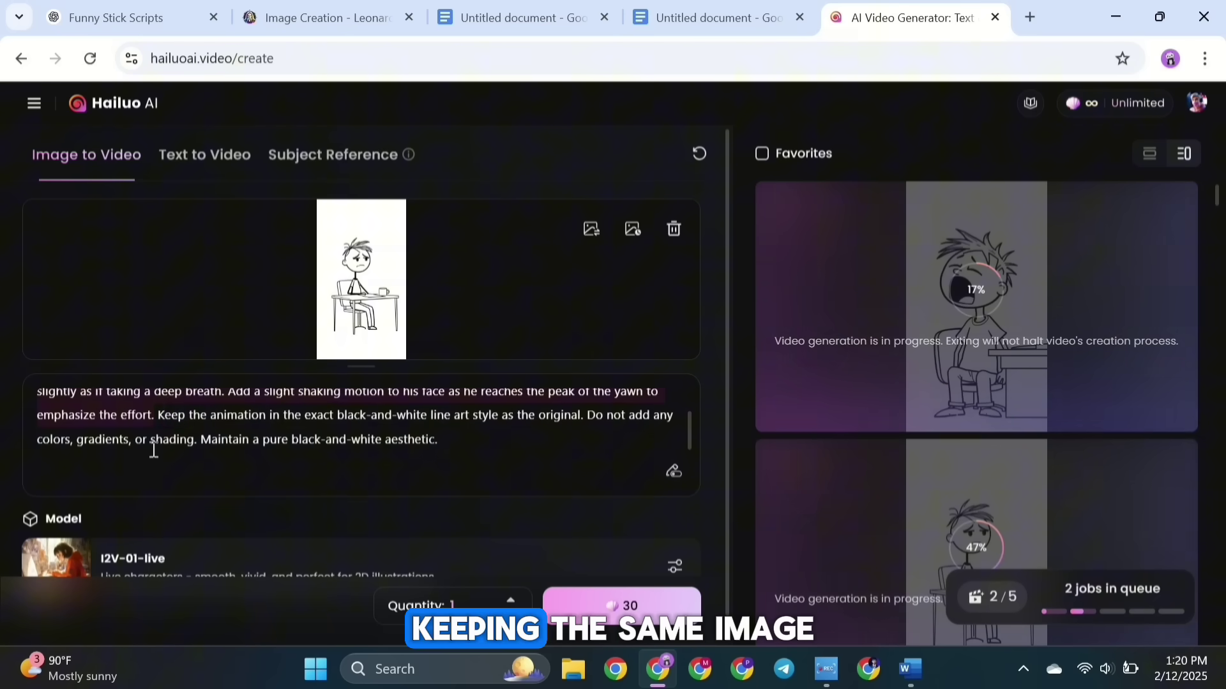
pyautogui.hotkey('ctrl', 'v')
pyautogui.click(593, 611)
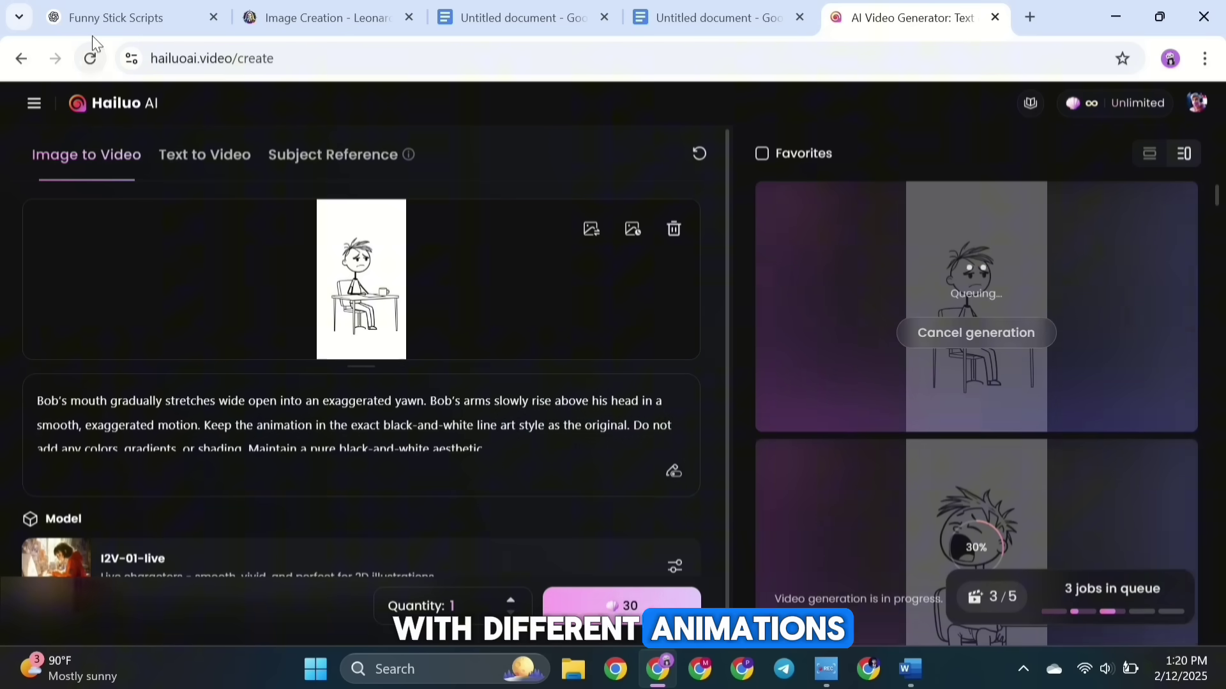
# Copy Shot 4's mouth-sync dialogue sentence from ChatGPT into the Hailuo prompt.
pyautogui.click(102, 17)
pyautogui.scroll(-1, 529, 281)
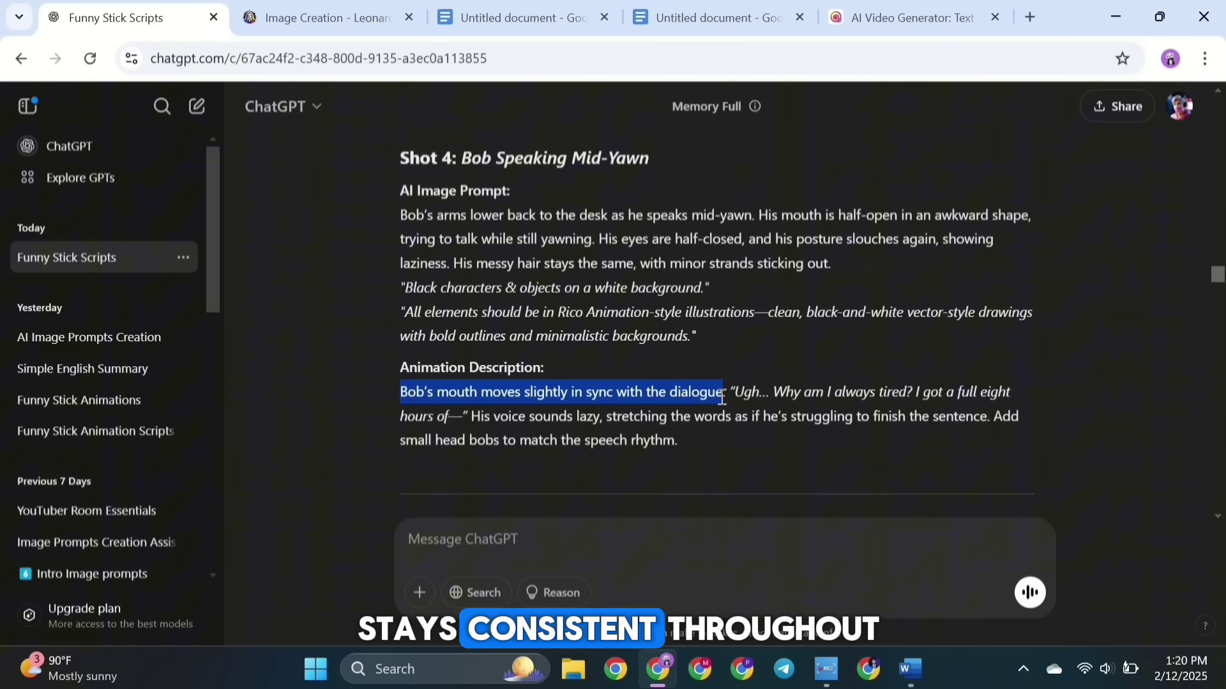
pyautogui.moveTo(722, 397); pyautogui.dragTo(607, 421)
pyautogui.rightClick(469, 421)
pyautogui.click(457, 432)
pyautogui.click(907, 17)
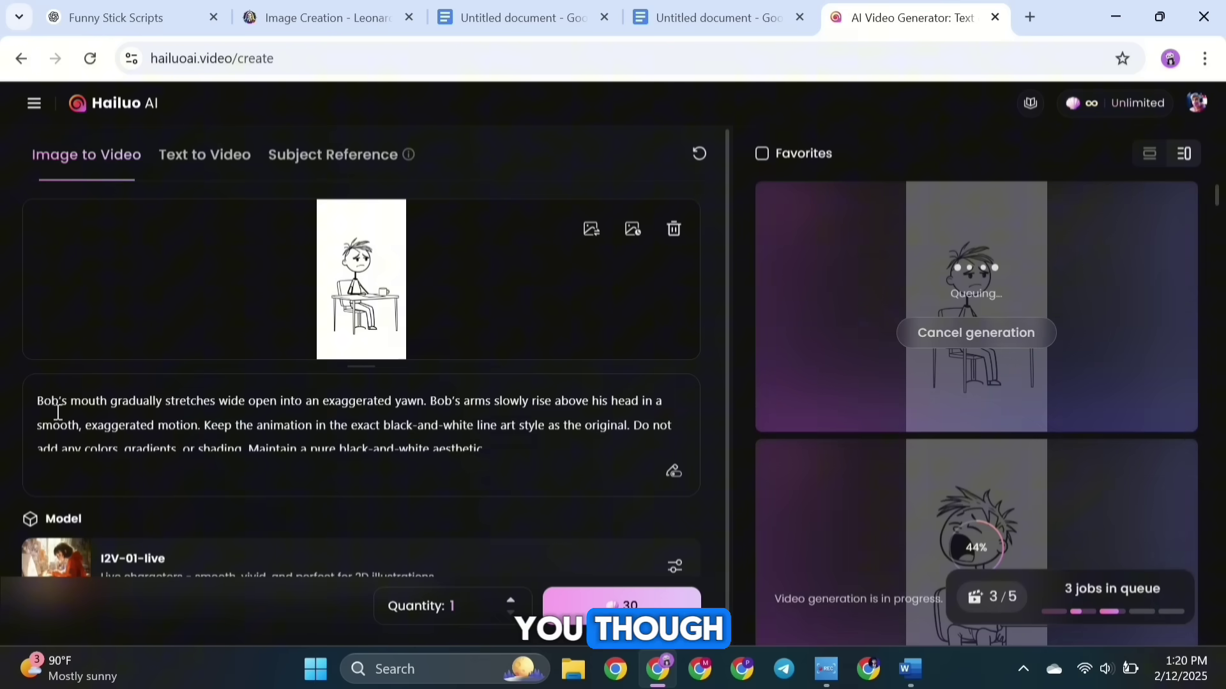
pyautogui.hotkey('ctrl', 'v')
pyautogui.scroll(-6, 749, 358)
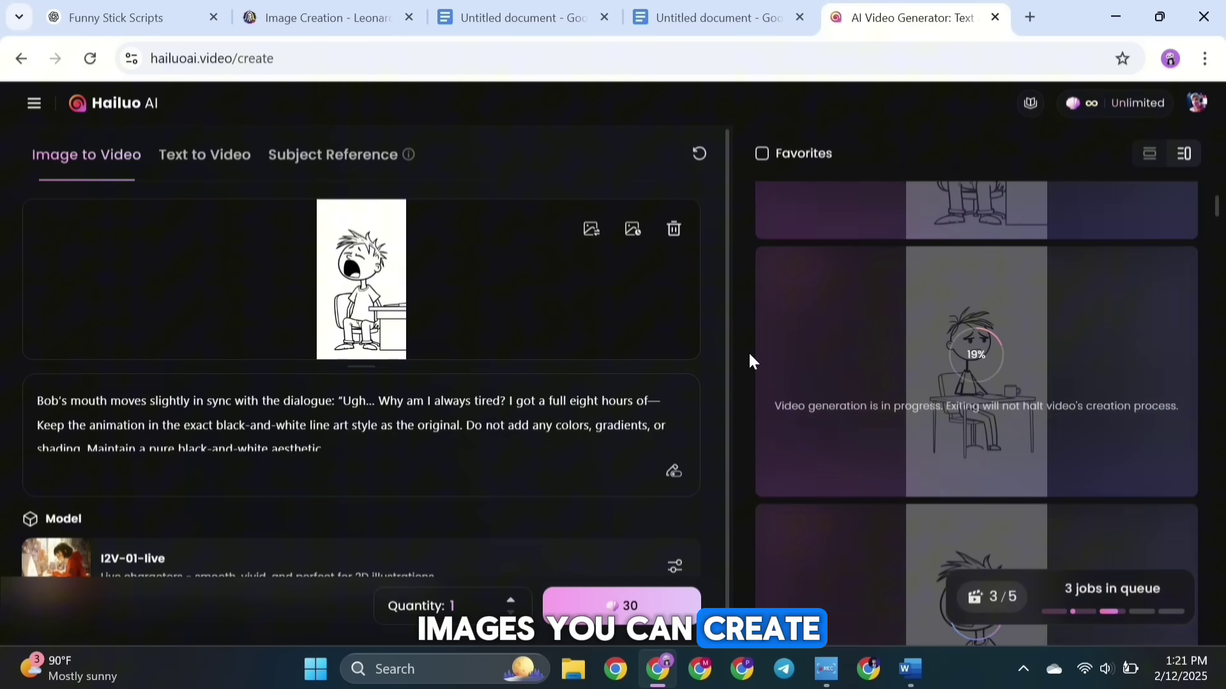
# Watch the finished blinking and yawning videos.
pyautogui.click(961, 367)
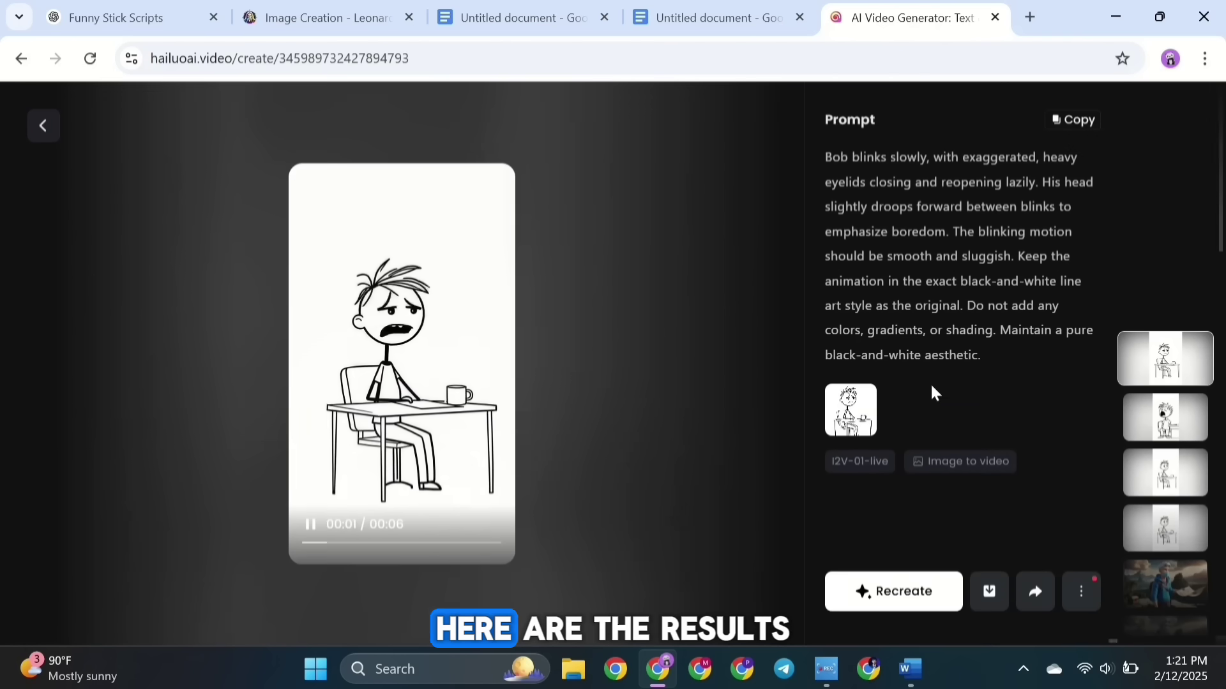
pyautogui.click(595, 370)
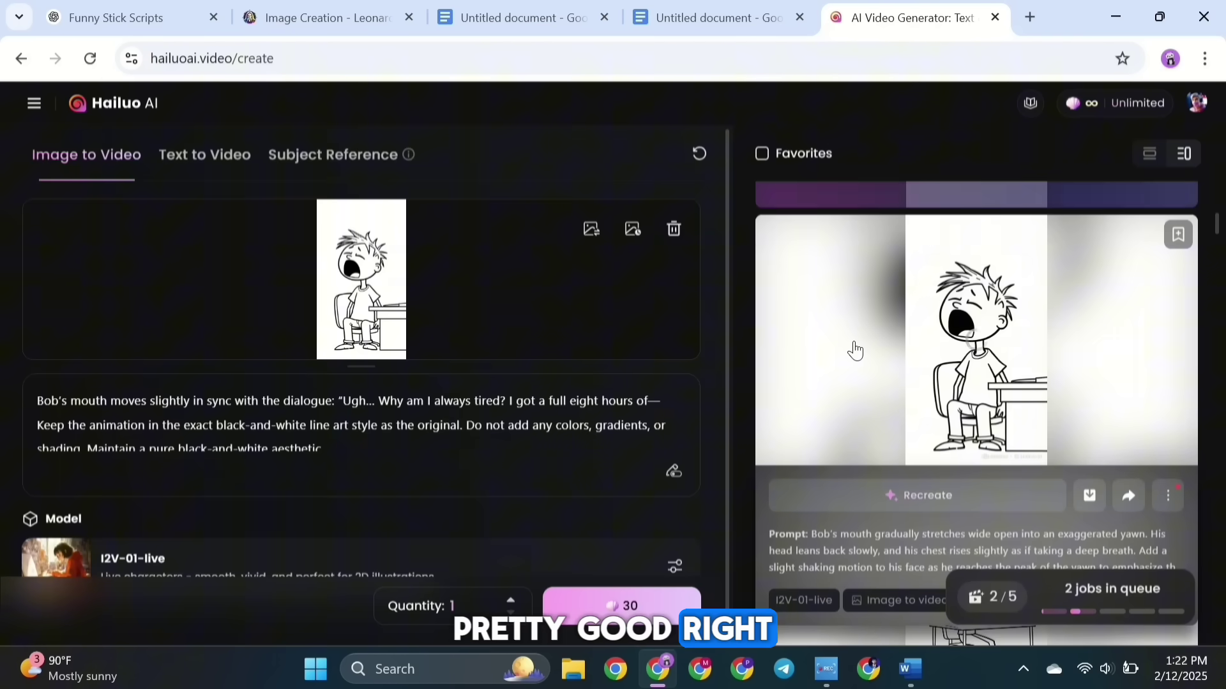
pyautogui.click(855, 351)
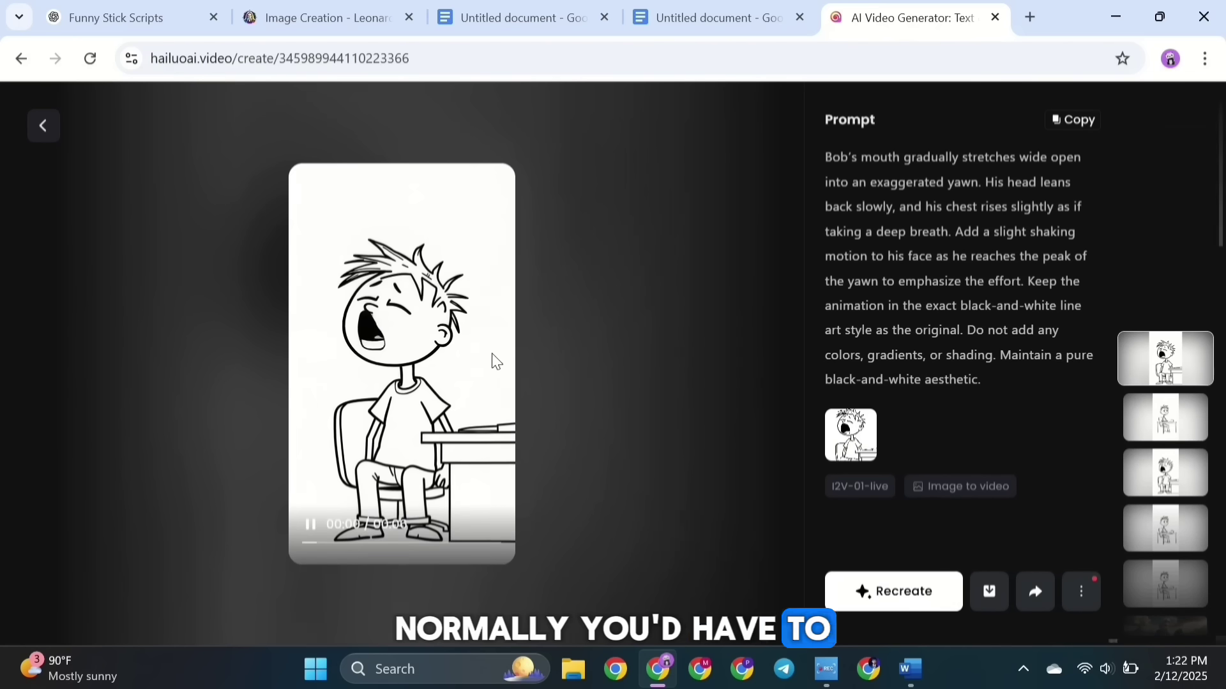
pyautogui.click(100, 350)
# Upload the Joe-enters image from Downloads and generate it with Joe's walking-in sentence.
pyautogui.click(438, 266)
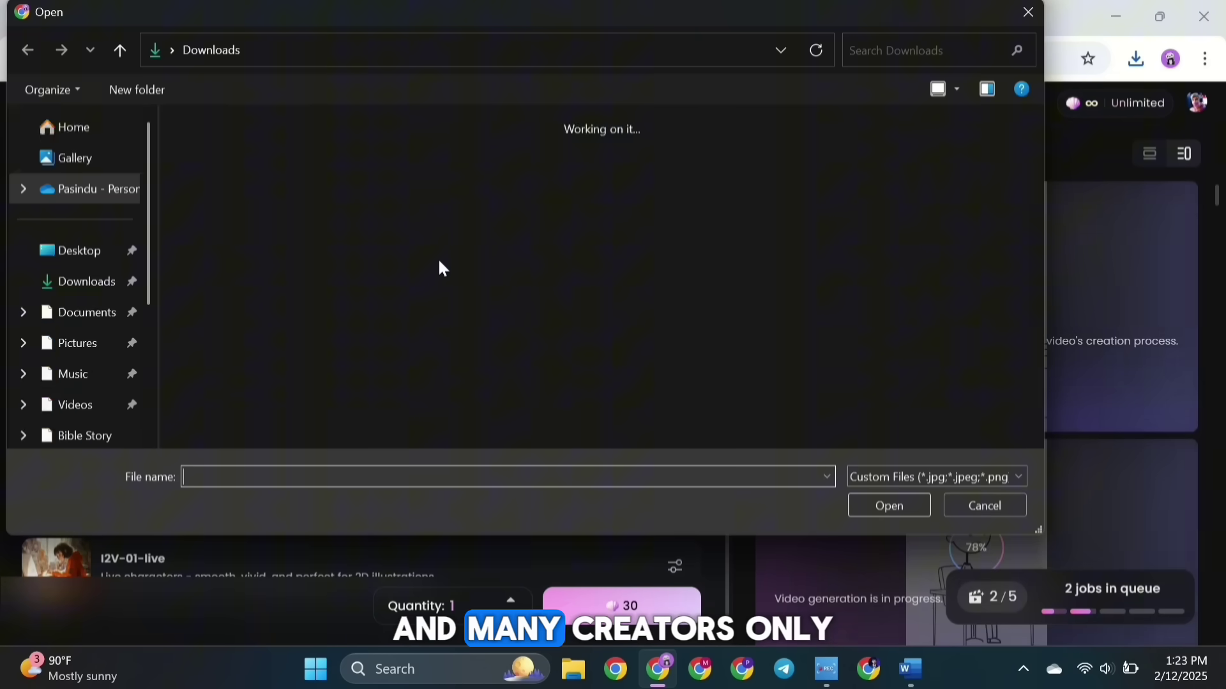
pyautogui.doubleClick(469, 220)
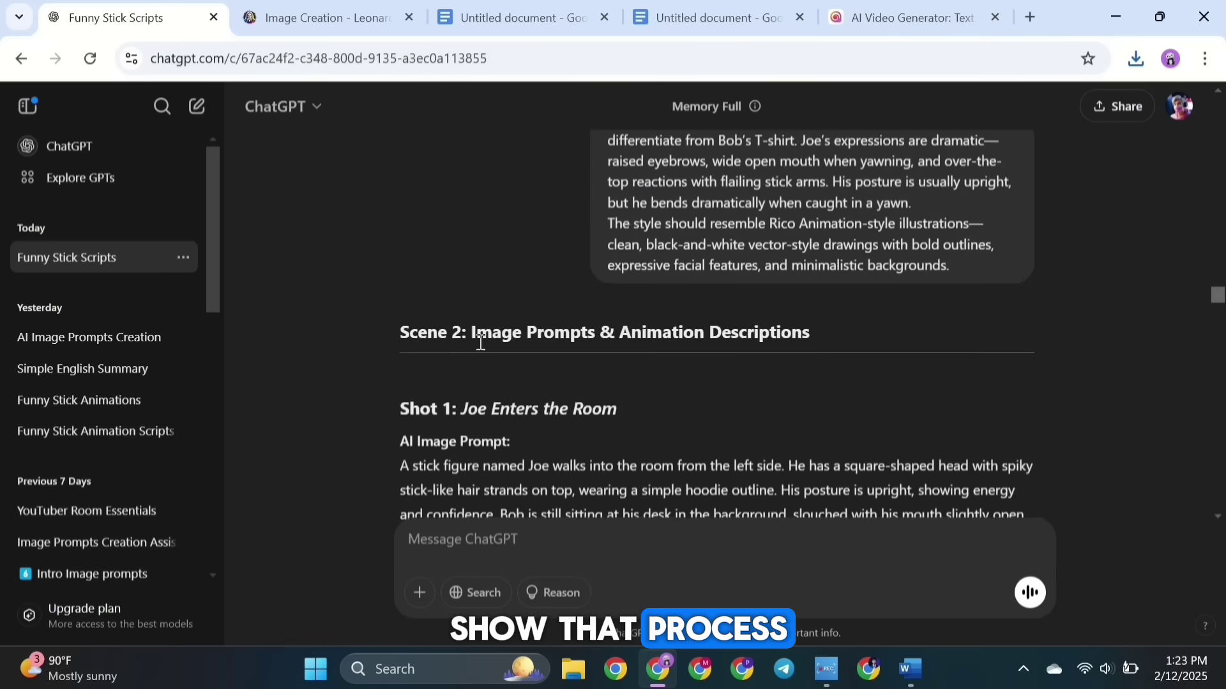
pyautogui.scroll(-4, 479, 345)
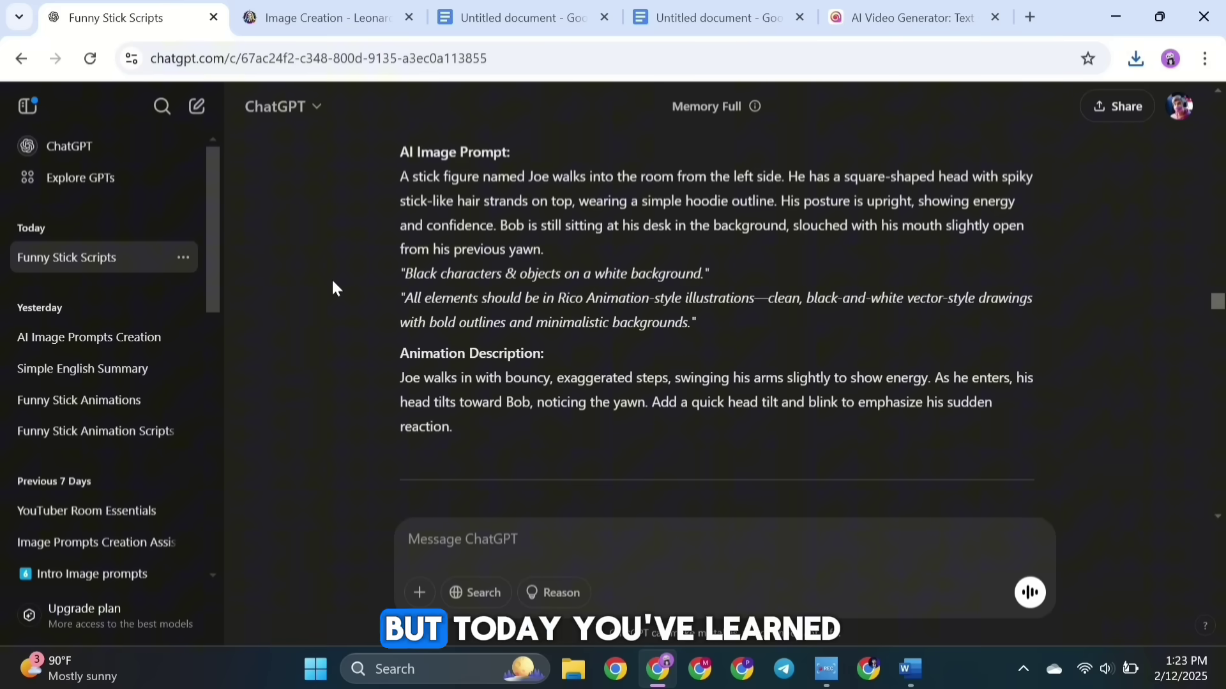
pyautogui.moveTo(400, 378); pyautogui.dragTo(928, 378)
pyautogui.rightClick(399, 384)
pyautogui.click(735, 410)
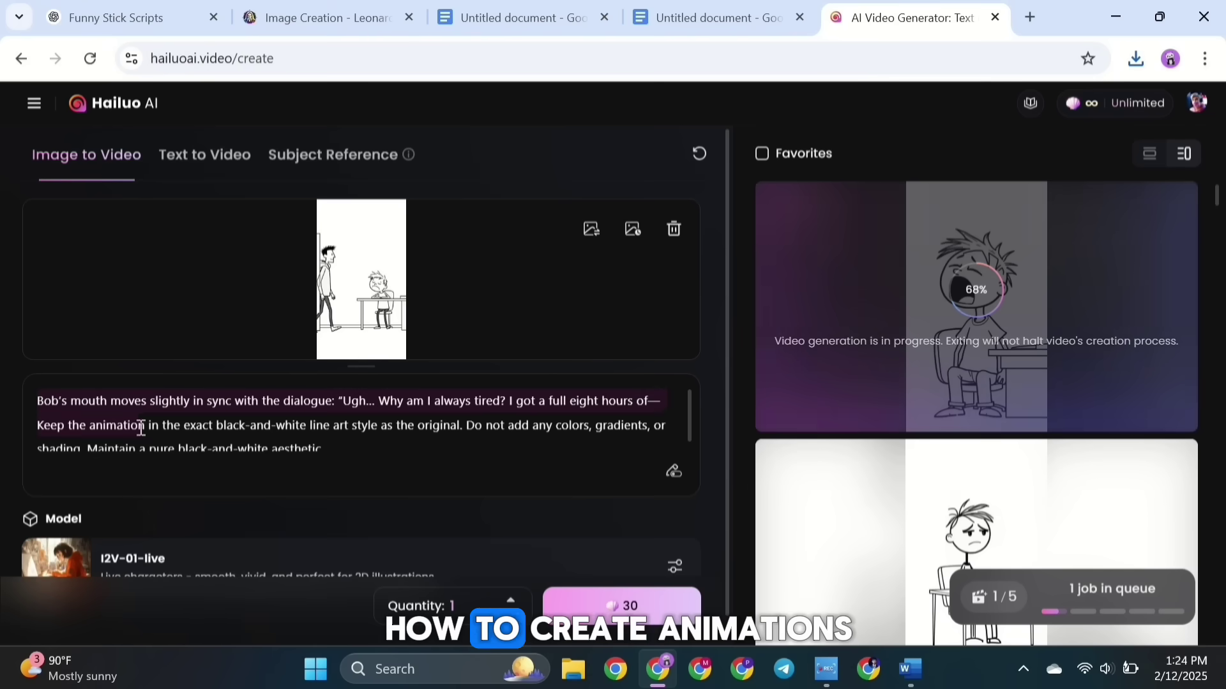
pyautogui.hotkey('ctrl', 'v')
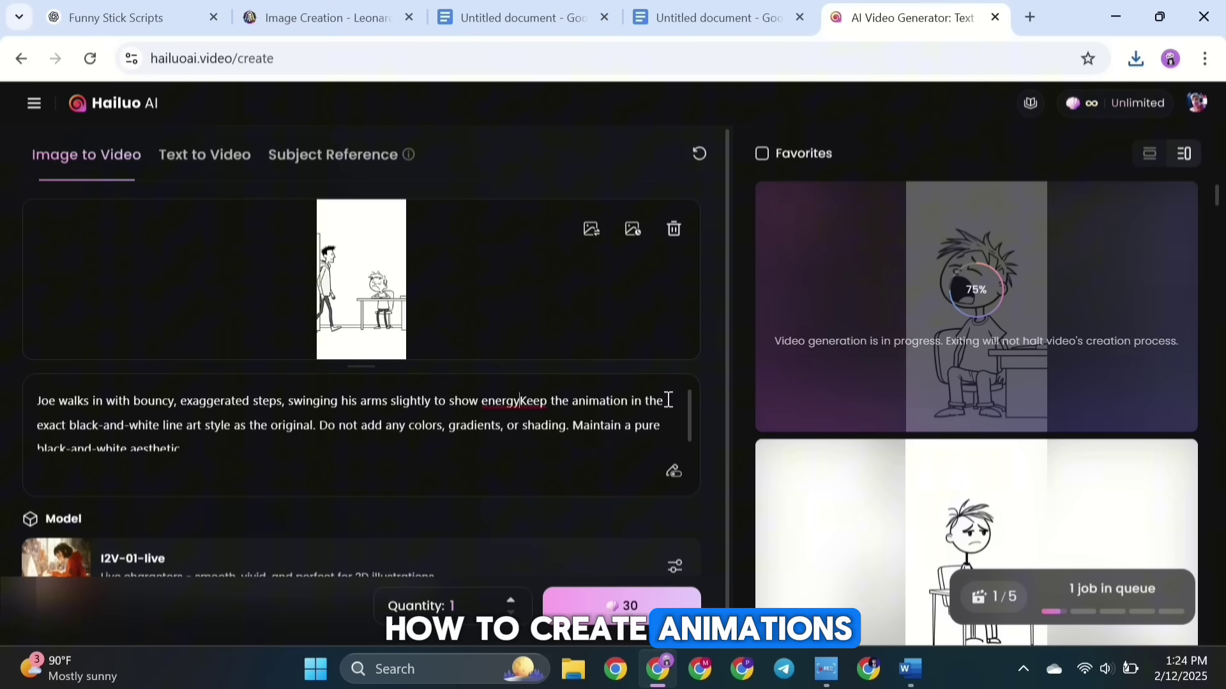
pyautogui.click(624, 603)
# Select the next animation sentence in the ChatGPT script.
pyautogui.click(135, 19)
pyautogui.scroll(-4, 812, 251)
pyautogui.scroll(-2, 406, 415)
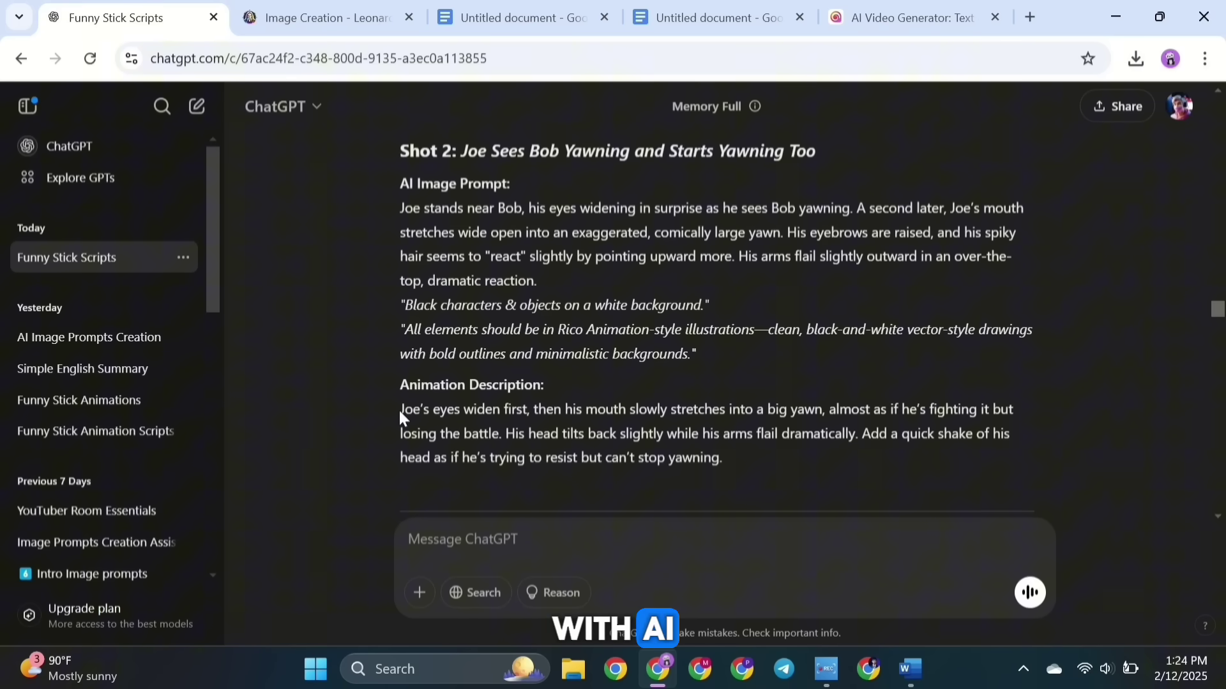
pyautogui.scroll(2, 402, 418)
pyautogui.moveTo(529, 249); pyautogui.dragTo(632, 265)
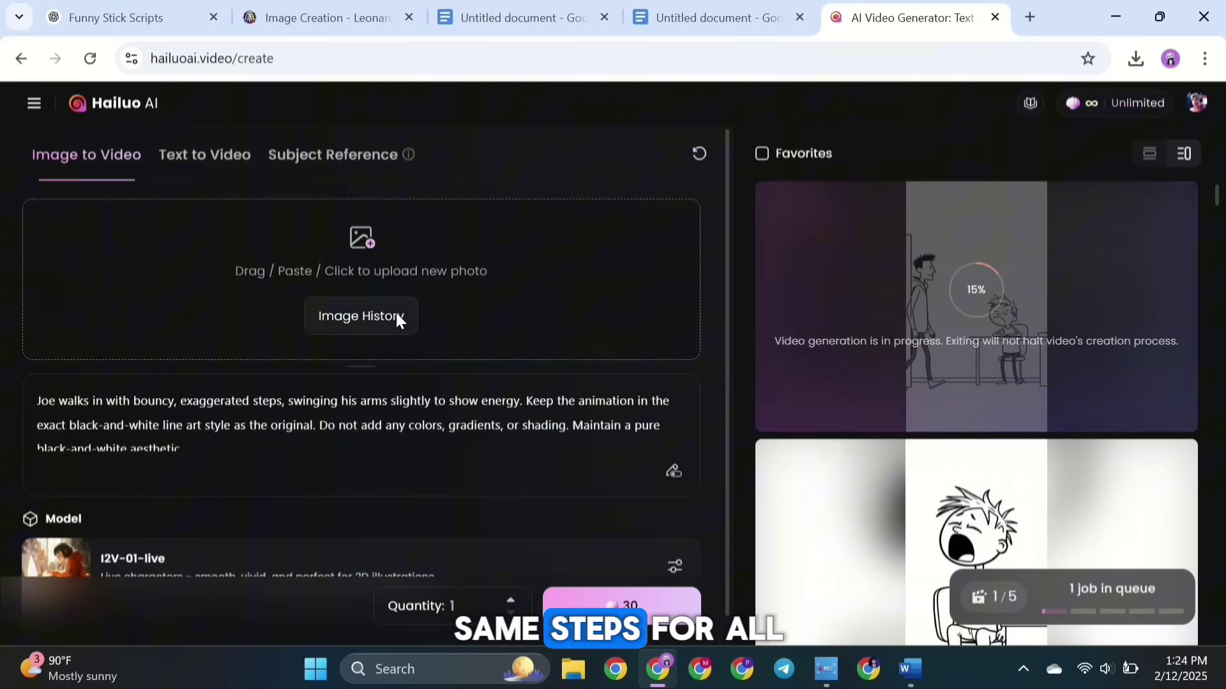
# Paste the selected prompt sentence and queue the current animation in Hailuo.
pyautogui.click(396, 316)
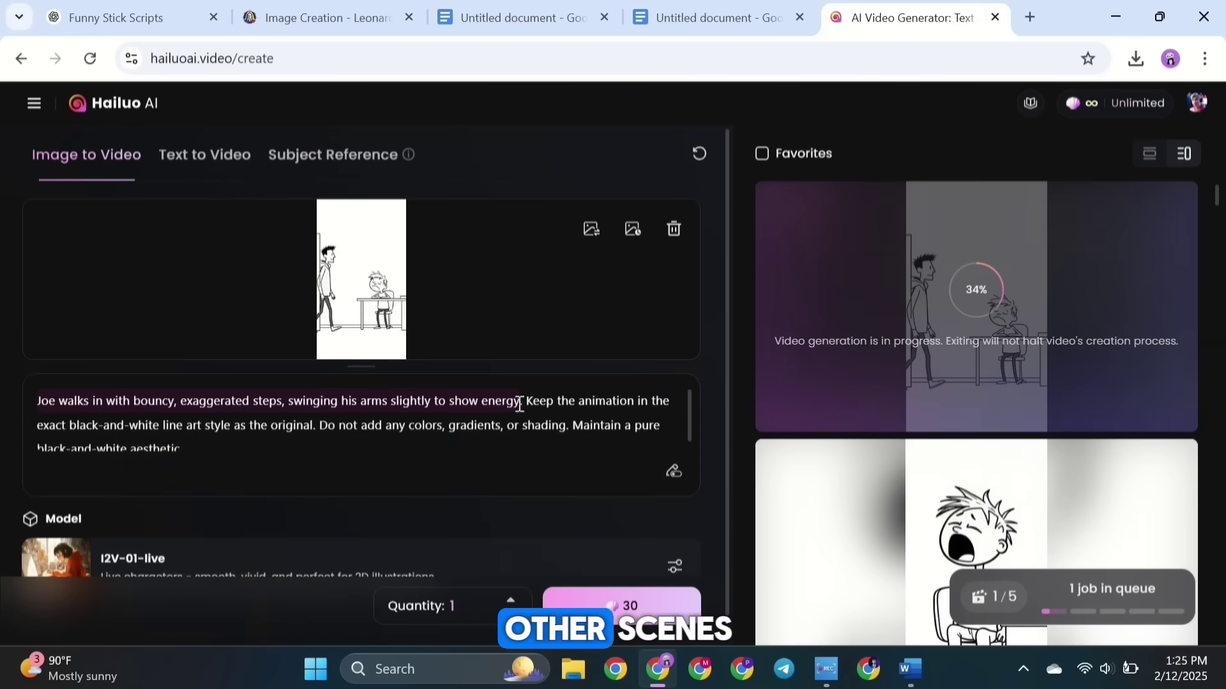
pyautogui.hotkey('ctrl', 'v')
pyautogui.hotkey('ctrl', '1')
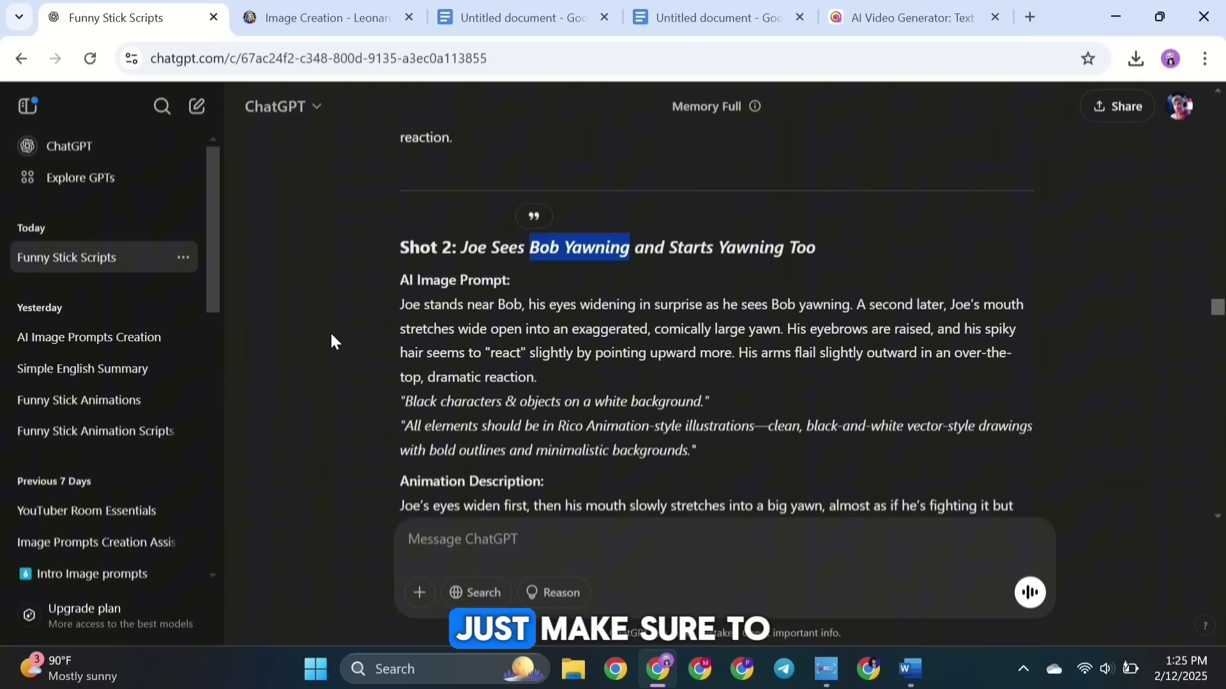
pyautogui.scroll(-6, 349, 343)
pyautogui.click(835, 33)
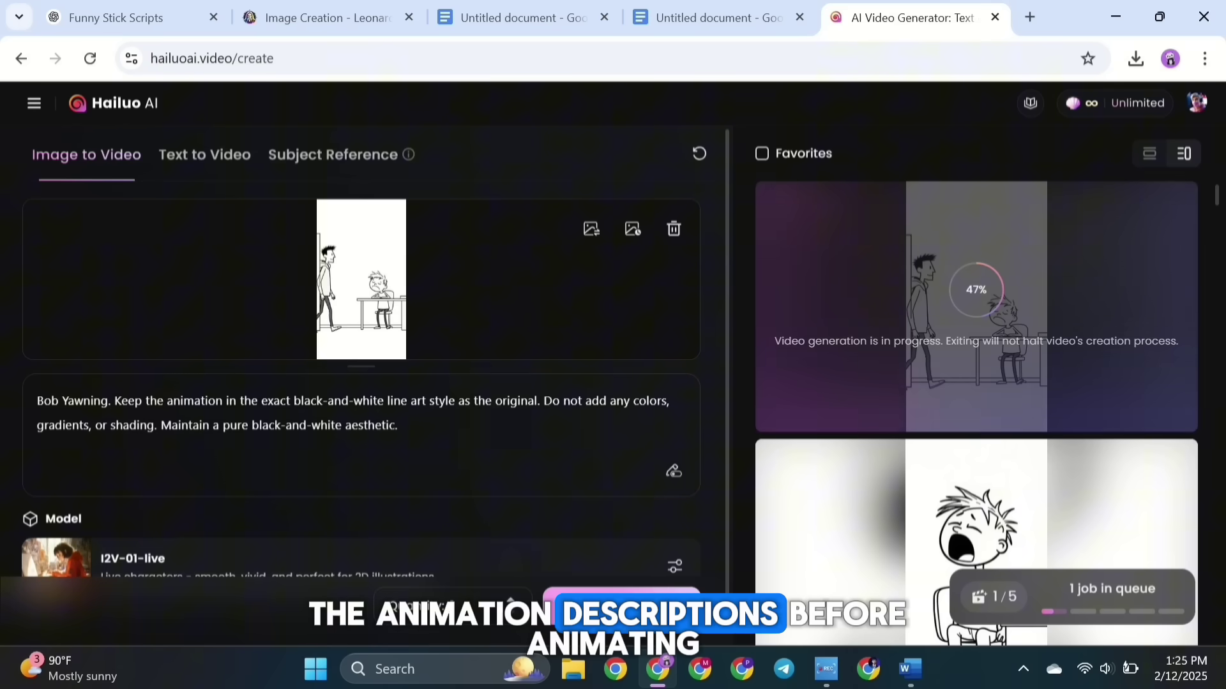
pyautogui.click(622, 603)
# Swap the start image for Joe-stands-near-Bob and paste its animation description.
pyautogui.click(312, 265)
pyautogui.click(312, 265)
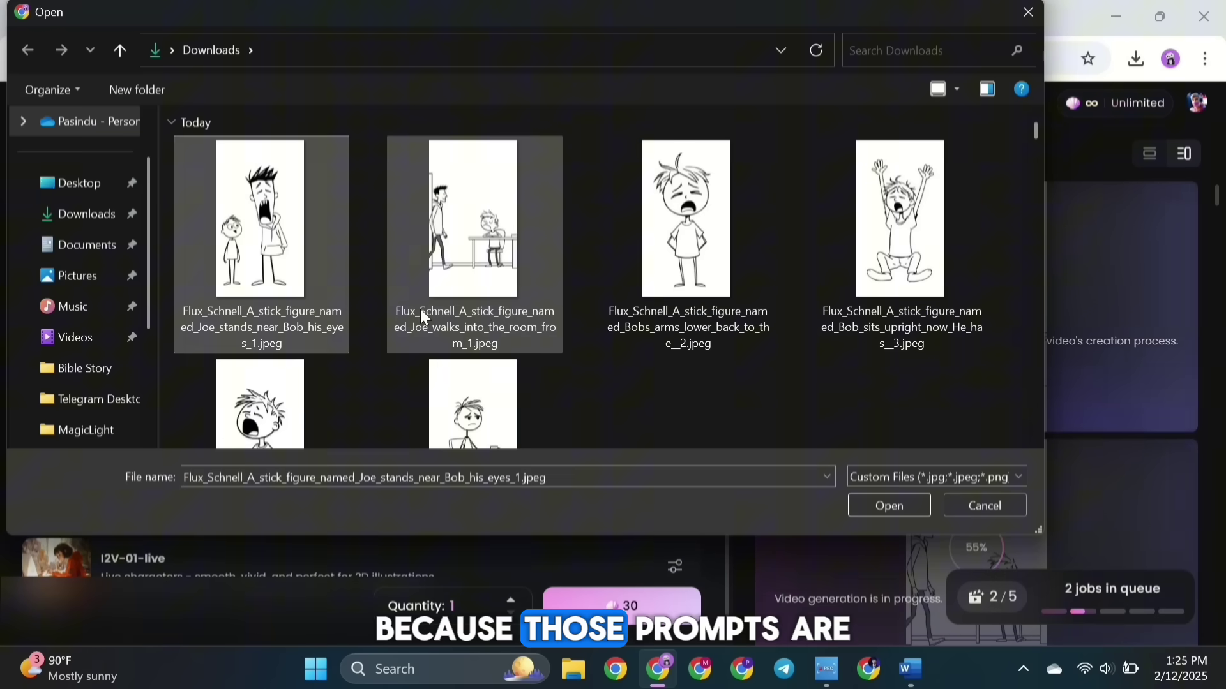
pyautogui.press('Return')
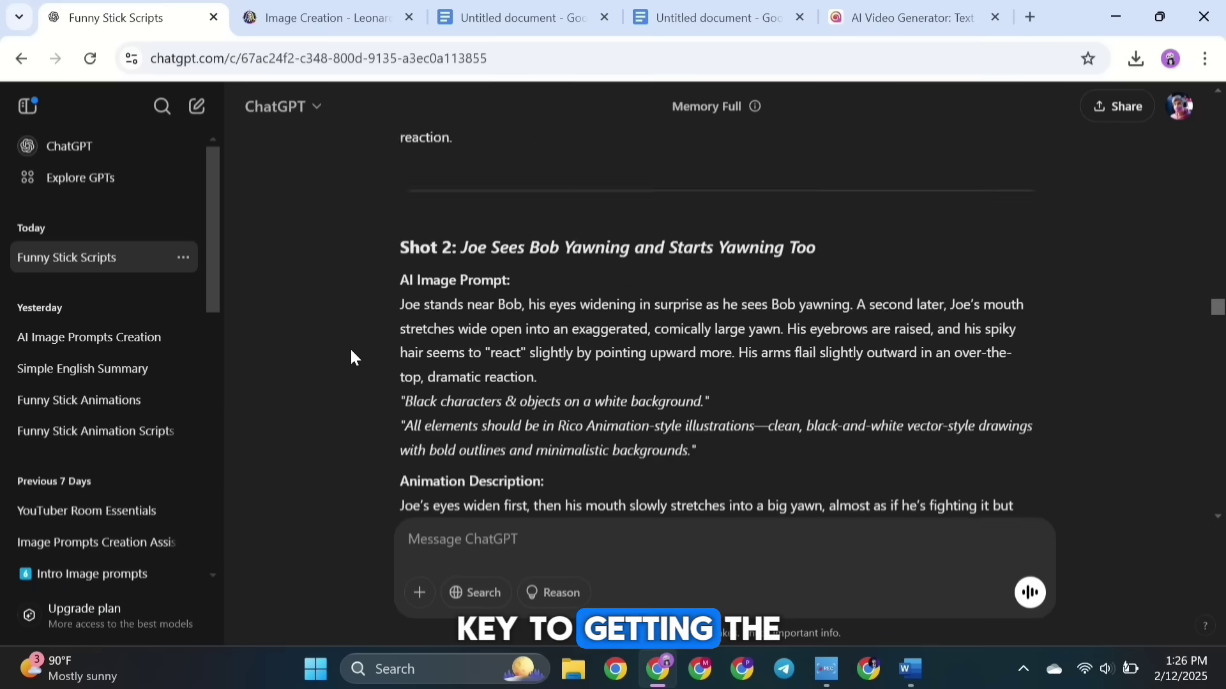
pyautogui.scroll(-3, 327, 331)
pyautogui.moveTo(373, 291); pyautogui.dragTo(689, 357)
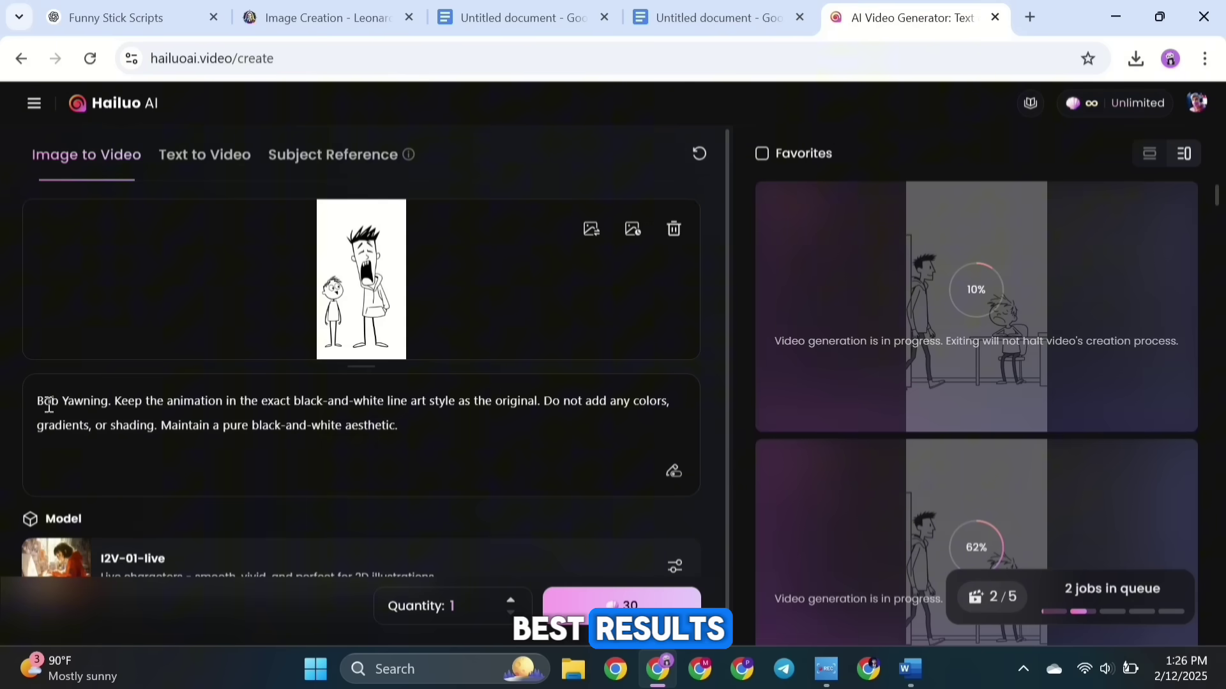
pyautogui.hotkey('ctrl', 'v')
# Copy the next animation description and select the whole prompt to replace it.
pyautogui.scroll(3, 192, 415)
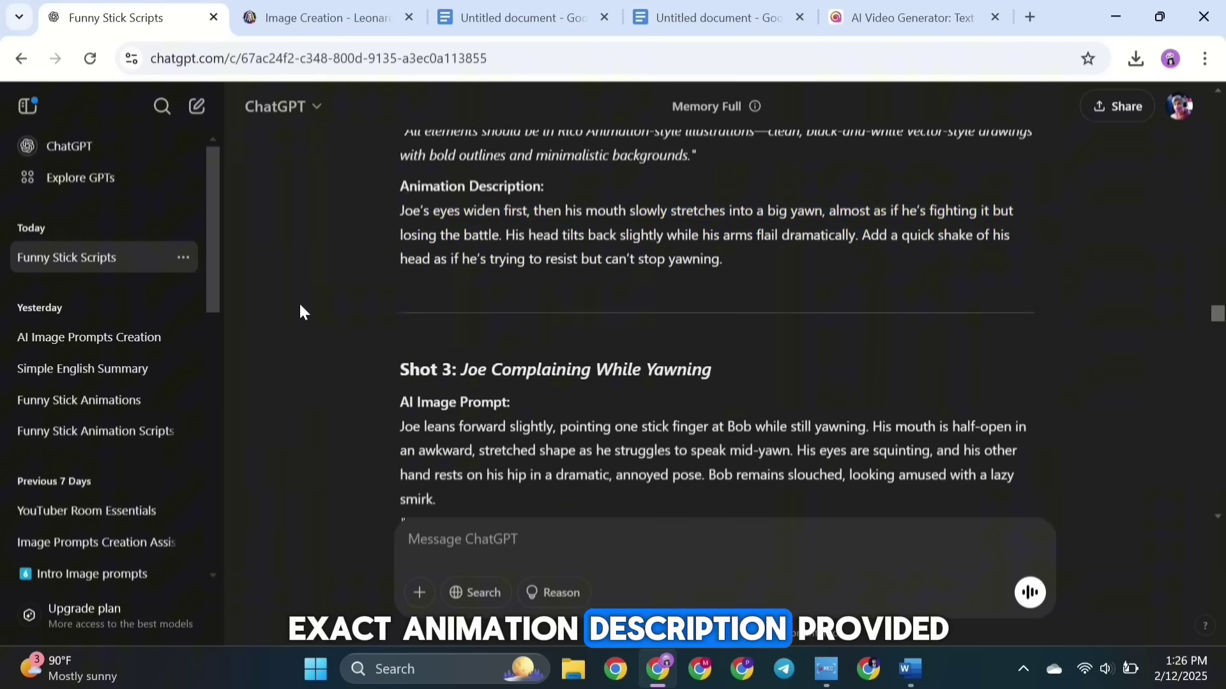
pyautogui.scroll(-4, 715, 319)
pyautogui.moveTo(396, 333); pyautogui.dragTo(673, 400)
pyautogui.rightClick(707, 387)
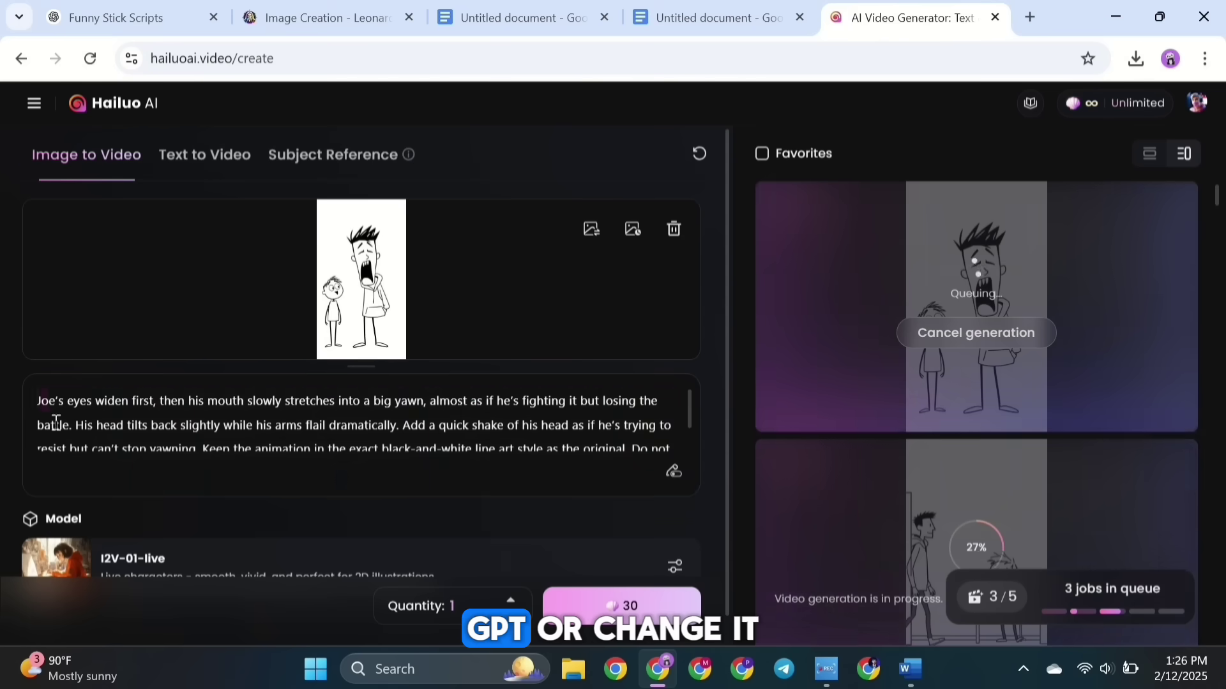
pyautogui.tripleClick(341, 451)
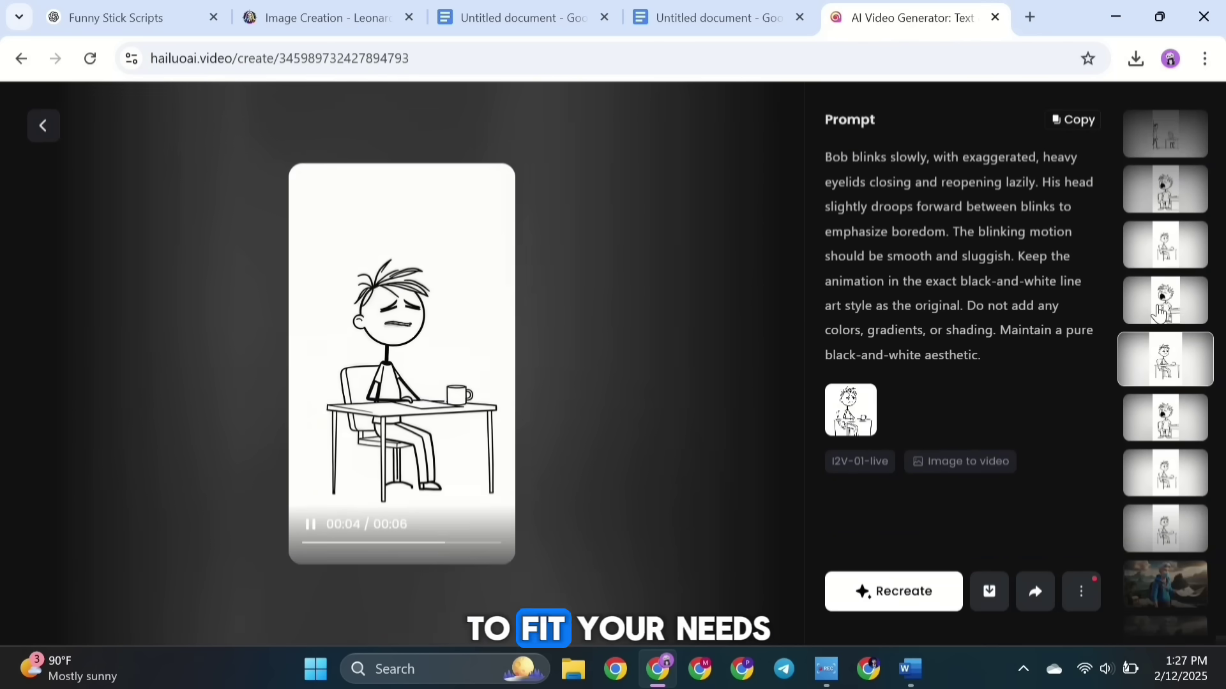
# Preview the Bob yawning, Bob dialogue and Joe walking-in clips in turn.
pyautogui.click(1160, 313)
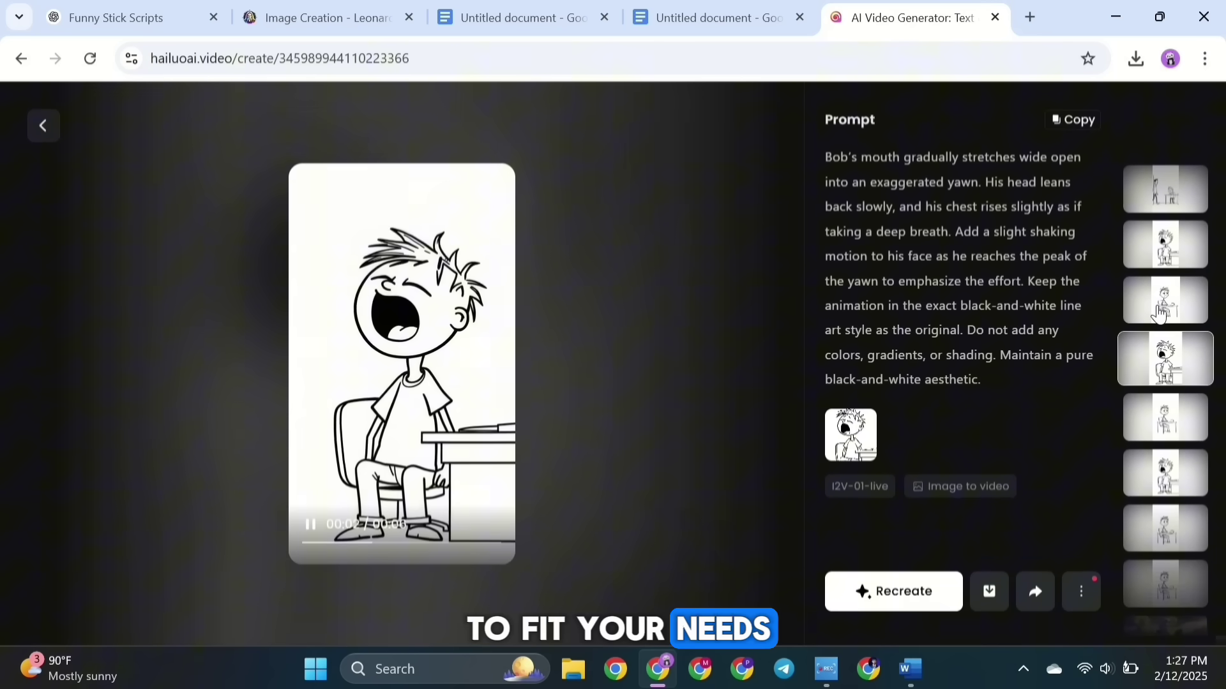
pyautogui.click(1160, 313)
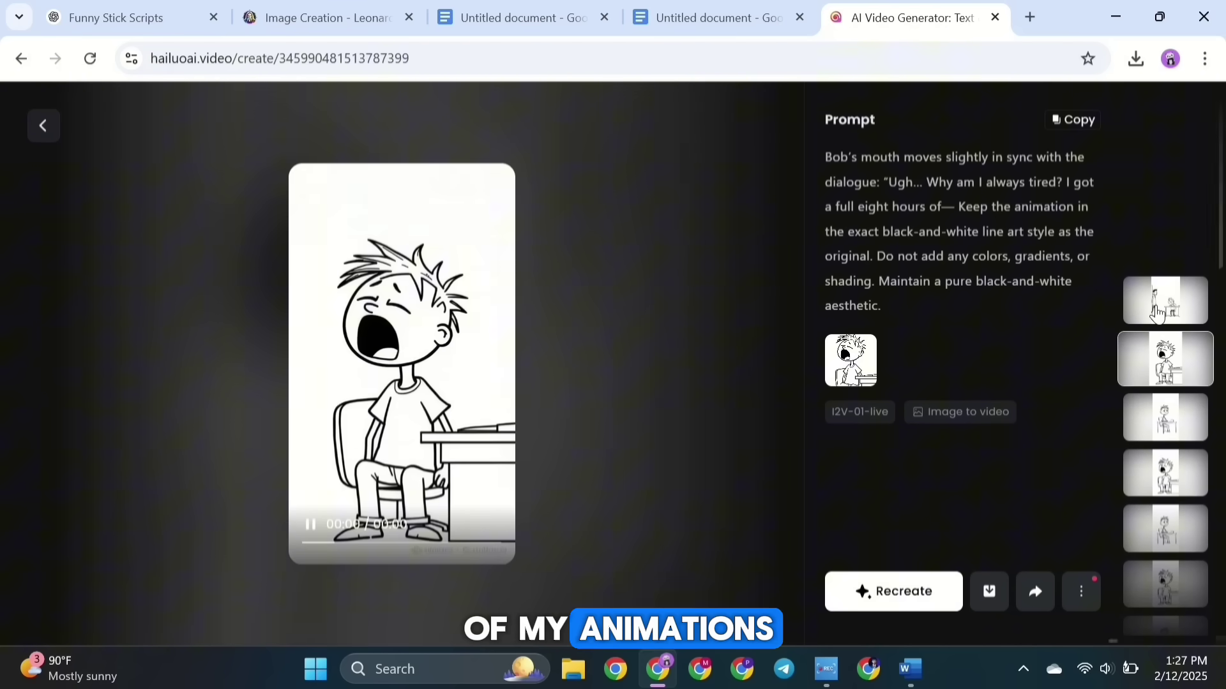
pyautogui.click(1157, 309)
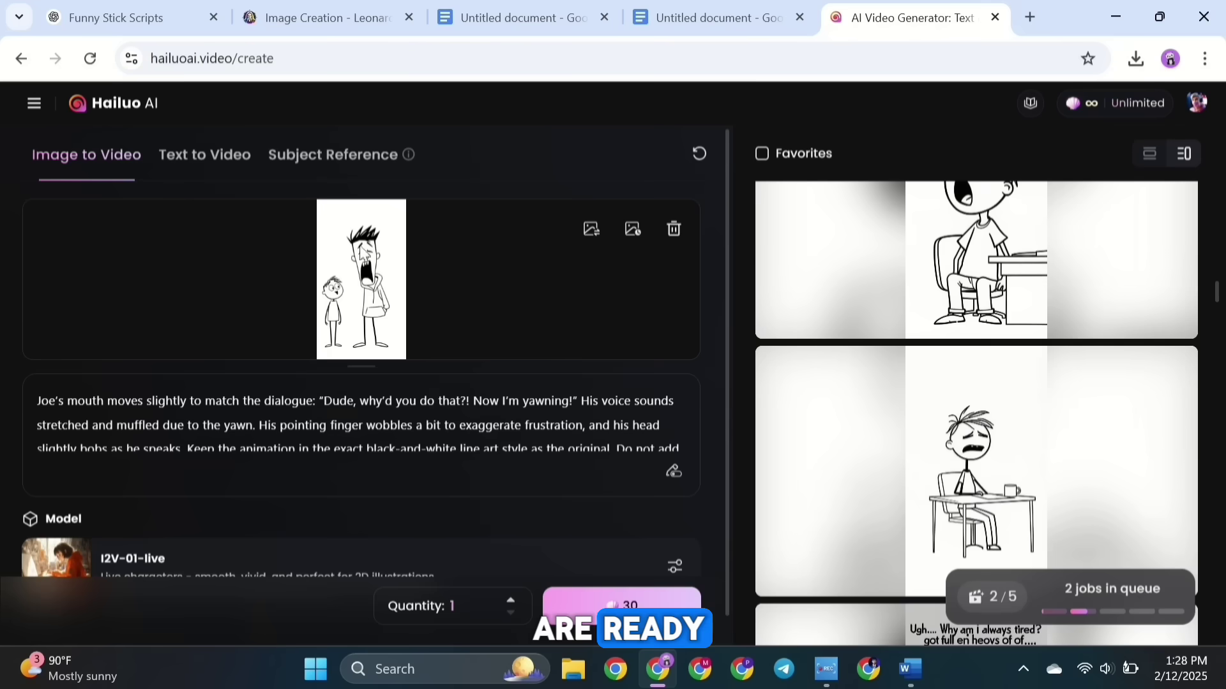
pyautogui.scroll(5, 896, 330)
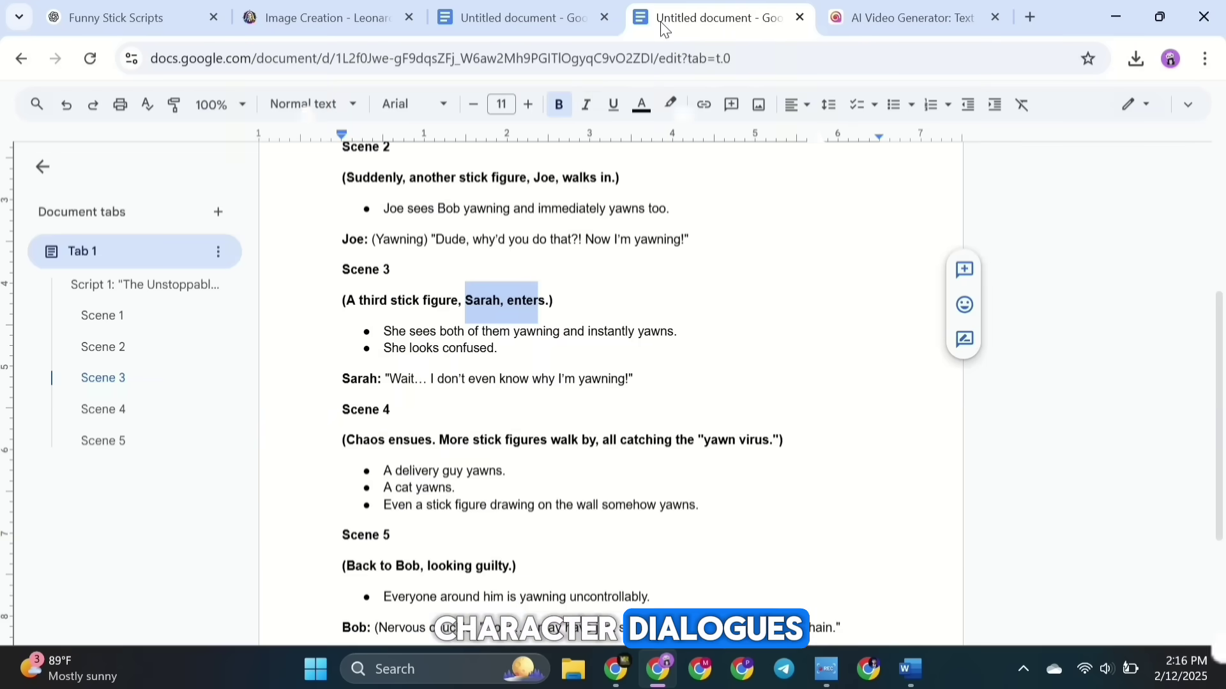
# Select the whole yawn-chain script, then search Google for 'Elevanlabs' in a new tab.
pyautogui.scroll(5, 352, 307)
pyautogui.moveTo(345, 268); pyautogui.dragTo(348, 591)
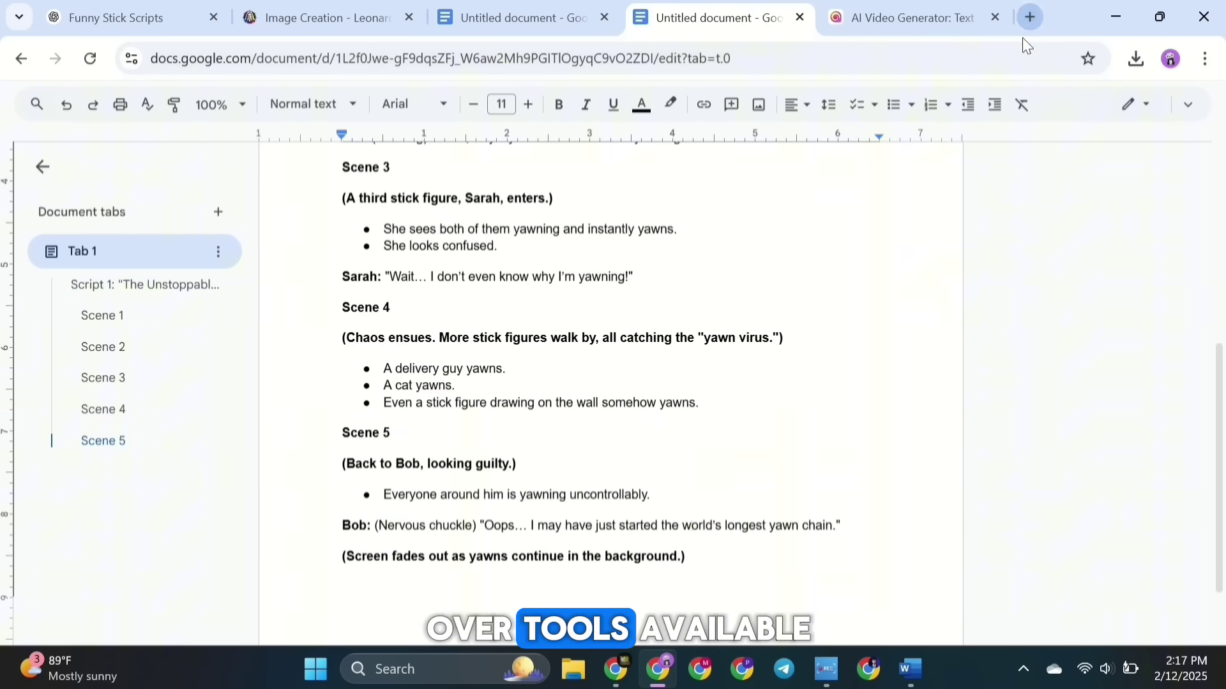
pyautogui.click(1029, 17)
pyautogui.click(626, 358)
pyautogui.write('Elevanlab')
pyautogui.write('s')
pyautogui.press('Return')
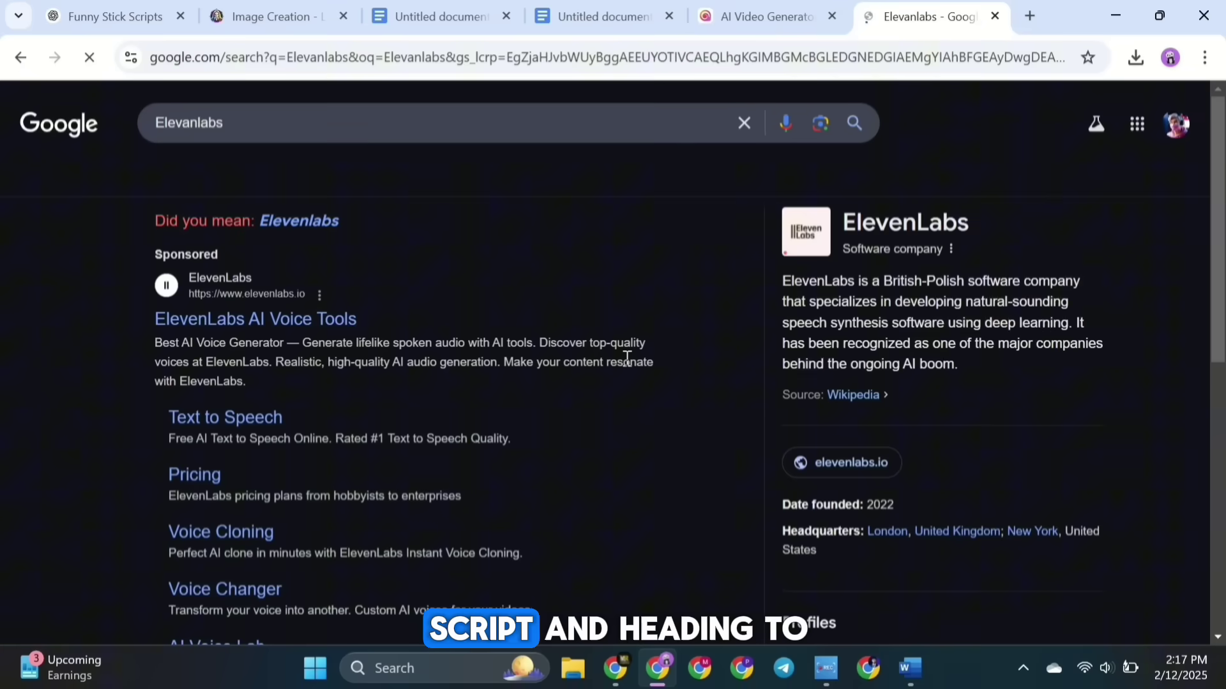
# Start a blank ElevenLabs Studio project and paste the copied script into it.
pyautogui.click(236, 328)
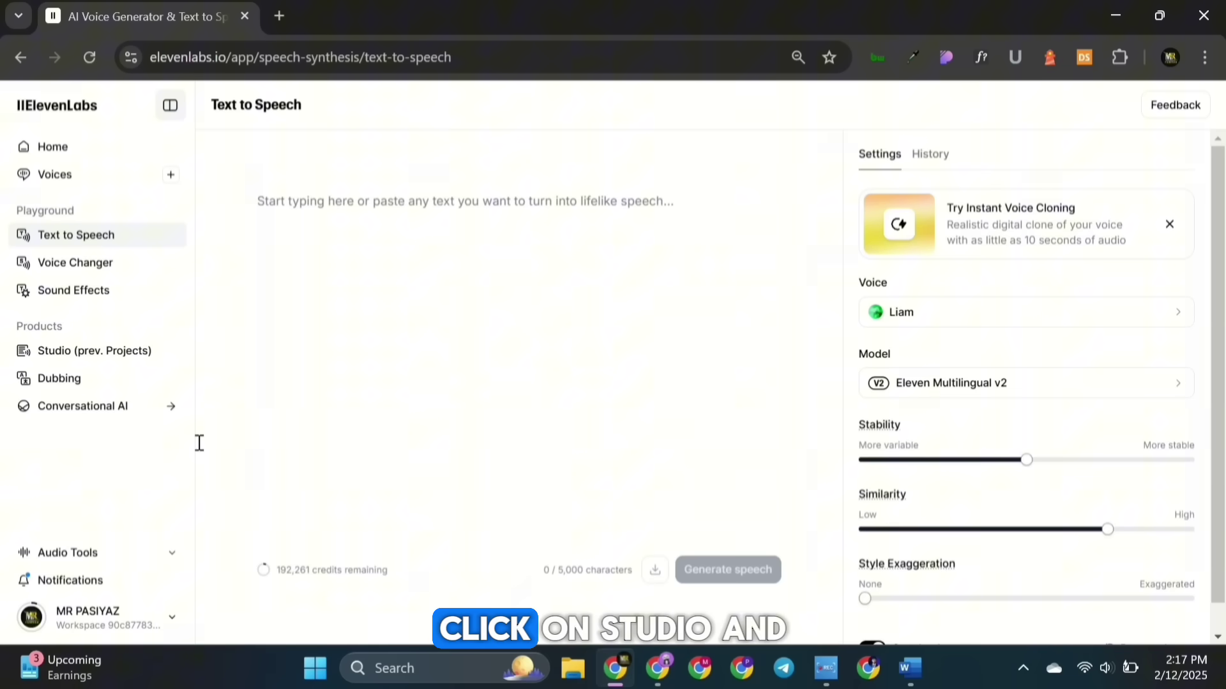
pyautogui.click(131, 354)
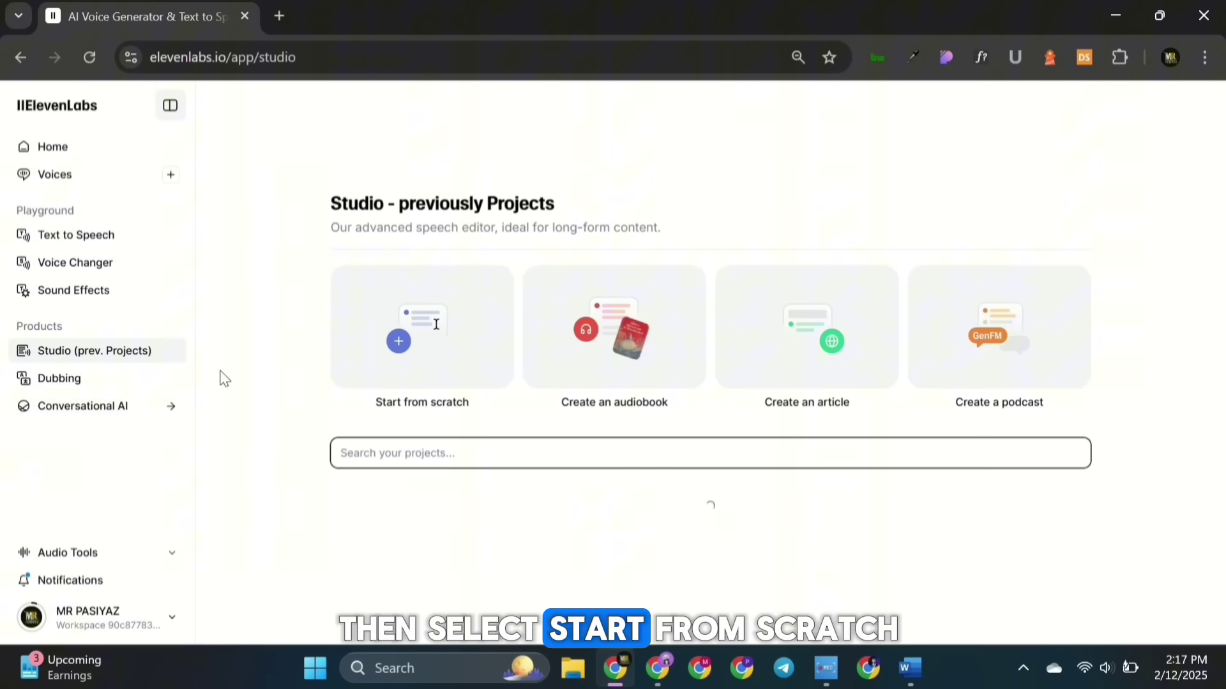
pyautogui.click(415, 329)
pyautogui.click(499, 301)
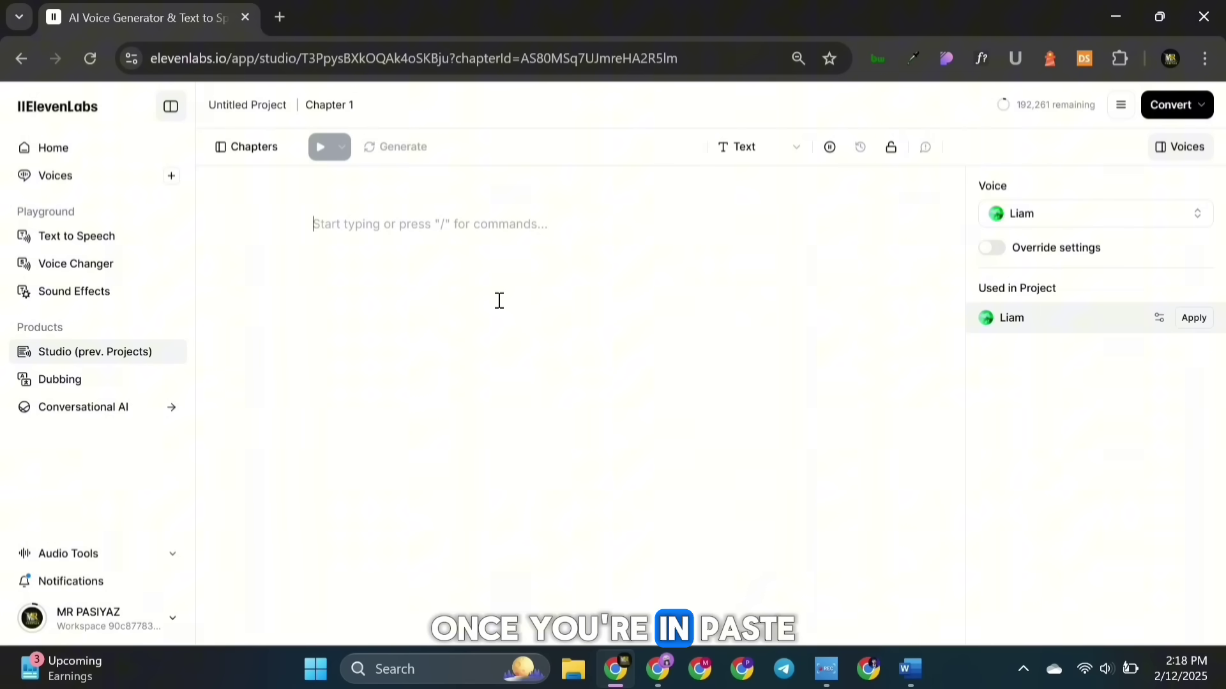
pyautogui.hotkey('ctrl', 'v')
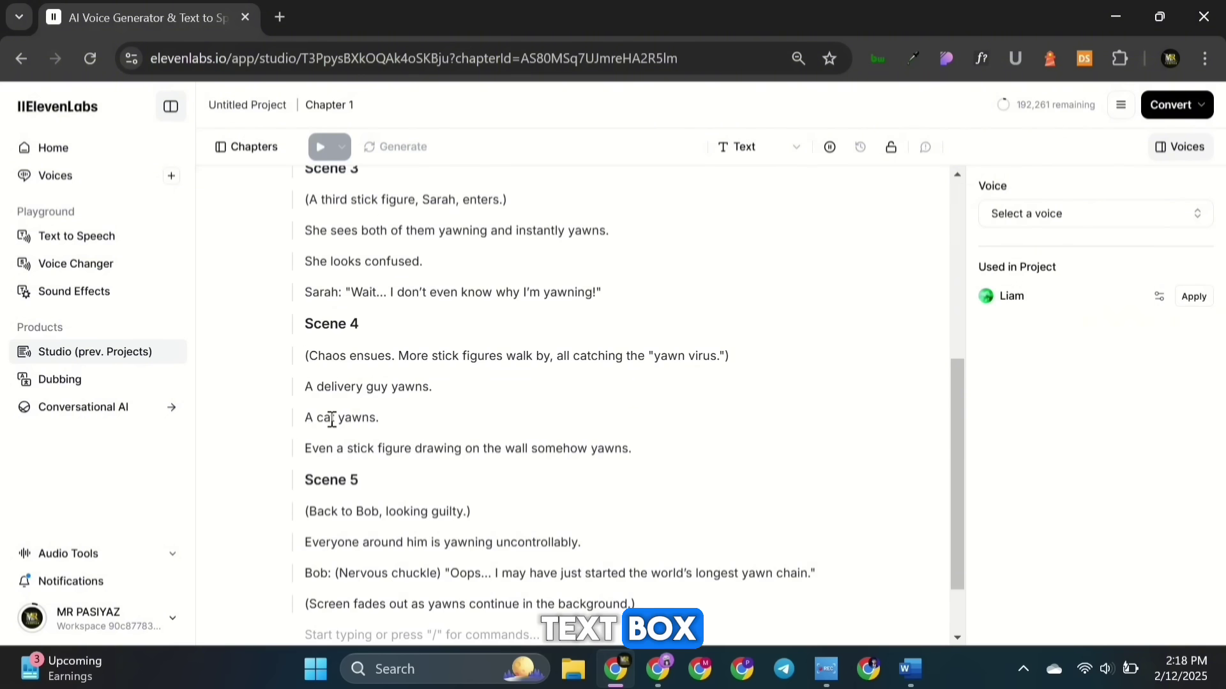
# Delete the Scene 1–5 headings, narration and stage directions, keeping only dialogue lines.
pyautogui.scroll(10, 306, 449)
pyautogui.moveTo(517, 355); pyautogui.dragTo(304, 223)
pyautogui.press('BackSpace')
pyautogui.moveTo(593, 350); pyautogui.dragTo(305, 285)
pyautogui.press('BackSpace')
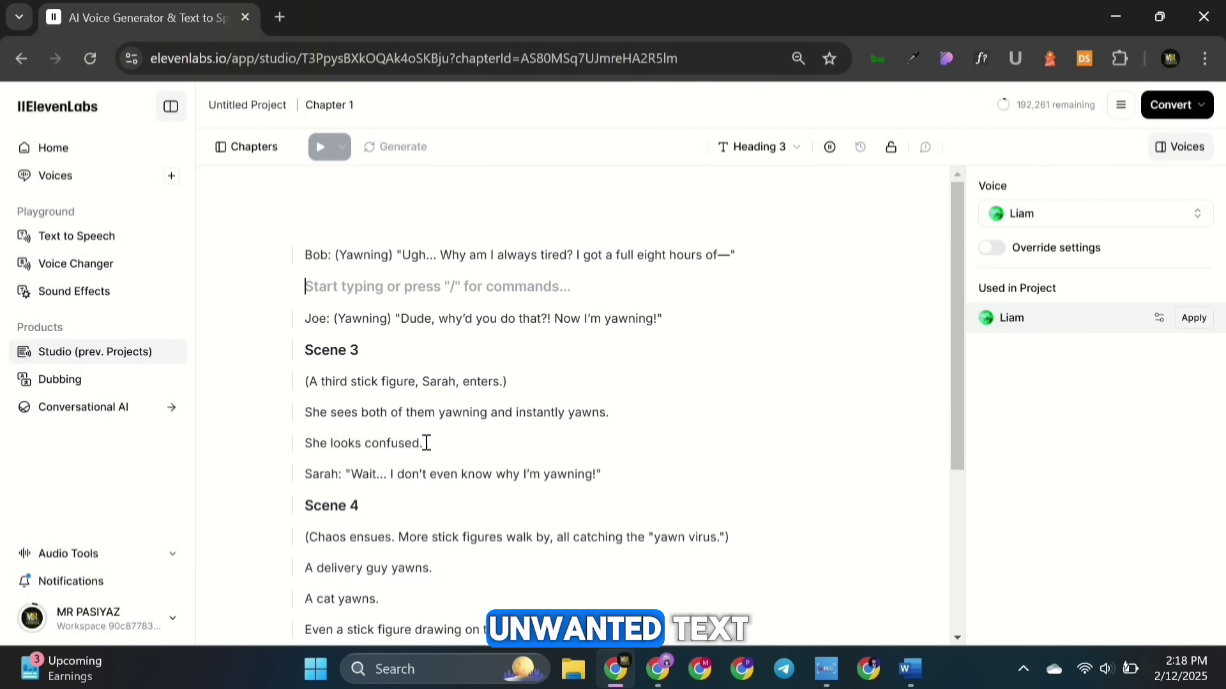
pyautogui.moveTo(424, 440); pyautogui.dragTo(304, 350)
pyautogui.press('BackSpace')
pyautogui.moveTo(632, 537); pyautogui.dragTo(319, 426)
pyautogui.press('BackSpace')
pyautogui.moveTo(823, 540); pyautogui.dragTo(465, 509)
pyautogui.press('BackSpace')
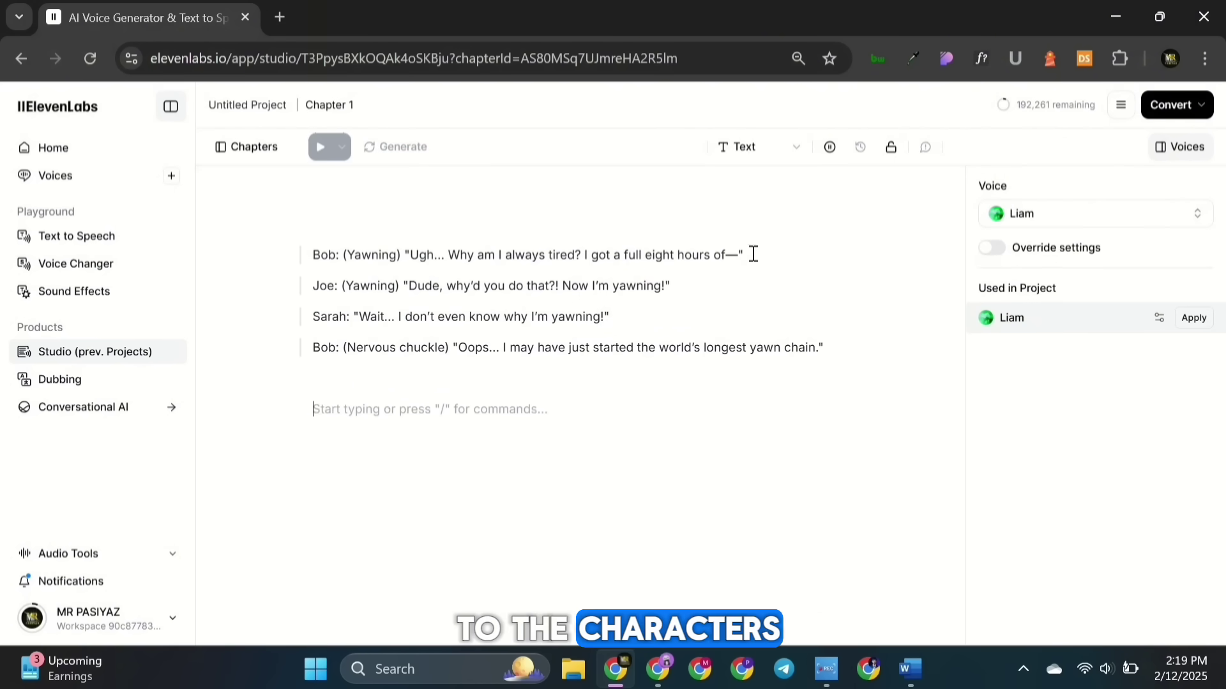
# Give both of Bob's lines the Michael C. Vincent voice after previewing Ben.
pyautogui.click(1095, 213)
pyautogui.scroll(-3, 1021, 383)
pyautogui.click(868, 377)
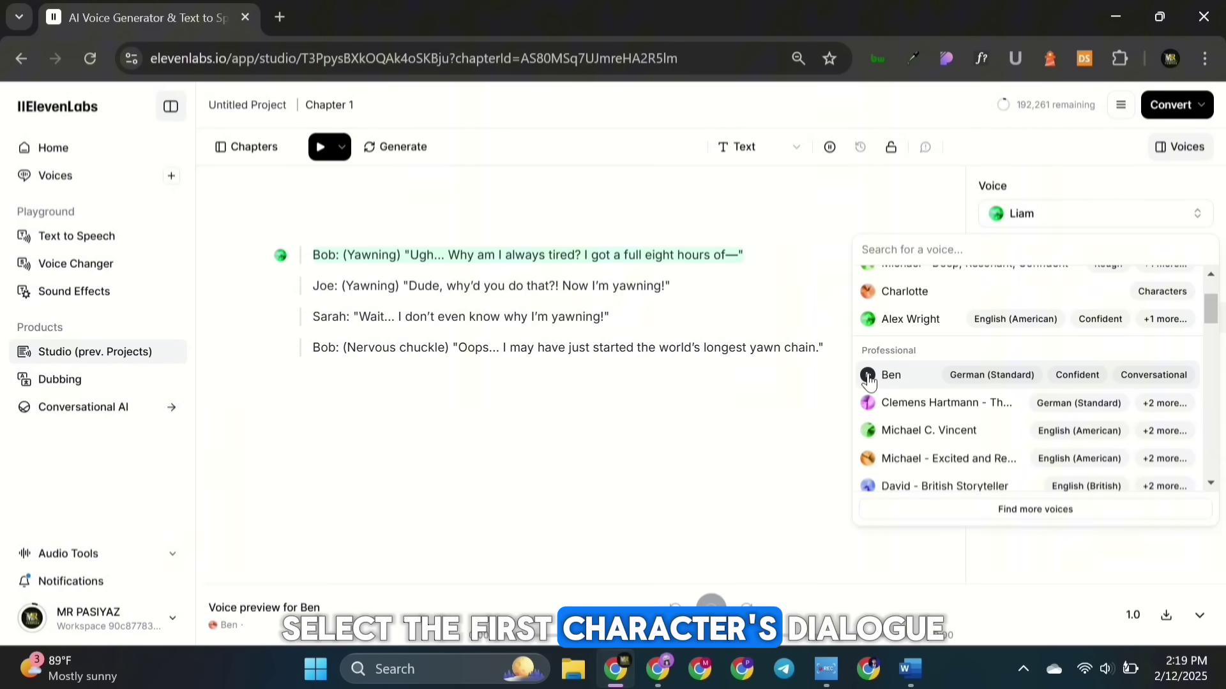
pyautogui.click(869, 430)
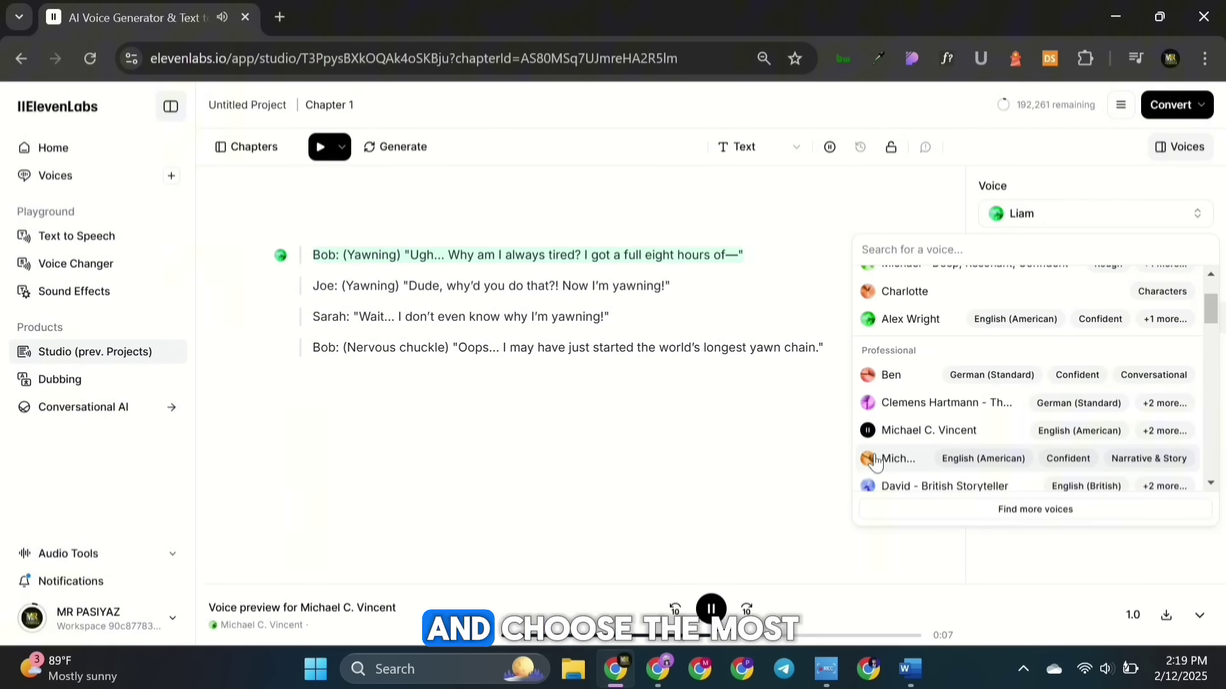
pyautogui.click(896, 459)
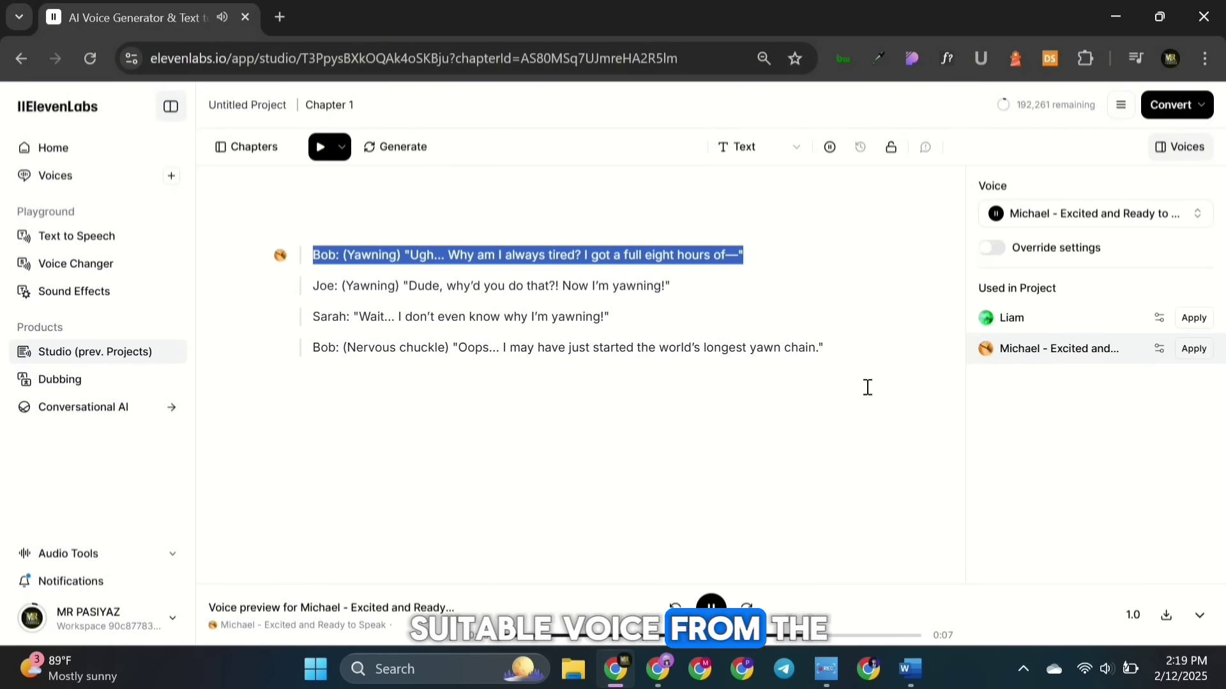
pyautogui.moveTo(818, 348); pyautogui.dragTo(292, 349)
pyautogui.click(1193, 349)
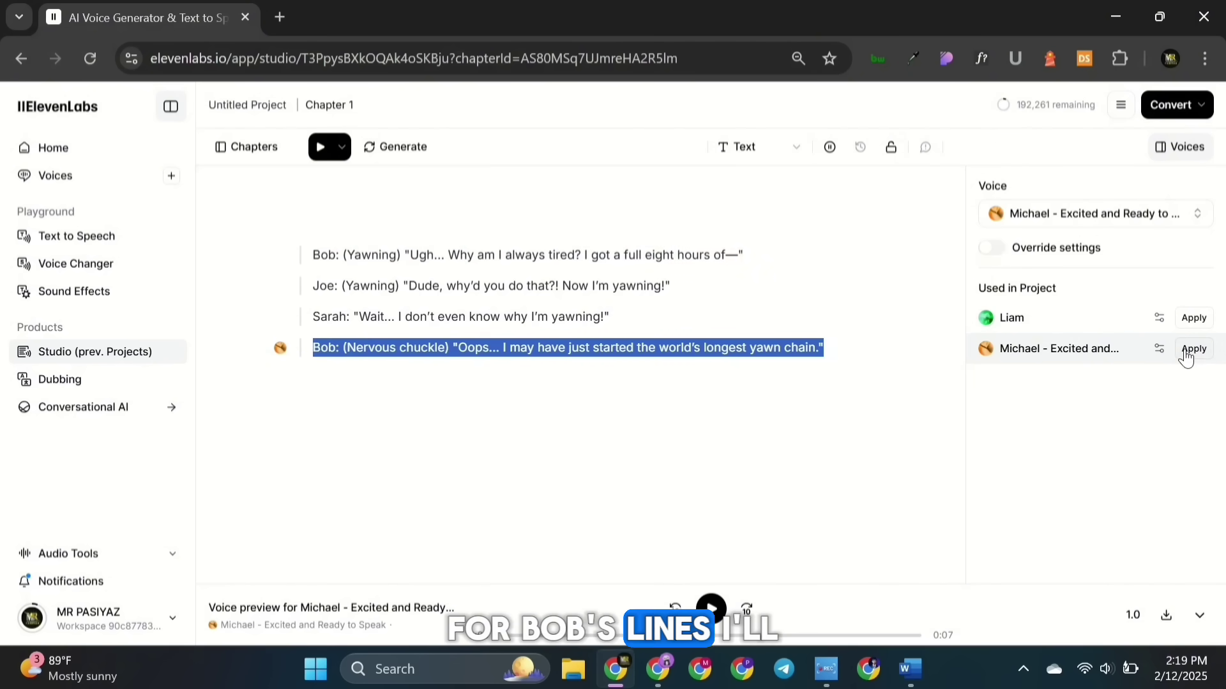
# Assign the Alex Wright voice to Joe's line and Laura to Sarah's line.
pyautogui.click(676, 286)
pyautogui.click(1191, 224)
pyautogui.scroll(-2, 944, 405)
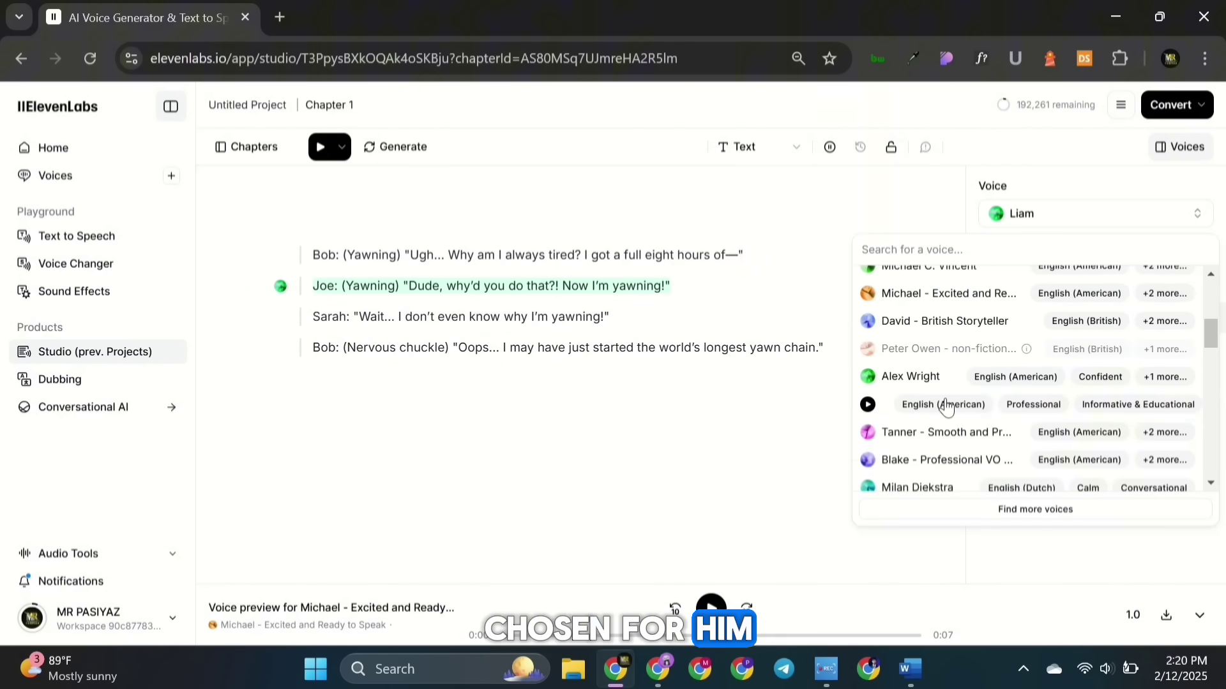
pyautogui.click(878, 378)
pyautogui.click(600, 316)
pyautogui.click(1191, 214)
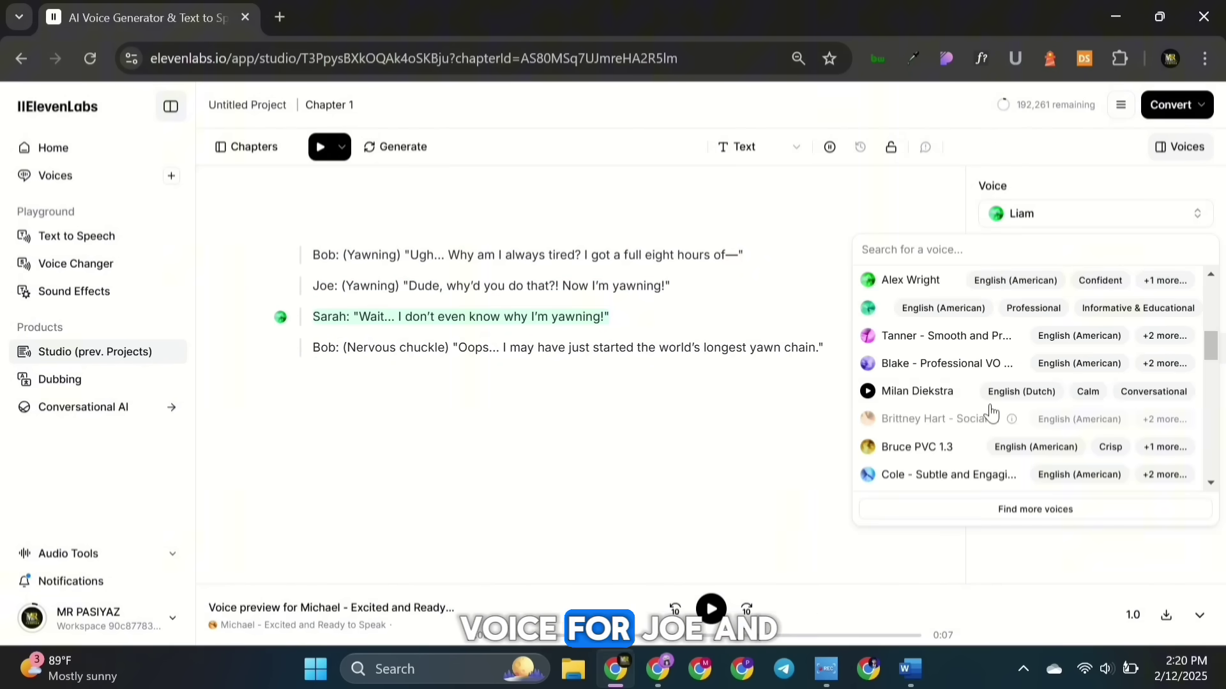
pyautogui.scroll(-3, 930, 390)
pyautogui.click(895, 438)
# Remove the 'Bob: (Yawning)' label and convert the whole project to audio.
pyautogui.moveTo(403, 254); pyautogui.dragTo(312, 254)
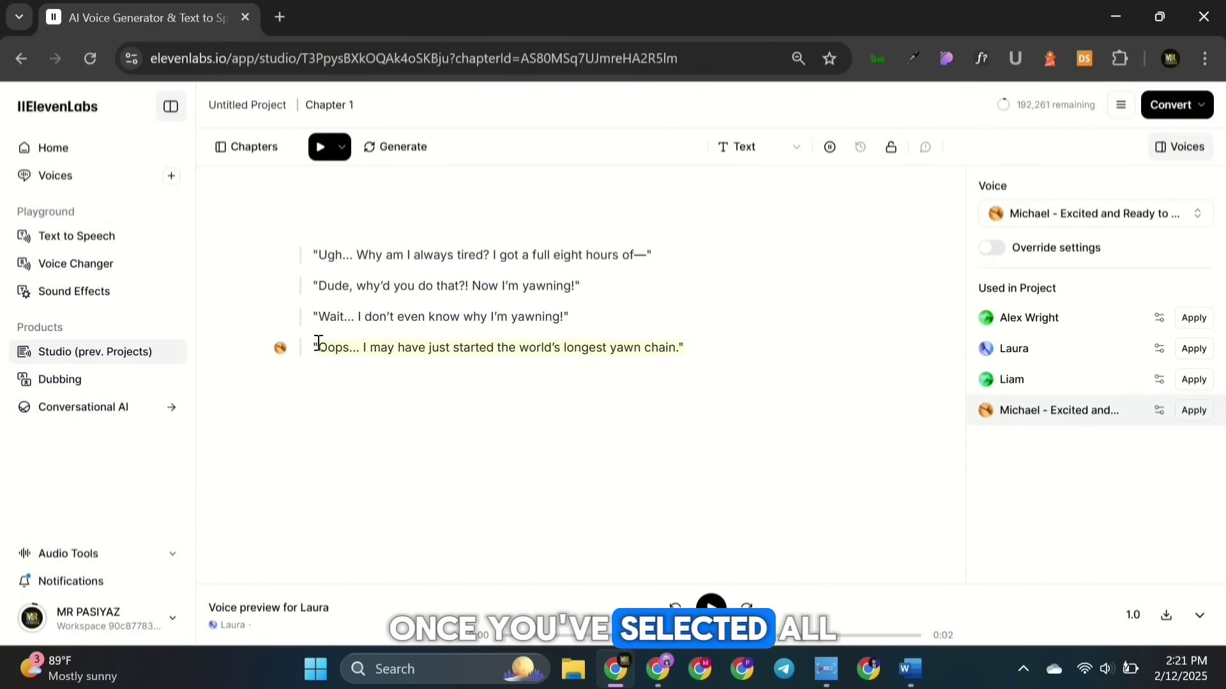
pyautogui.click(767, 265)
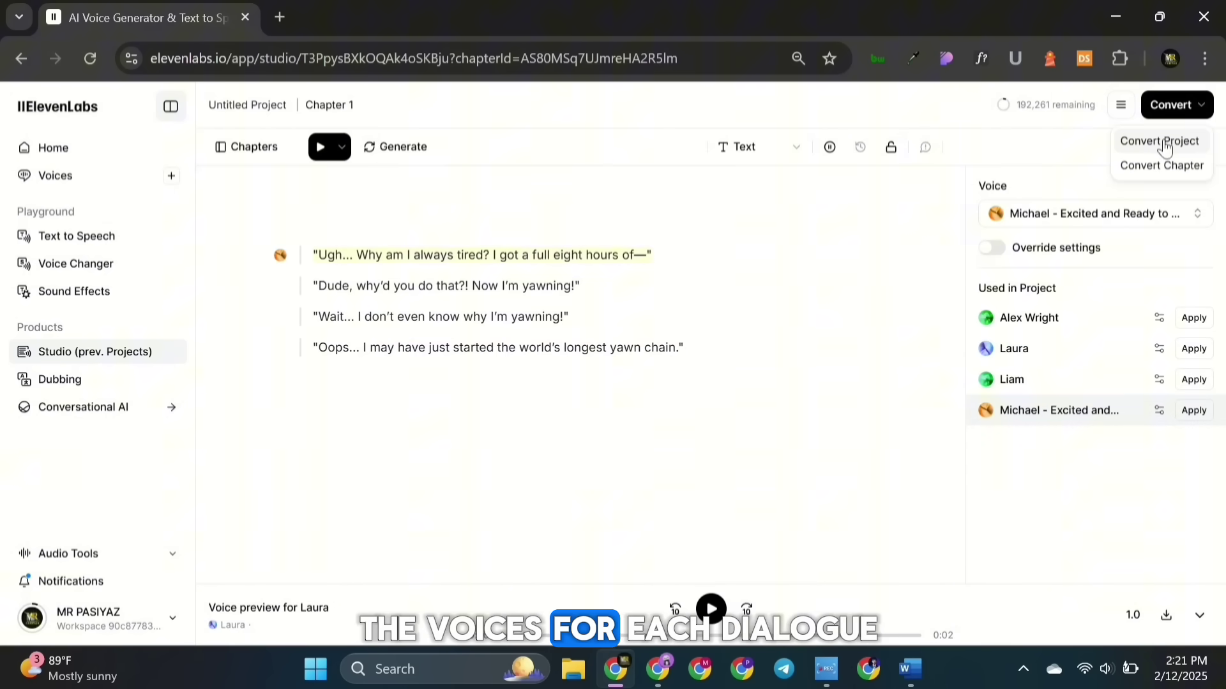
pyautogui.click(1159, 142)
pyautogui.click(778, 411)
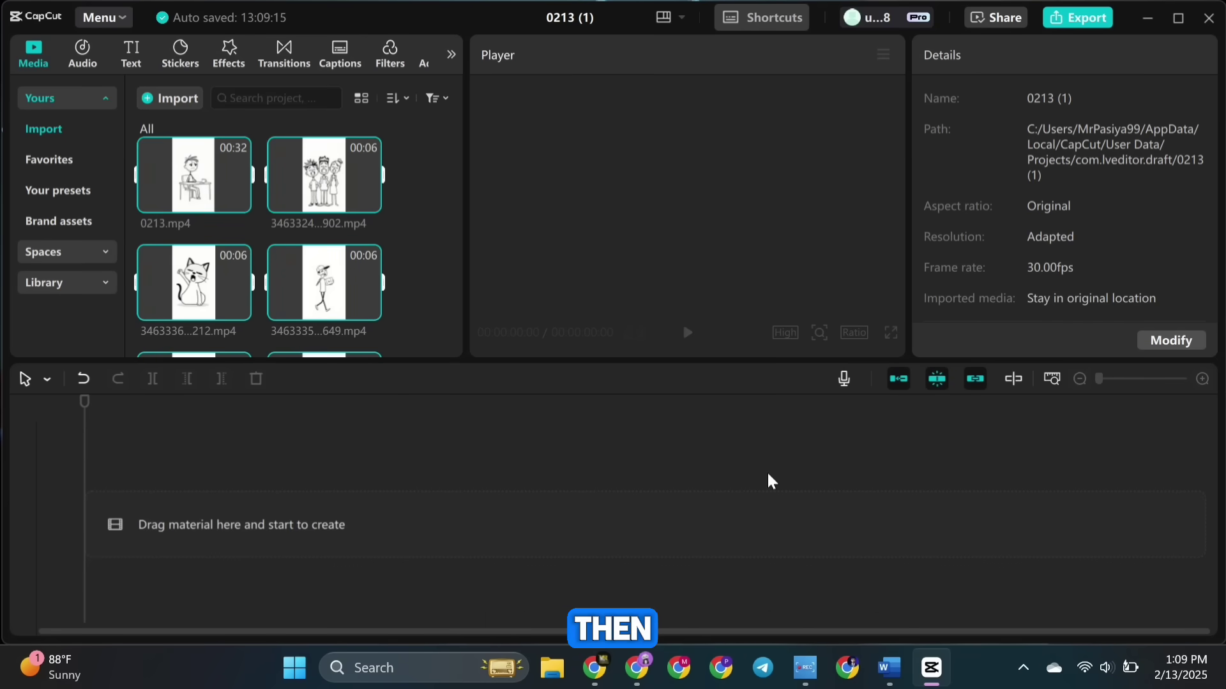
# Add all imported clips to the timeline, reorder them into story order and trim the opening.
pyautogui.moveTo(217, 185); pyautogui.dragTo(178, 504)
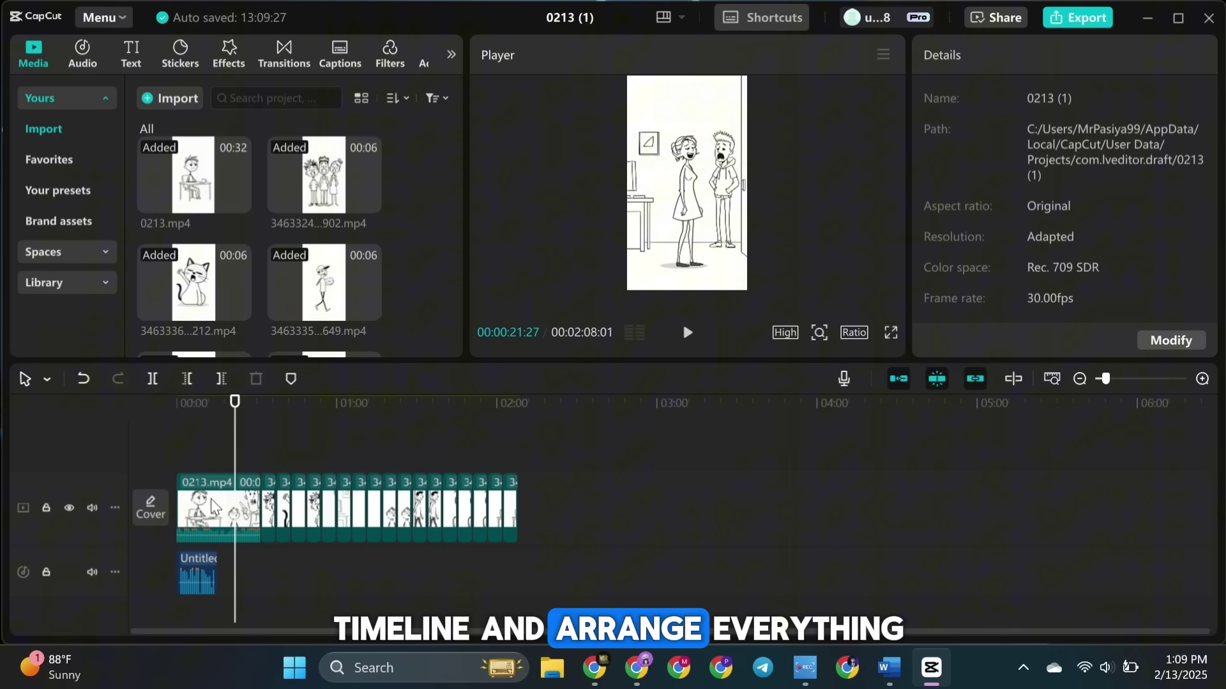
pyautogui.click(212, 506)
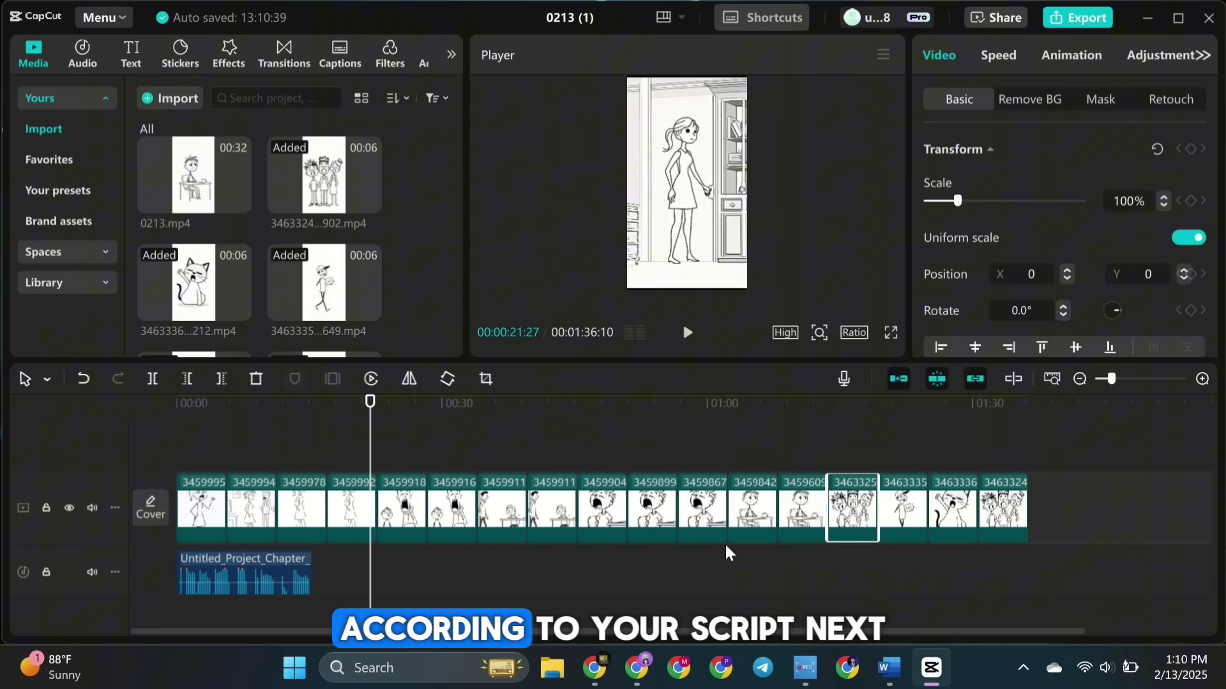
pyautogui.moveTo(728, 511); pyautogui.dragTo(450, 506)
pyautogui.moveTo(651, 506); pyautogui.dragTo(219, 506)
pyautogui.click(251, 506)
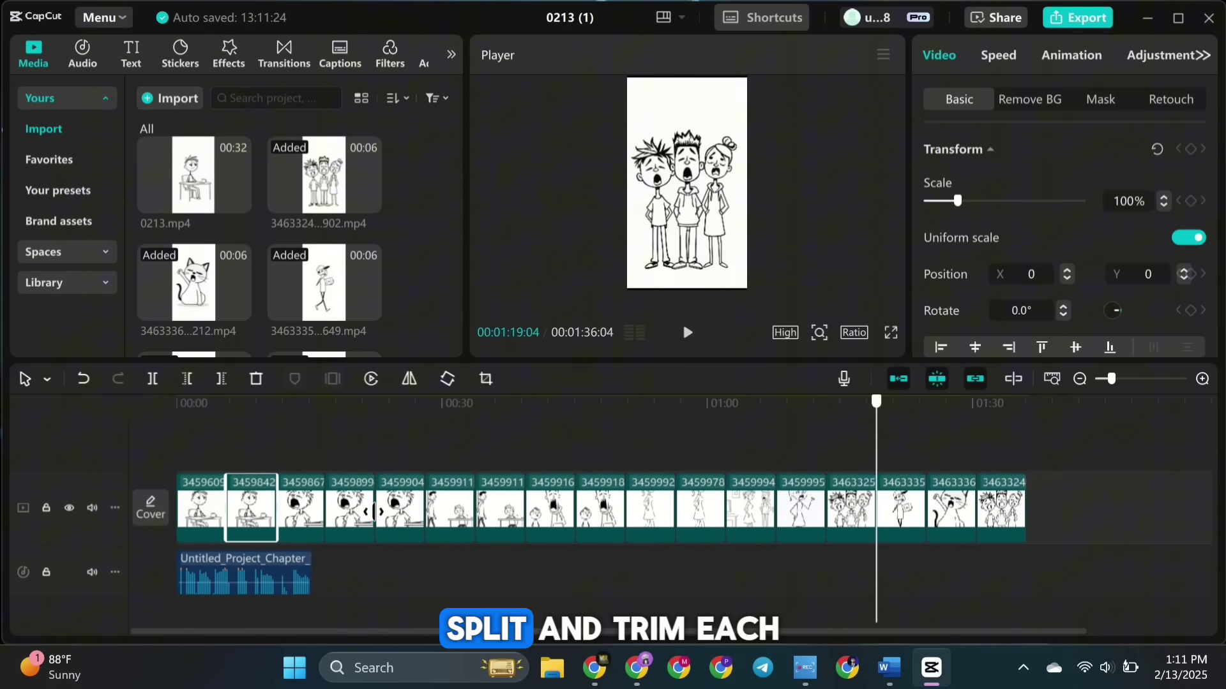
pyautogui.moveTo(373, 511); pyautogui.dragTo(348, 511)
# Delete the unneeded scene clips, including 3463336, trimming the clip at the playhead.
pyautogui.click(256, 378)
pyautogui.click(280, 402)
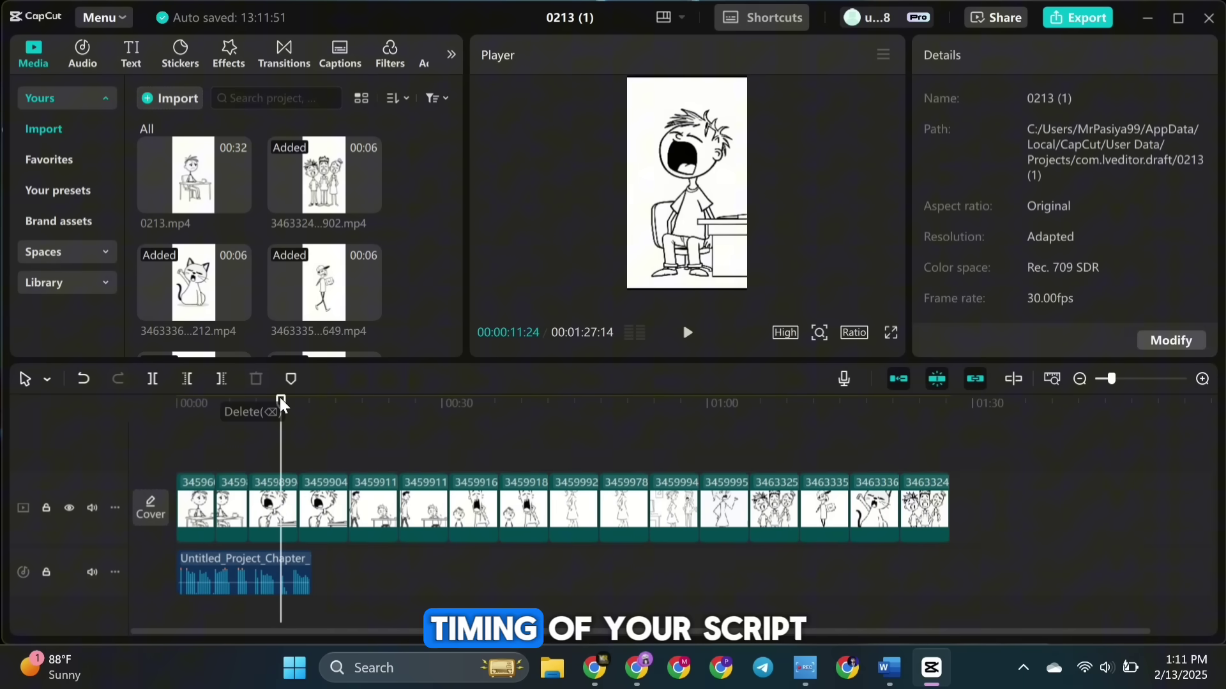
pyautogui.click(323, 506)
pyautogui.press('Delete')
pyautogui.click(356, 506)
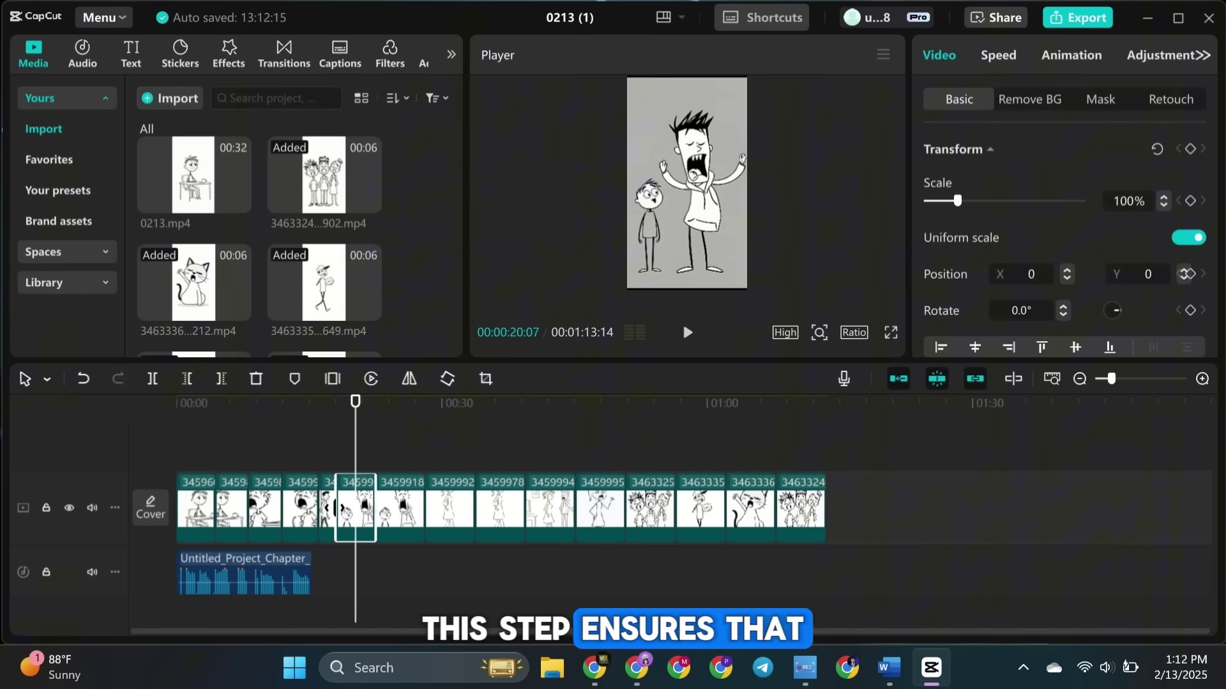
pyautogui.click(584, 507)
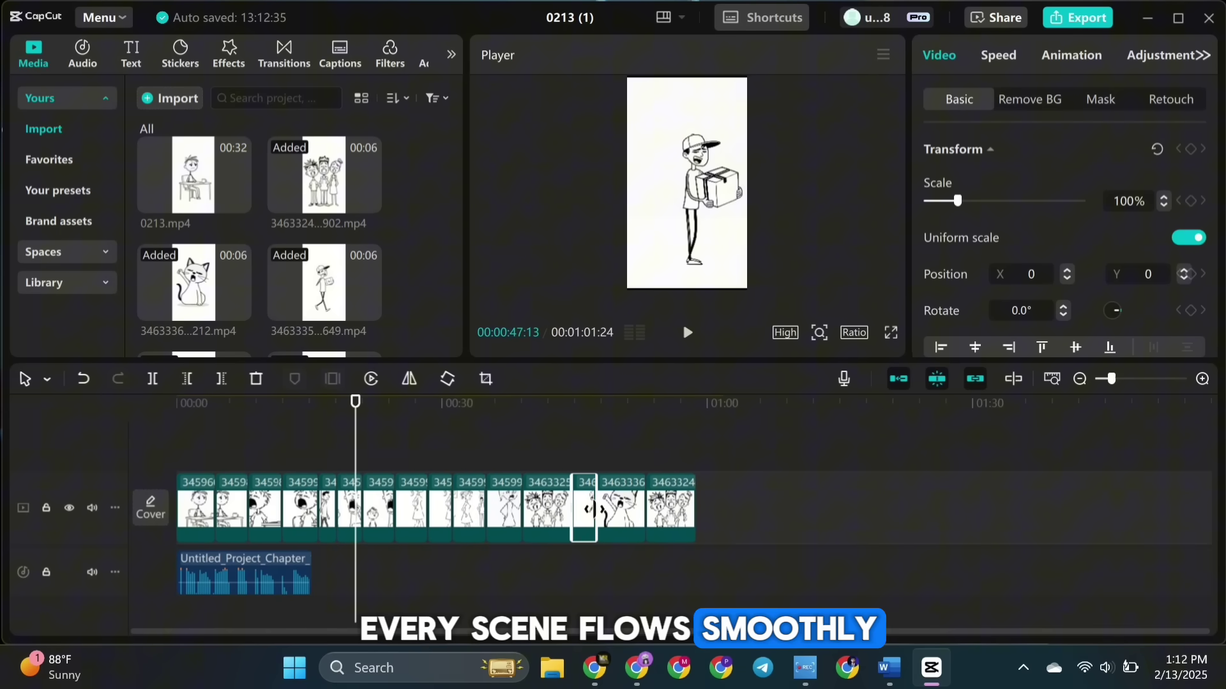
pyautogui.press('Delete')
pyautogui.click(607, 508)
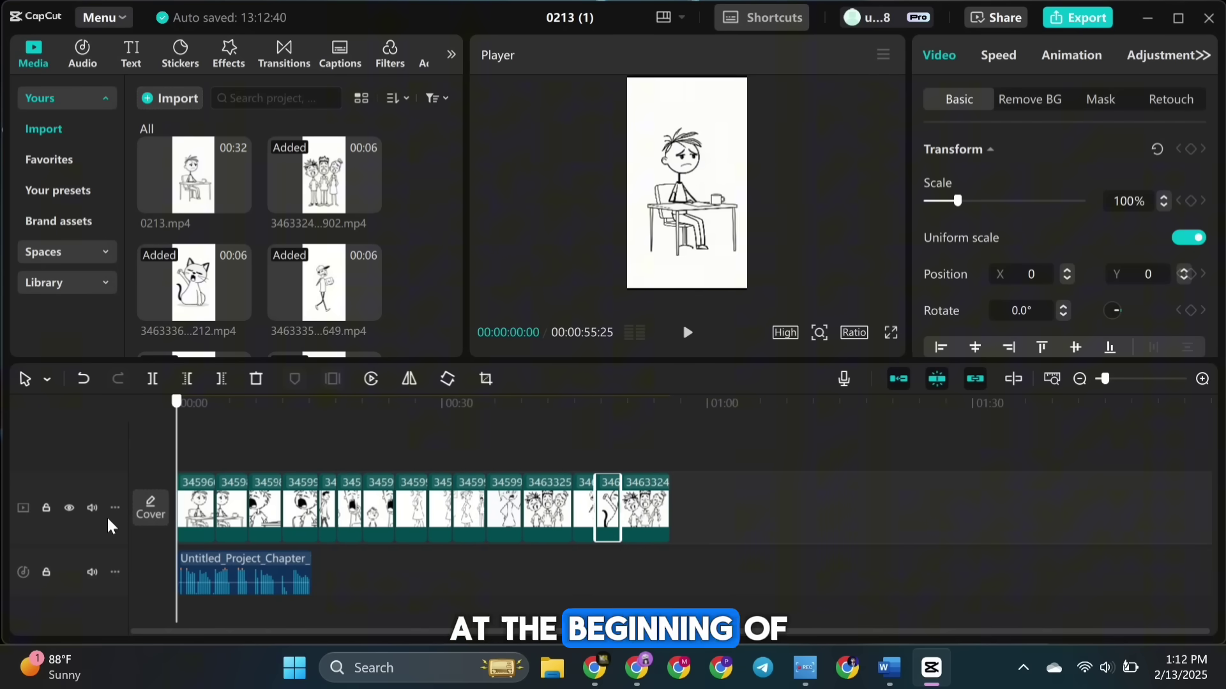
# Add the 'Here it is' text template and change its text to 'The Unstopabble Yawn'.
pyautogui.click(131, 54)
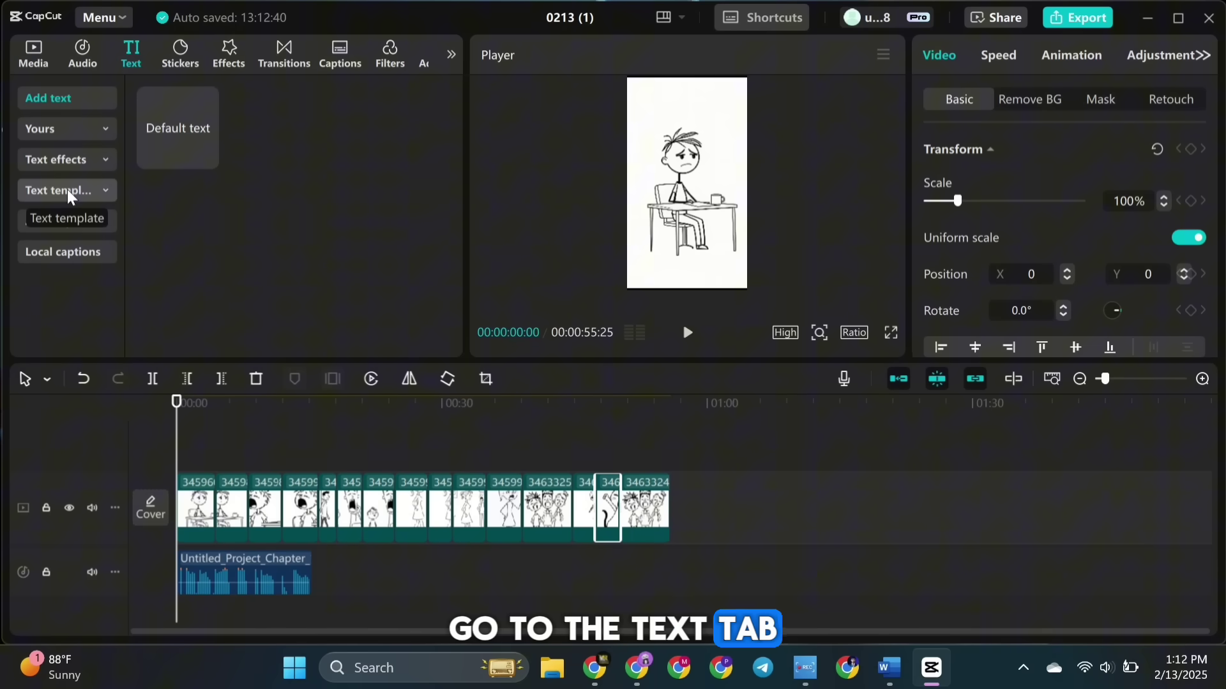
pyautogui.click(70, 191)
pyautogui.scroll(-5, 230, 268)
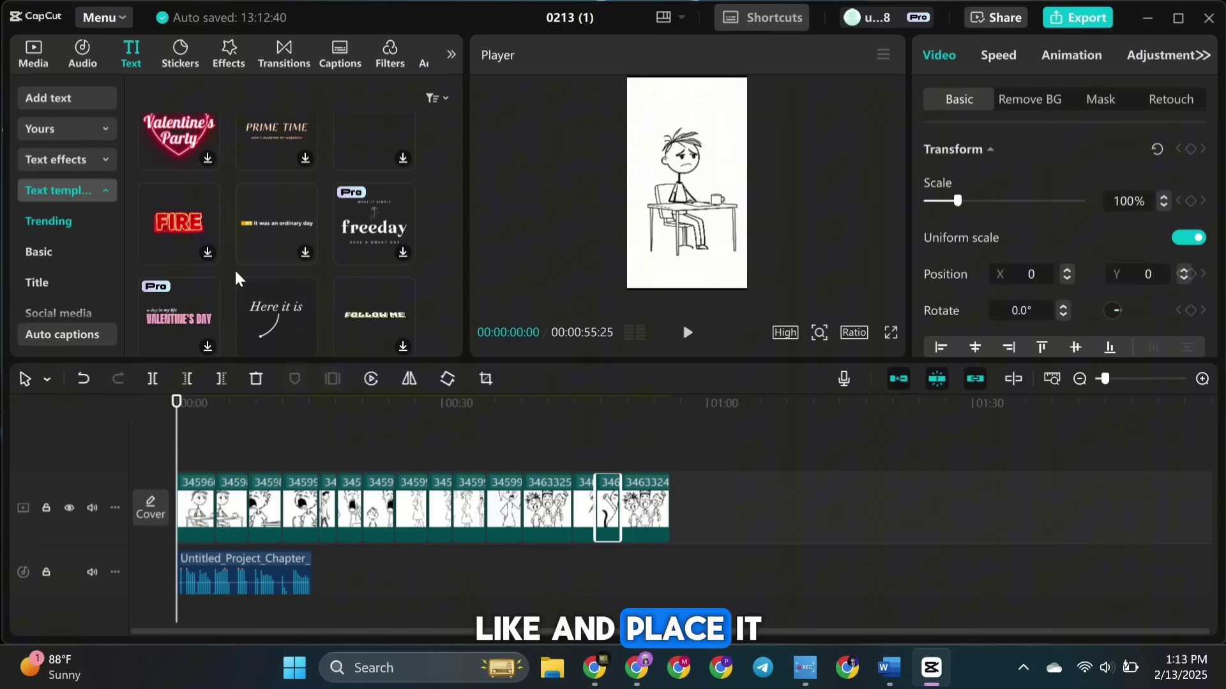
pyautogui.click(278, 316)
pyautogui.click(306, 347)
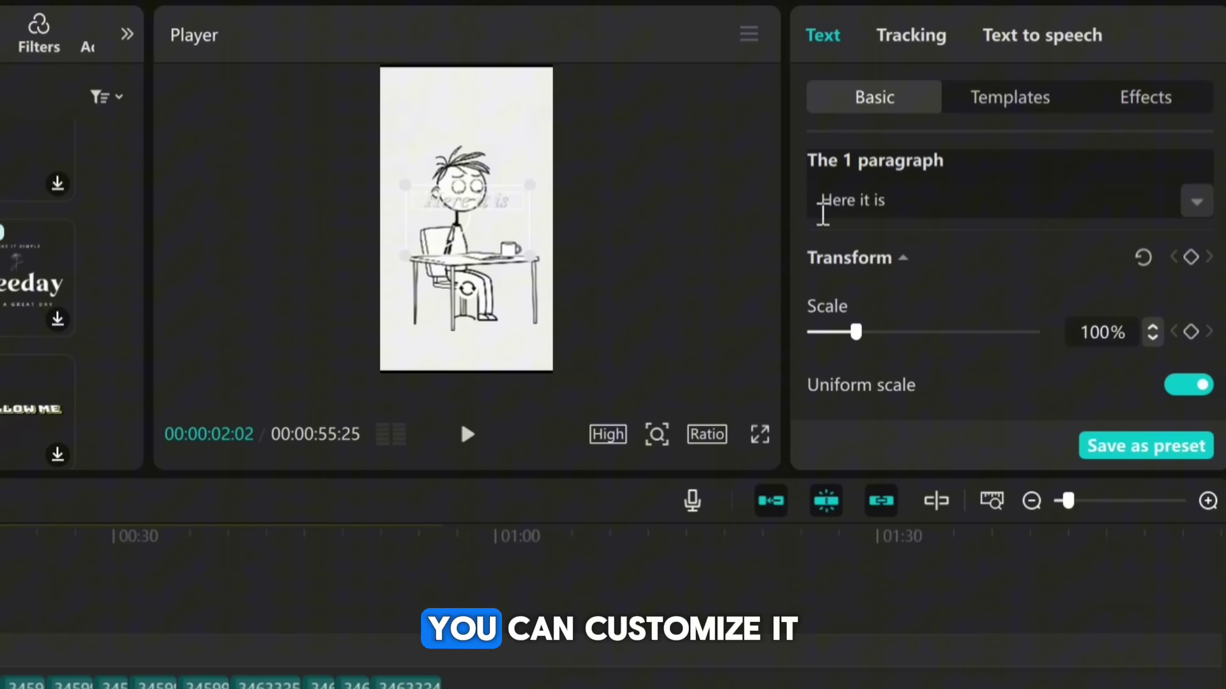
pyautogui.hotkey('ctrl', 'a')
pyautogui.write('huge yawn')
pyautogui.hotkey('ctrl', 'a')
pyautogui.write('The Unstopabble Yawn')
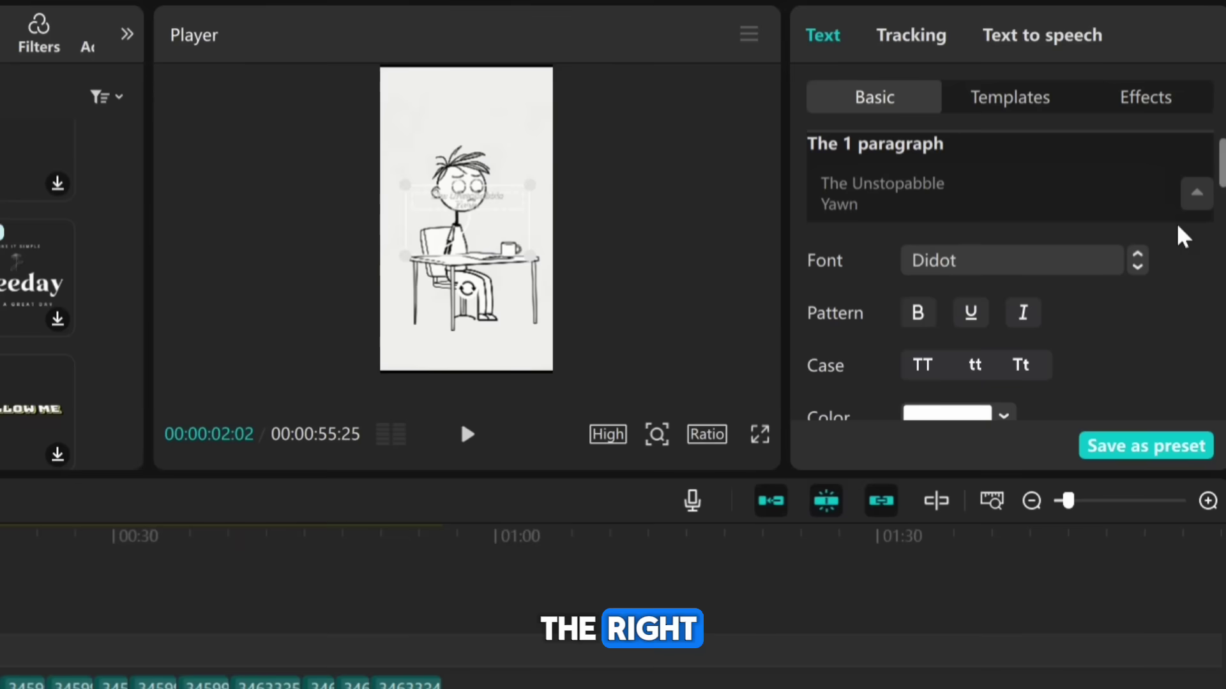
# Make the title bold and colour it black.
pyautogui.click(1003, 416)
pyautogui.click(840, 661)
pyautogui.click(917, 312)
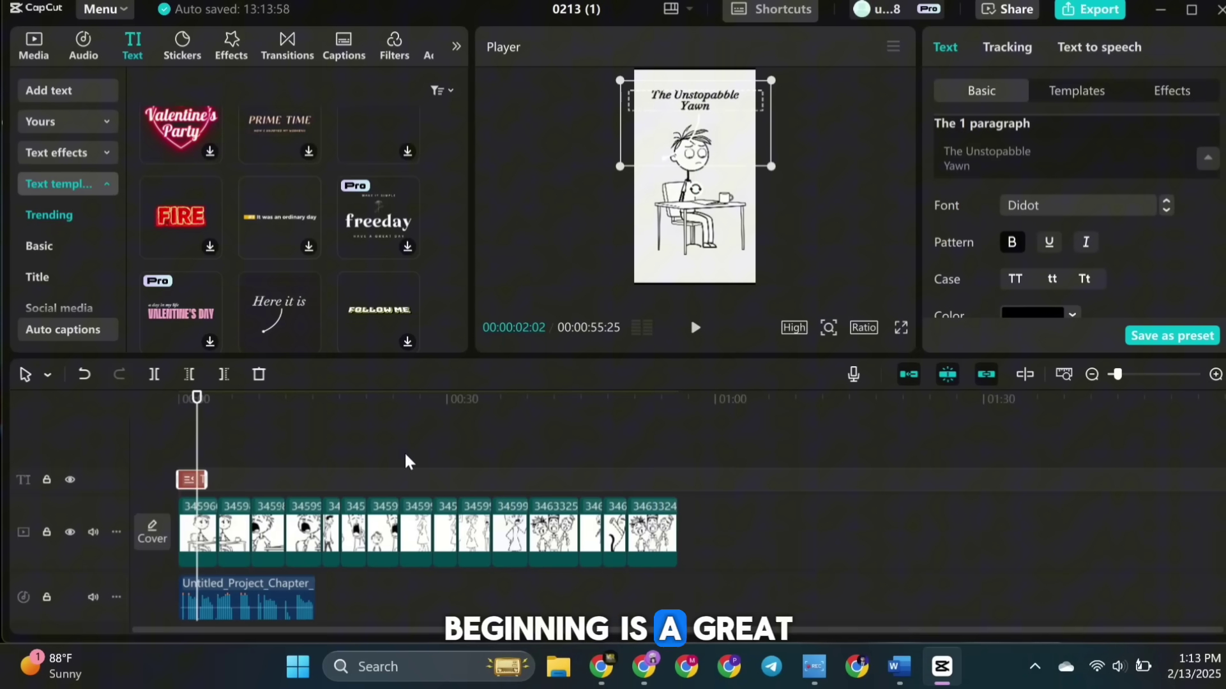
pyautogui.click(182, 399)
pyautogui.scroll(5, 409, 511)
pyautogui.click(255, 600)
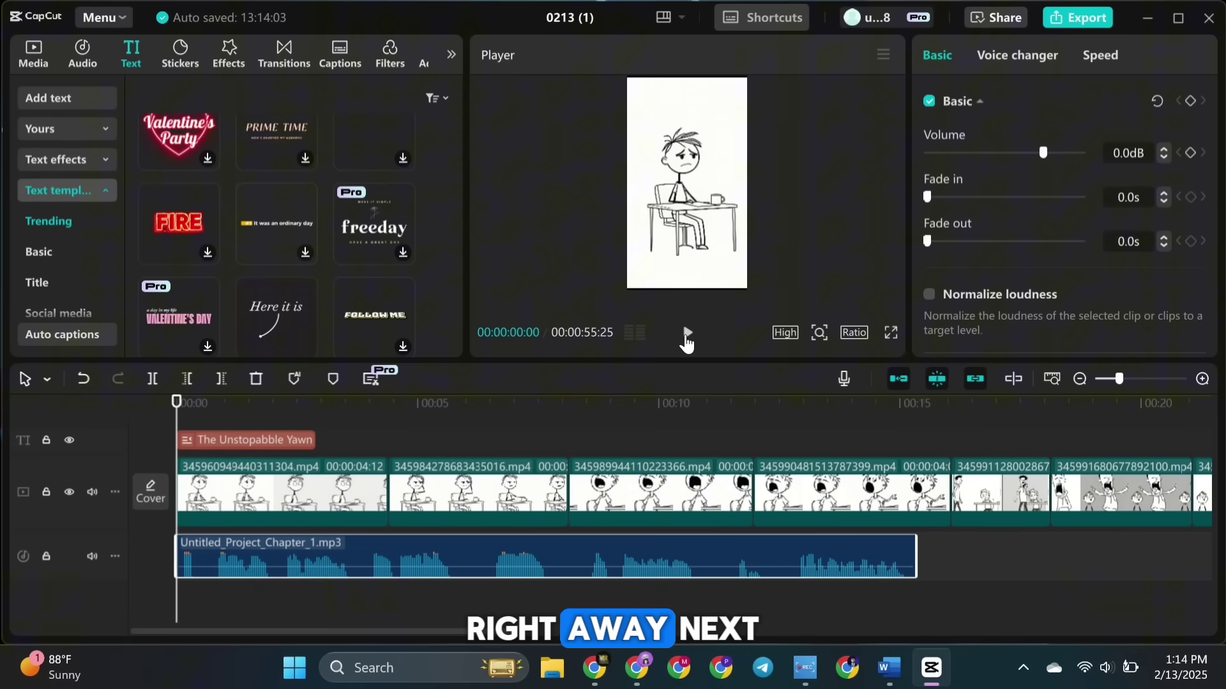
# Split the voiceover at its dialogue breaks, including 8:04, and move each piece under its scene.
pyautogui.click(687, 338)
pyautogui.click(151, 379)
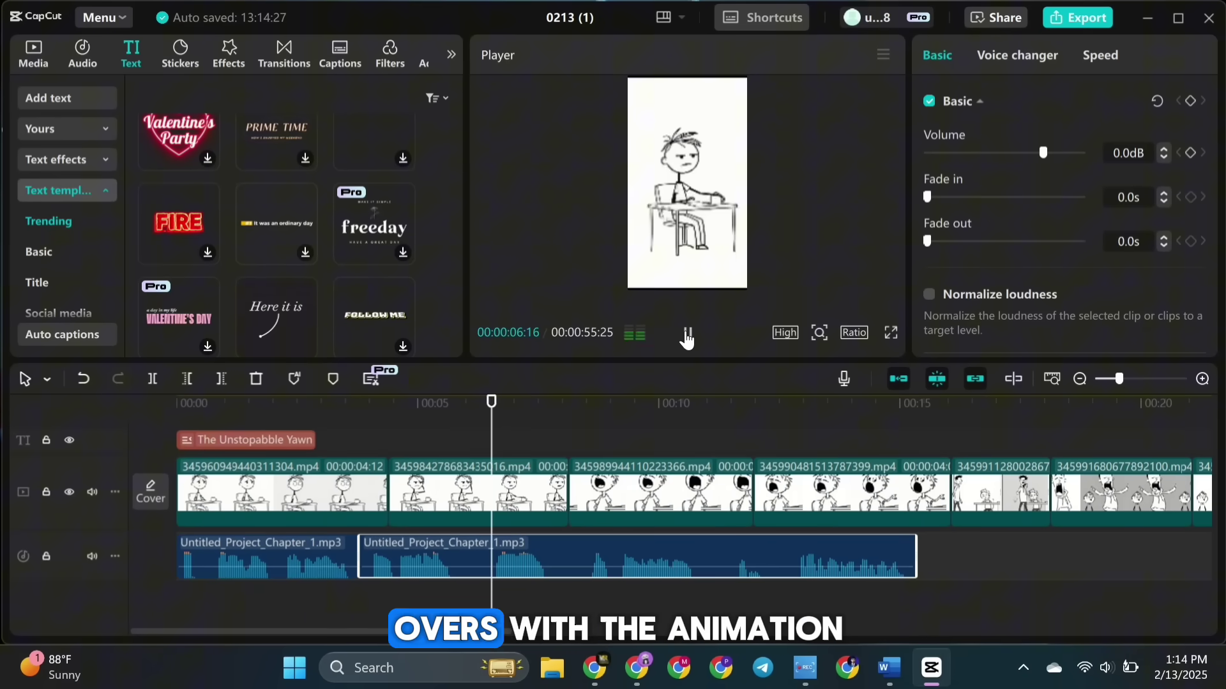
pyautogui.hotkey('ctrl', 'b')
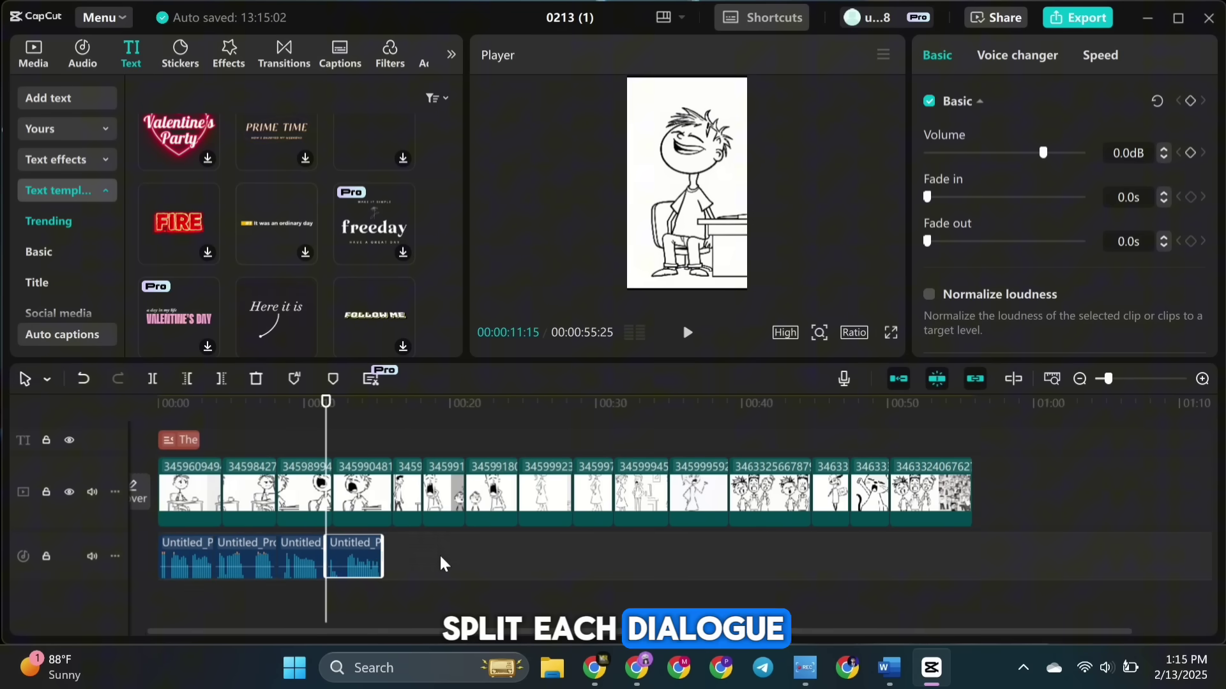
pyautogui.moveTo(303, 555); pyautogui.dragTo(696, 555)
pyautogui.click(769, 491)
pyautogui.moveTo(769, 492)
pyautogui.mouseDown()
pyautogui.moveTo(702, 495)
pyautogui.moveTo(757, 509)
pyautogui.mouseUp()
pyautogui.moveTo(246, 558); pyautogui.dragTo(482, 558)
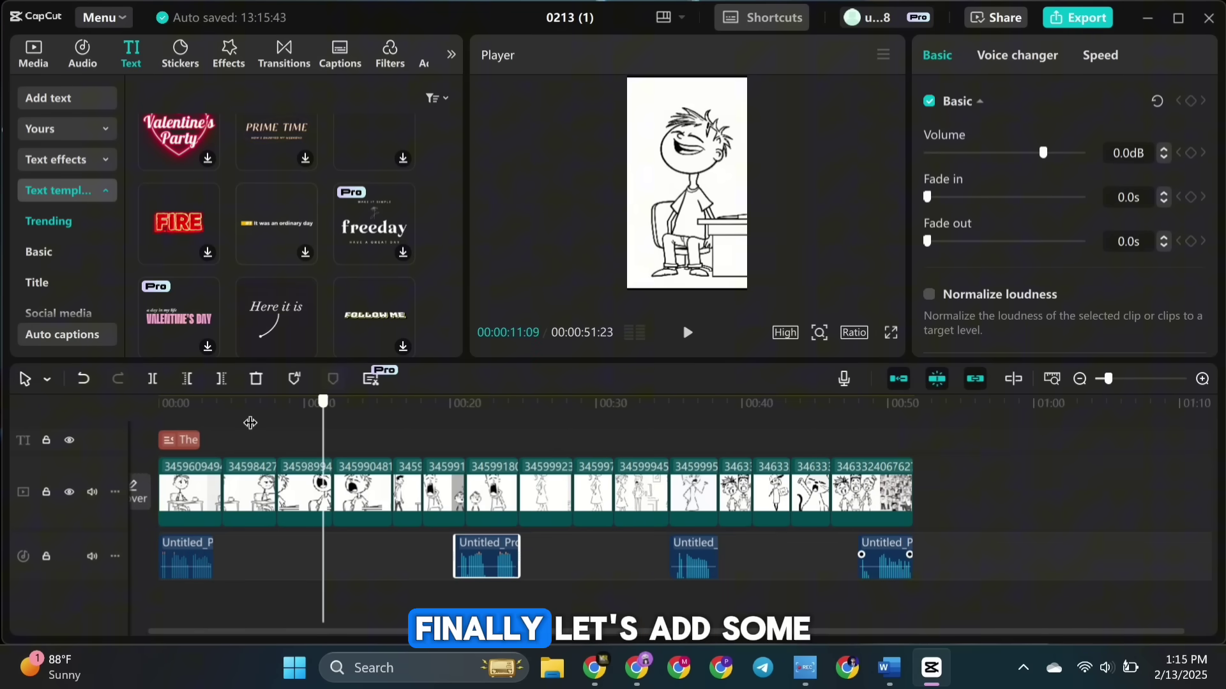
# Go back to the start of the edit and search sound effects for 'morning sound'.
pyautogui.press('Home')
pyautogui.click(82, 57)
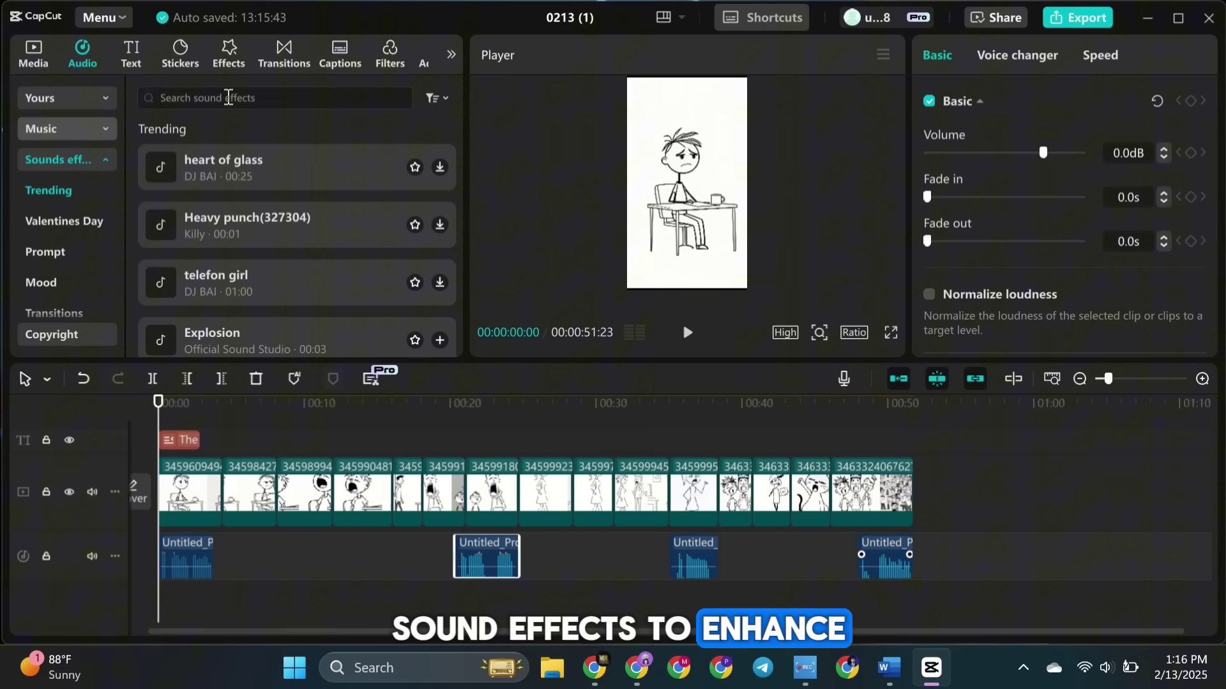
pyautogui.click(225, 94)
pyautogui.write('morning sound')
pyautogui.press('Return')
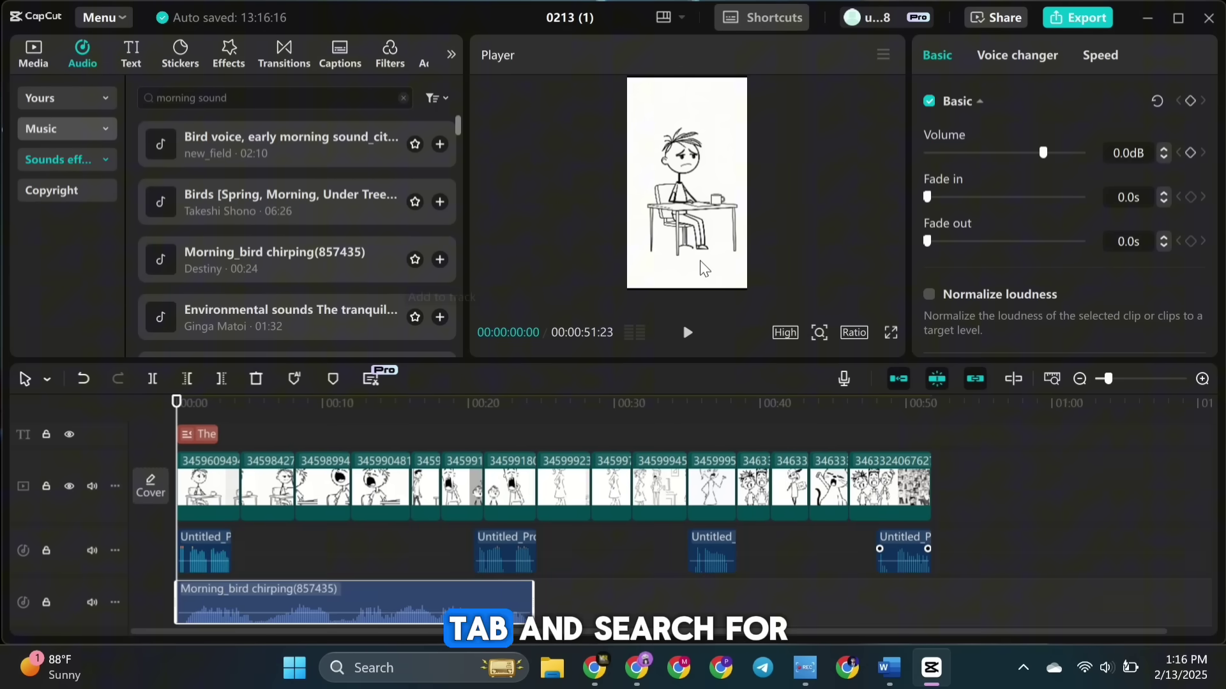
# Search for gust zoom and 'yawn' sounds, and add a Yawn 3 effect at the playhead.
pyautogui.doubleClick(157, 99)
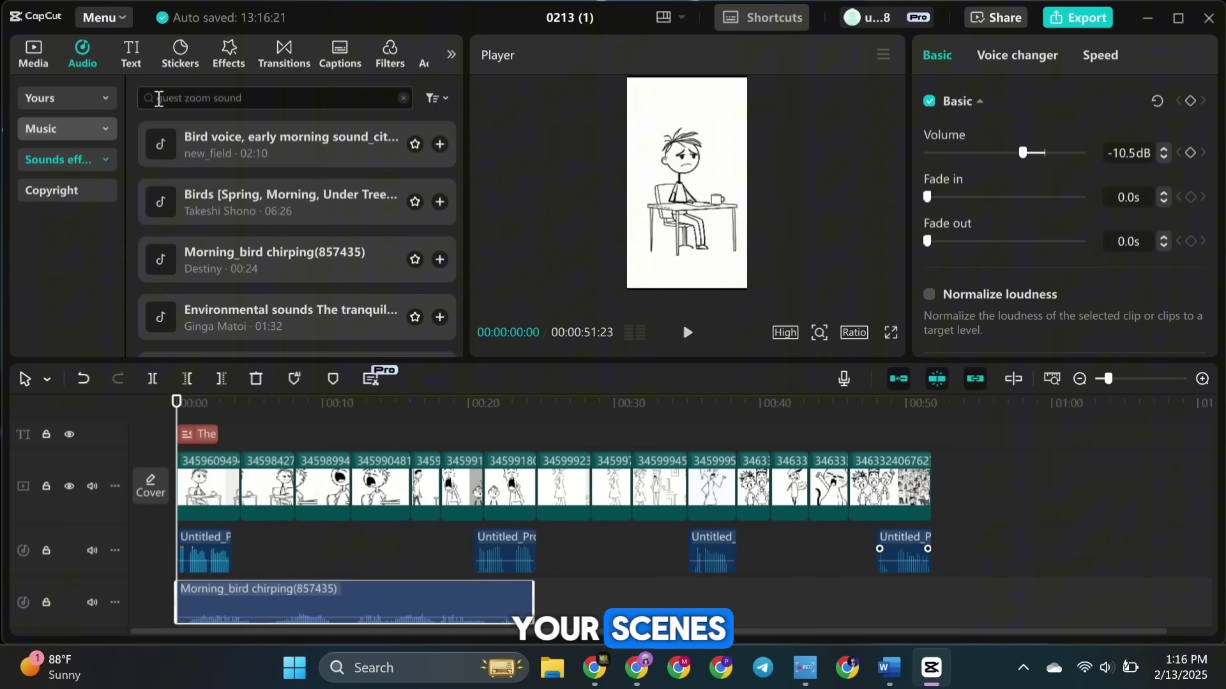
pyautogui.press('Return')
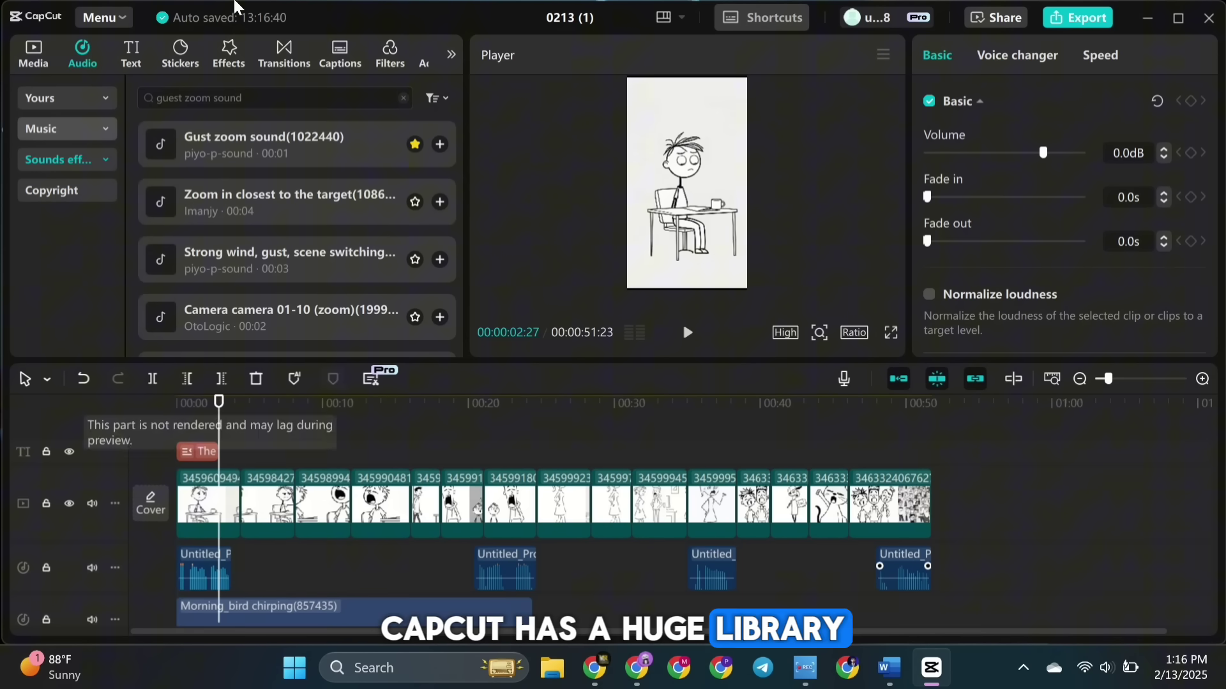
pyautogui.write('yawn')
pyautogui.press('Return')
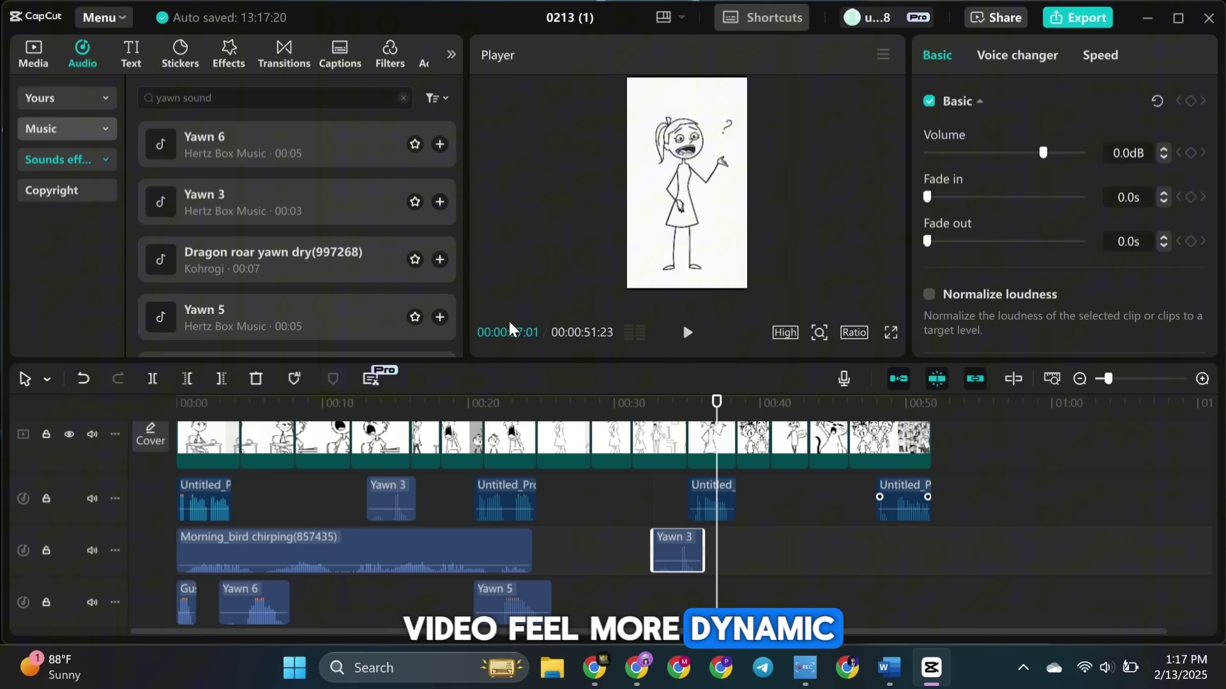
pyautogui.hotkey('ctrl', 'v')
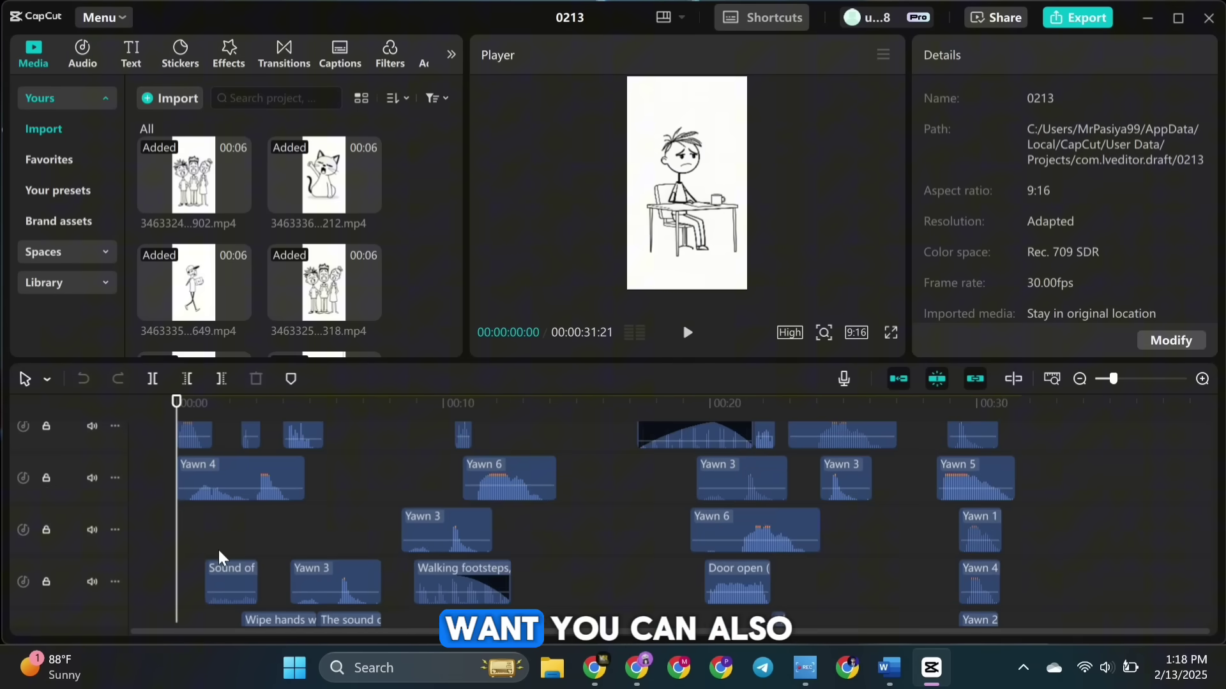
# Look through Effects, Transitions, Captions and Filters, then bring up Export settings (1080P, H.264 mp4, 30fps).
pyautogui.click(227, 65)
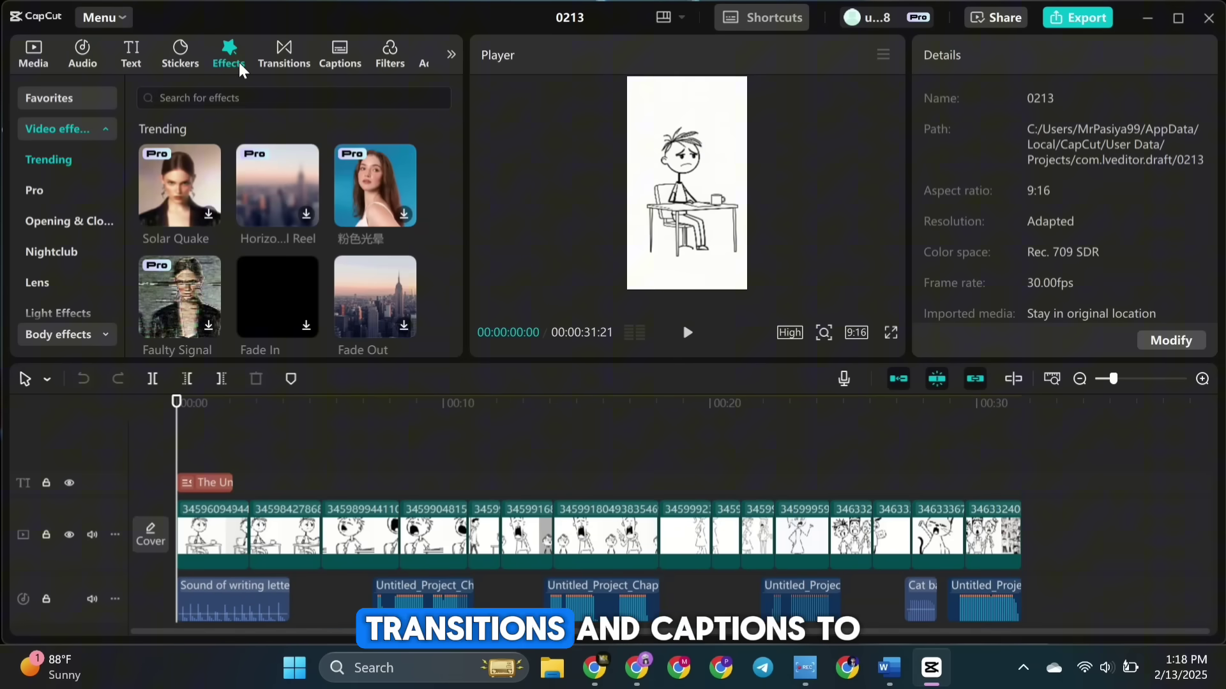
pyautogui.click(283, 54)
pyautogui.click(328, 64)
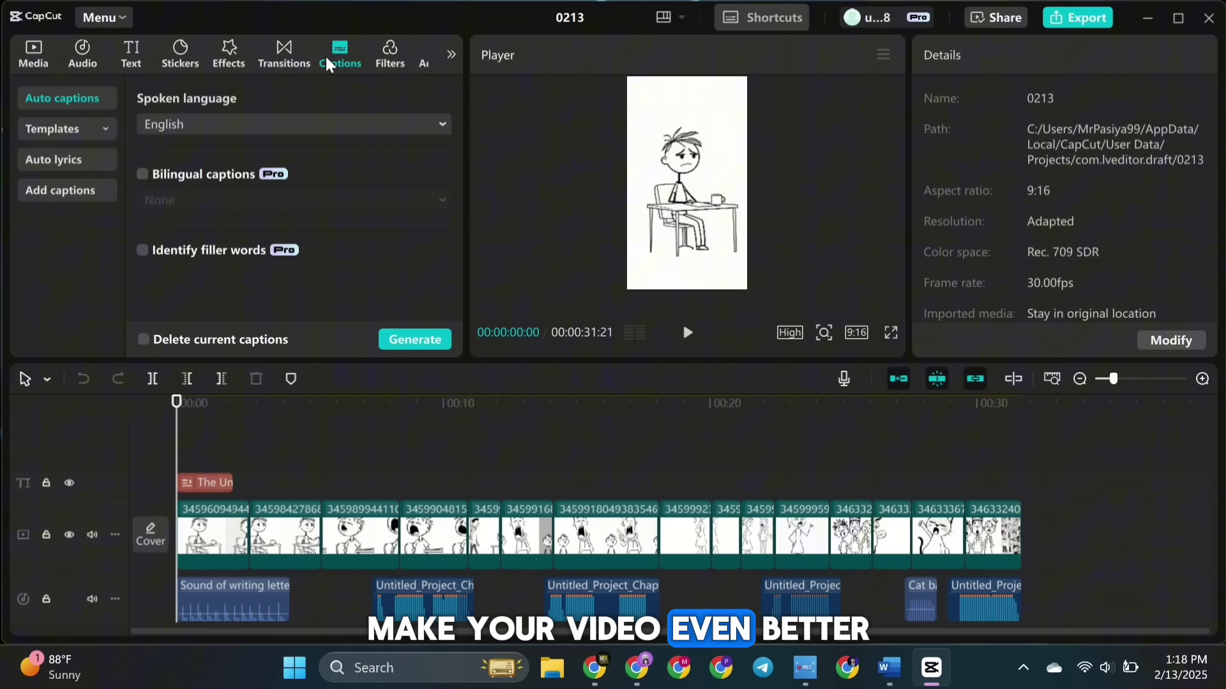
pyautogui.click(378, 55)
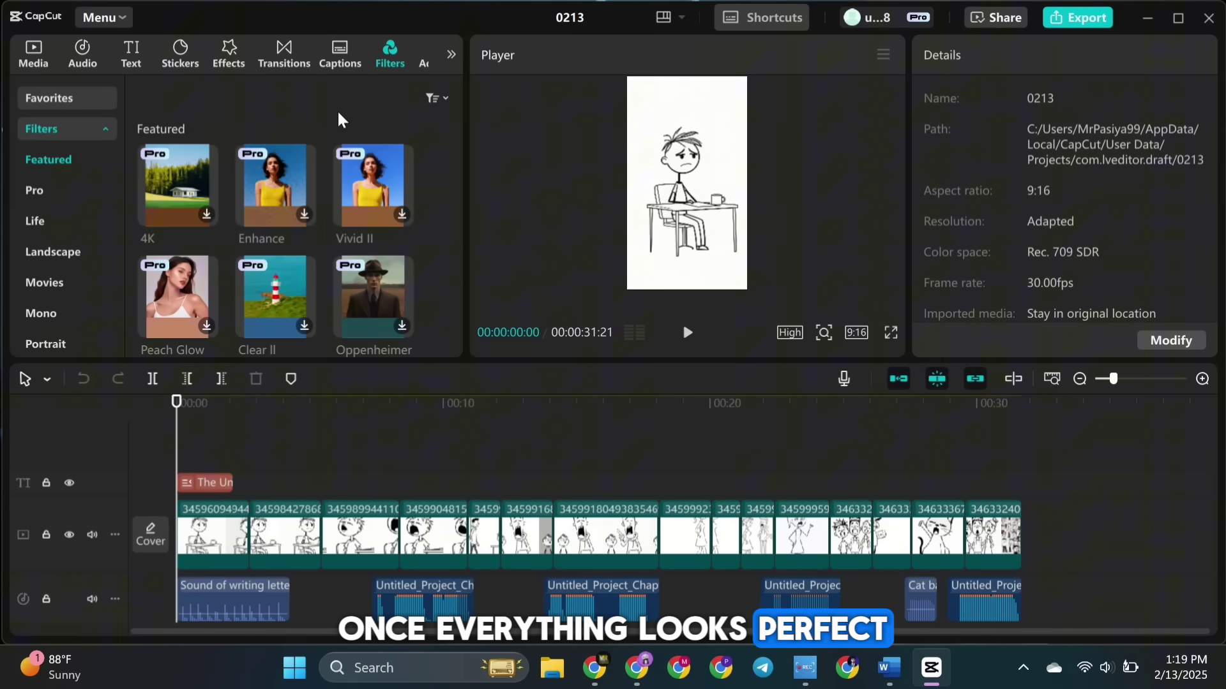
pyautogui.click(1079, 19)
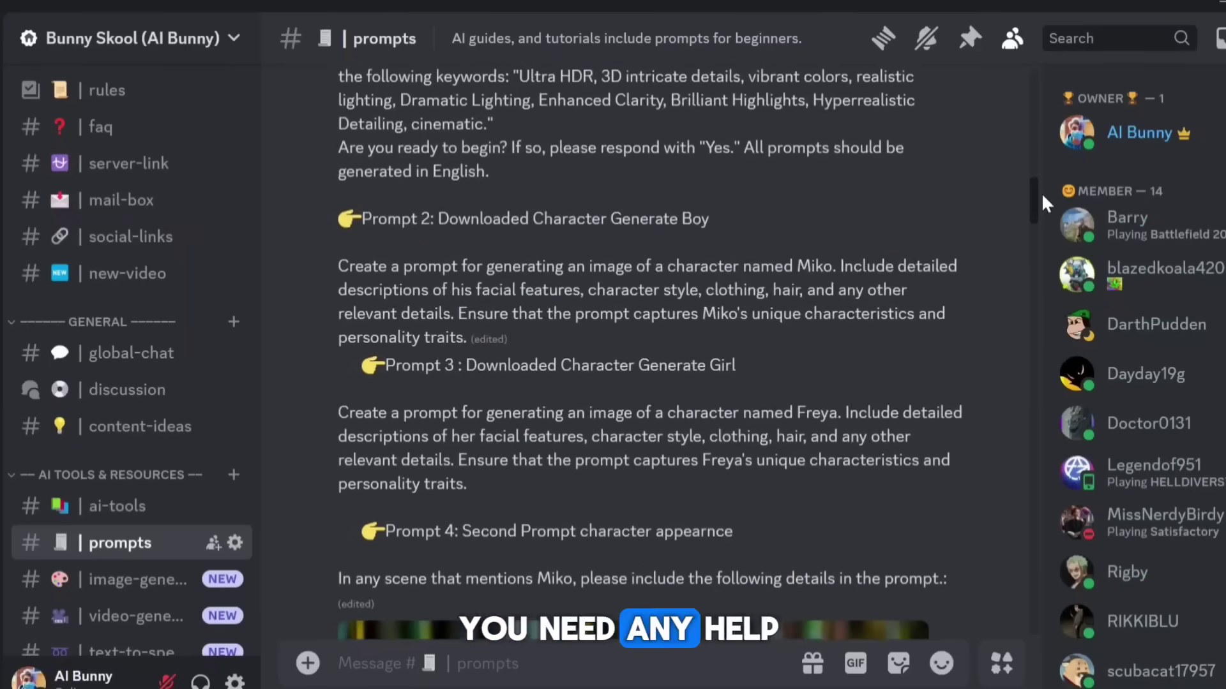
# Scroll through the youtube-prompts forum posts, down to guides like the Messi & Ronaldo video.
pyautogui.moveTo(1041, 192); pyautogui.dragTo(1053, 623)
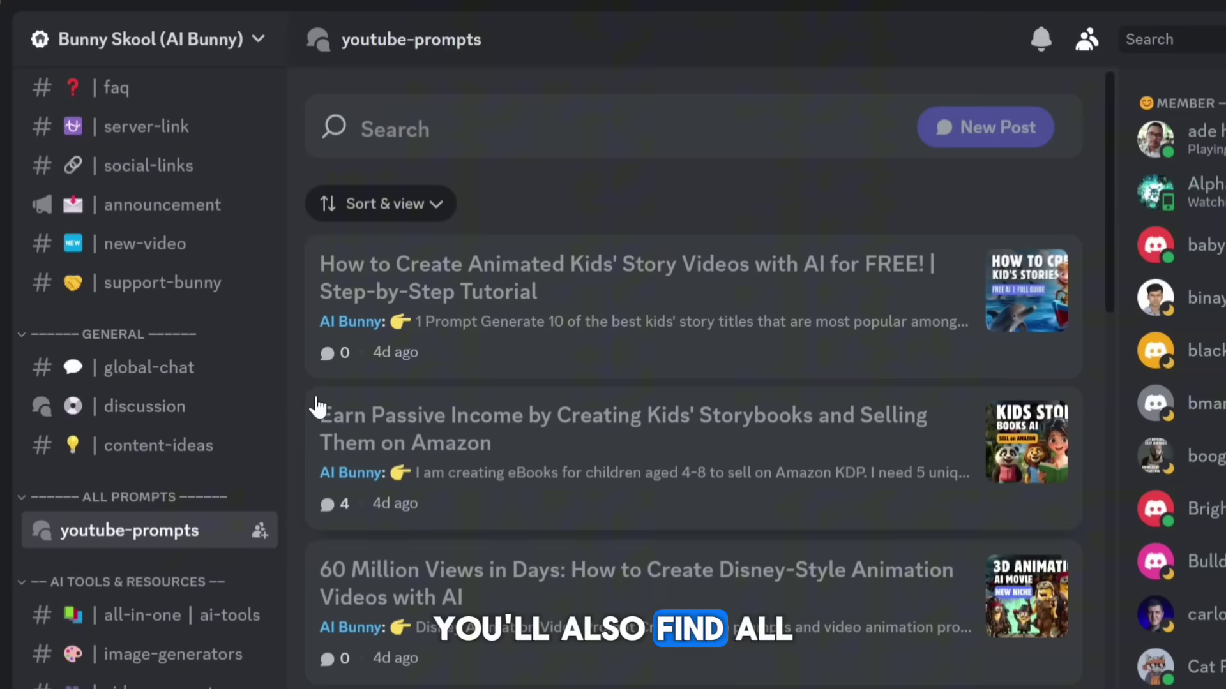
pyautogui.scroll(-10, 315, 402)
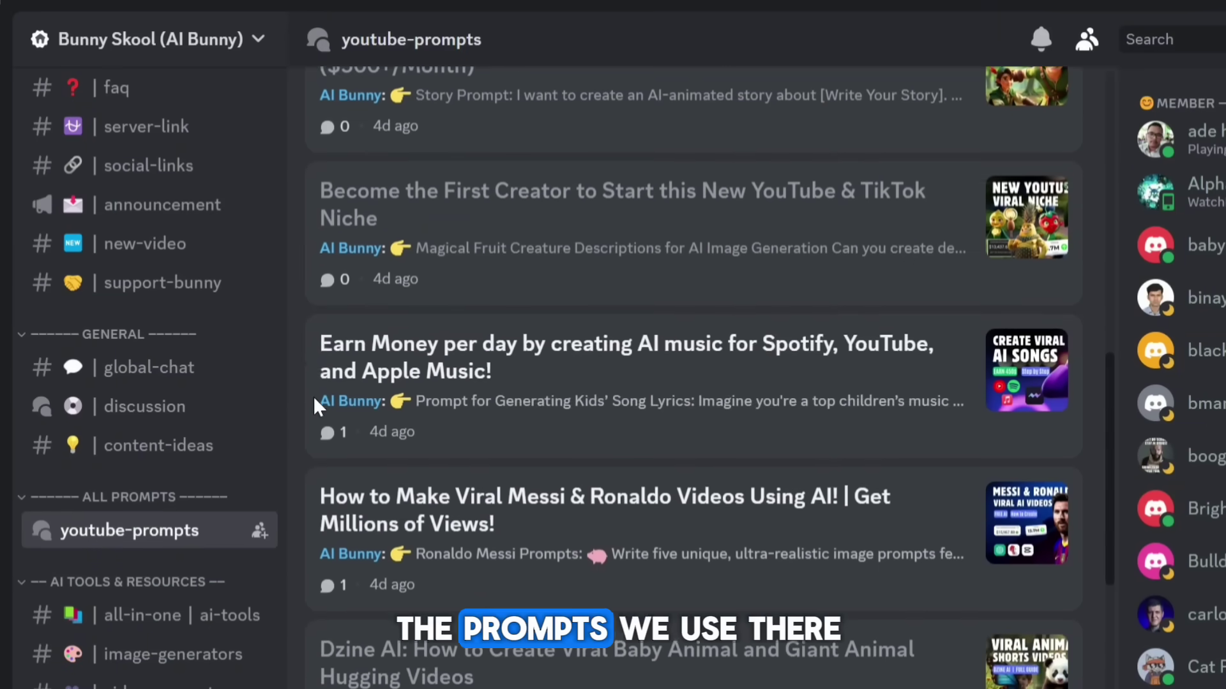